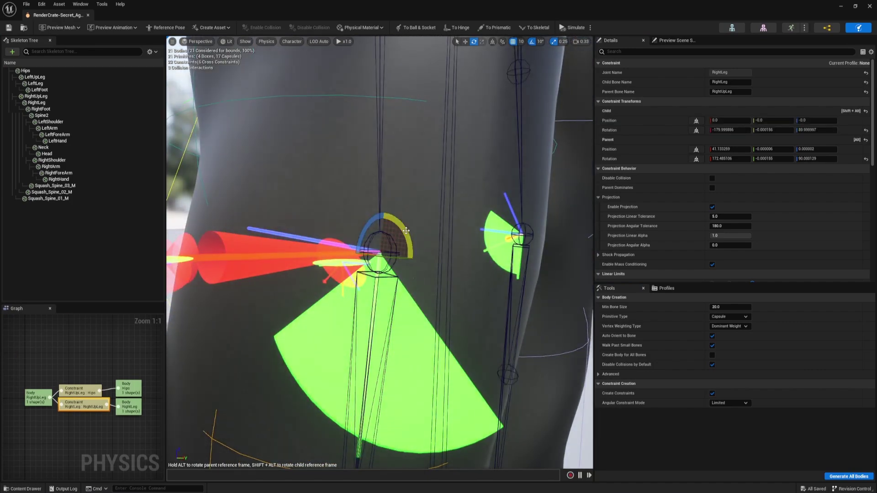
- Rotate the RightLeg constraint slightly at the knee in the secret agent's physics asset
{"action": "left_click_drag", "start_coordinate": [406, 231], "coordinate": [401, 235]}
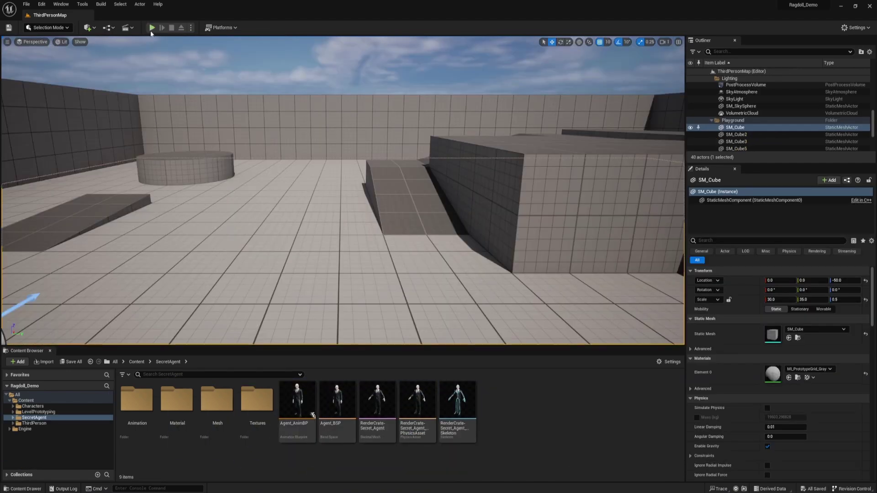
- Play-test ThirdPersonMap with the secret agent character and stop the session
{"action": "left_click", "coordinate": [152, 28]}
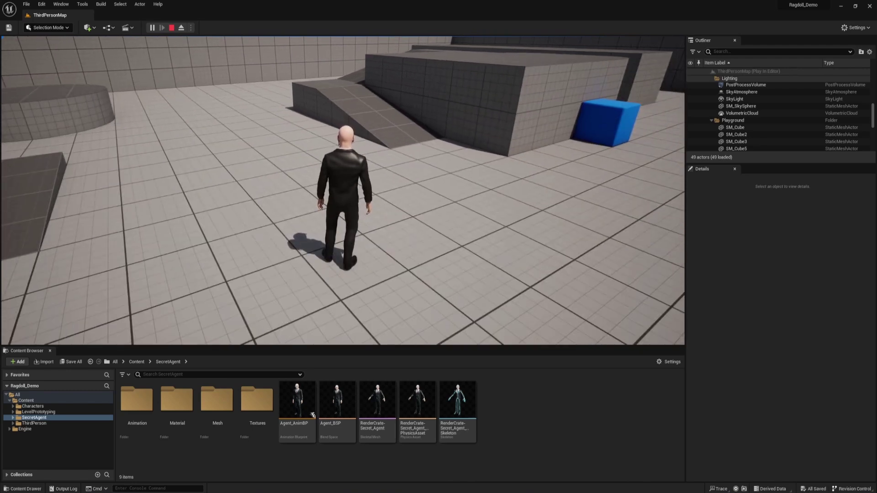
{"action": "key", "text": "Escape"}
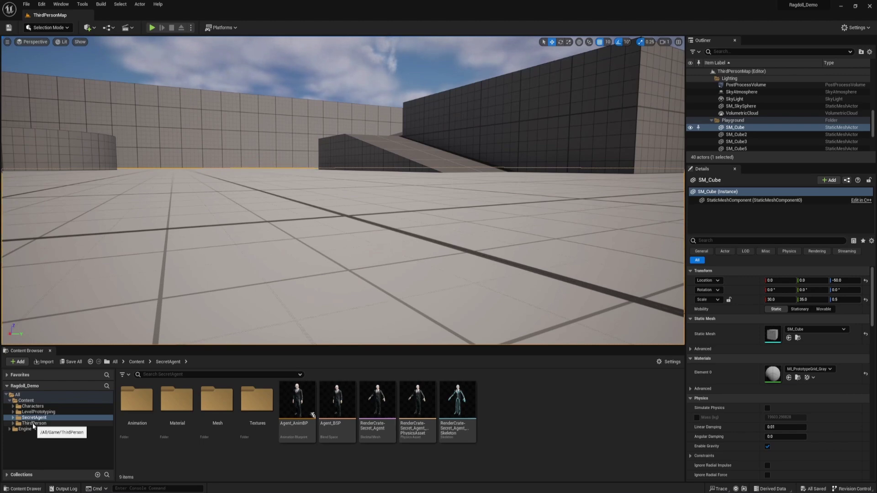
- Open BP_ThirdPersonCharacter from the ThirdPerson Blueprints folder and add a keyboard 1 event to its Event Graph
{"action": "left_click", "coordinate": [33, 424]}
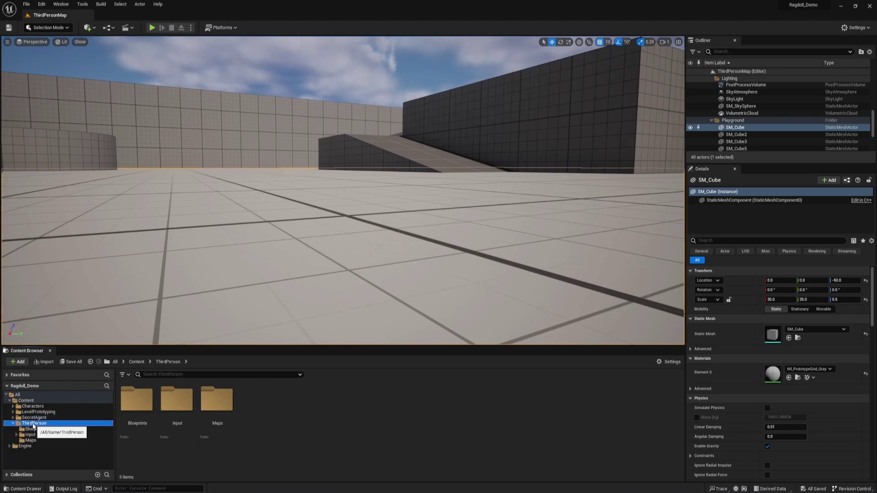
{"action": "double_click", "coordinate": [137, 400]}
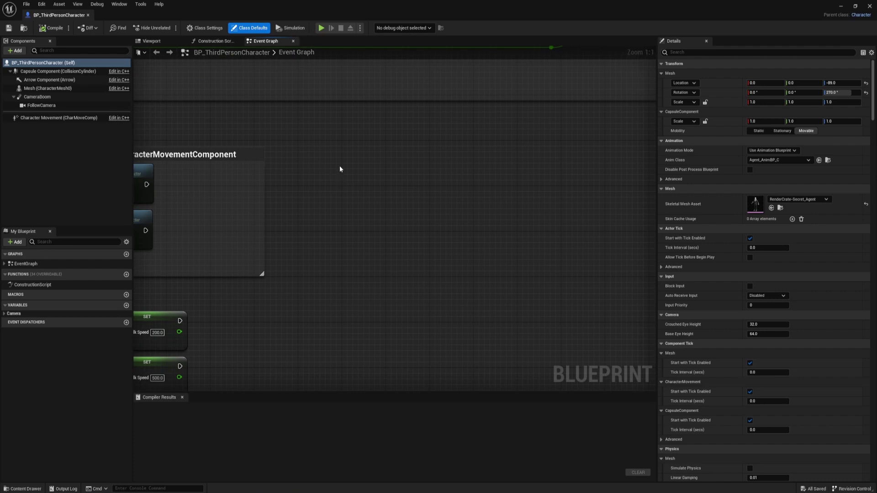
{"action": "right_click", "coordinate": [340, 169]}
{"action": "type", "text": "1"}
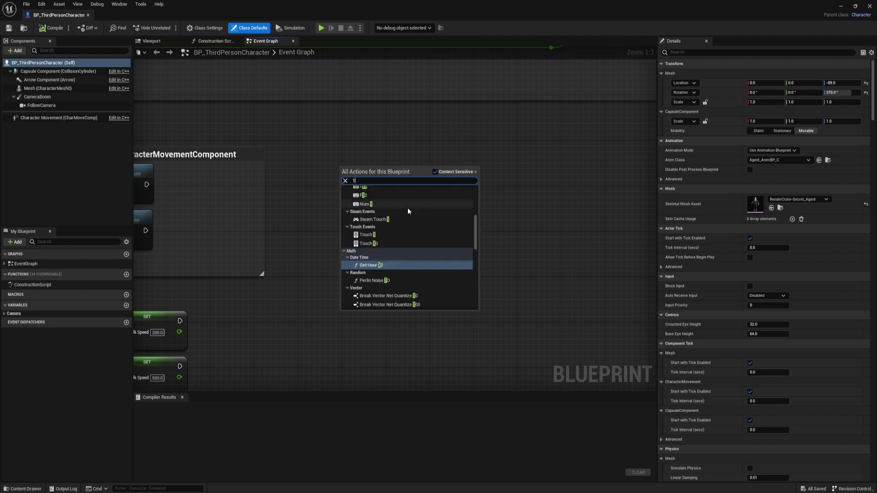
{"action": "scroll", "coordinate": [408, 208], "scroll_direction": "up", "scroll_amount": 3}
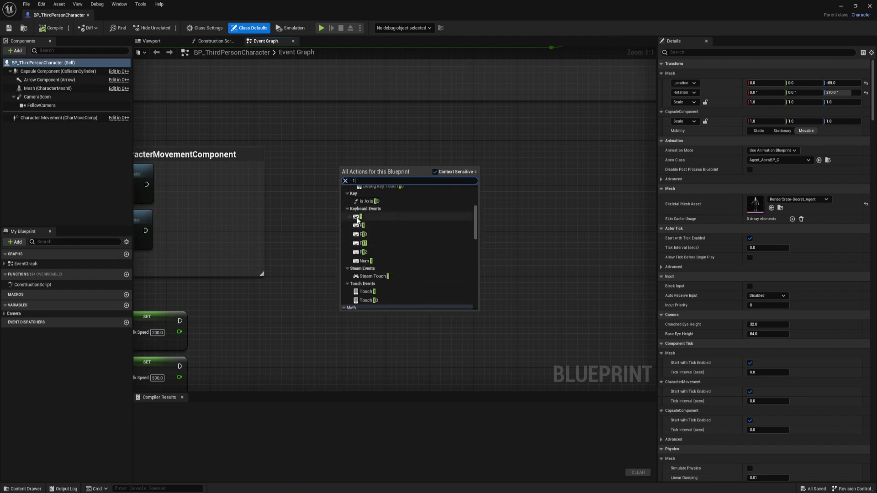
{"action": "left_click", "coordinate": [360, 218]}
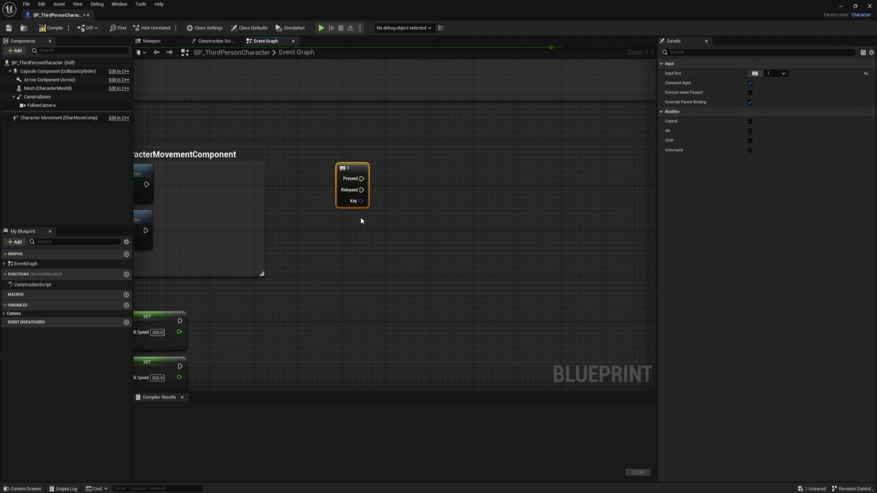
{"action": "scroll", "coordinate": [387, 188], "scroll_direction": "up", "scroll_amount": 4}
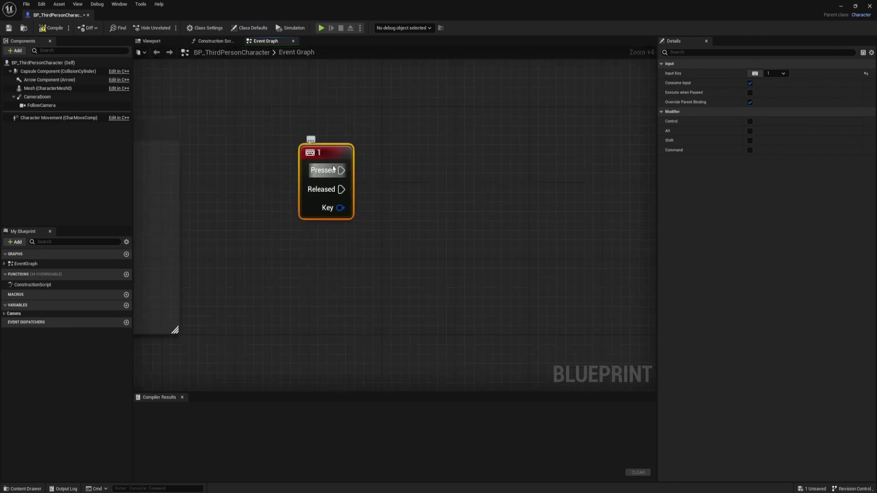
- Connect the 1 event's Pressed output to a Set Simulate Physics (Mesh) node with Simulate enabled, and compile the blueprint
{"action": "left_click_drag", "start_coordinate": [342, 170], "coordinate": [463, 159]}
{"action": "type", "text": "set simul"}
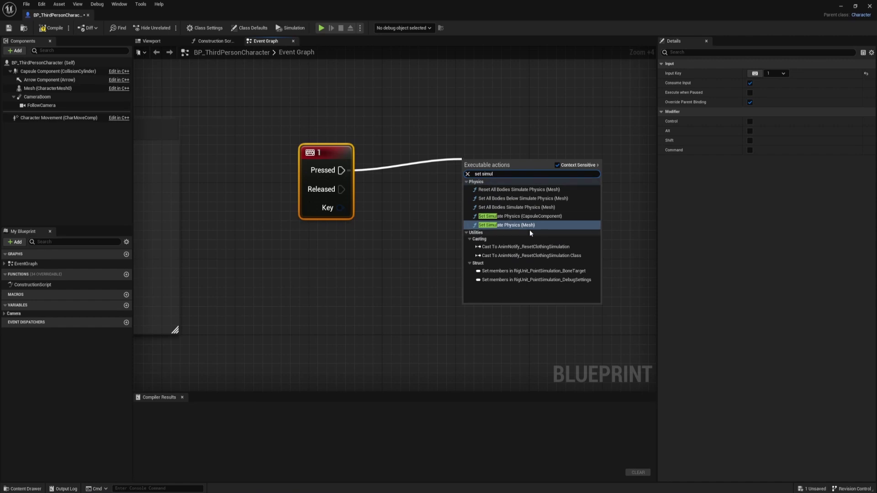
{"action": "left_click", "coordinate": [529, 225]}
{"action": "left_click", "coordinate": [559, 202]}
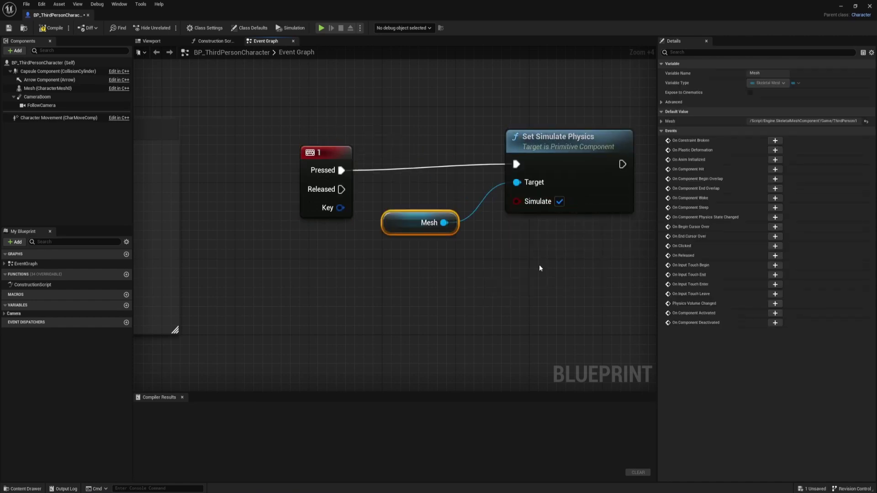
{"action": "left_click", "coordinate": [46, 30]}
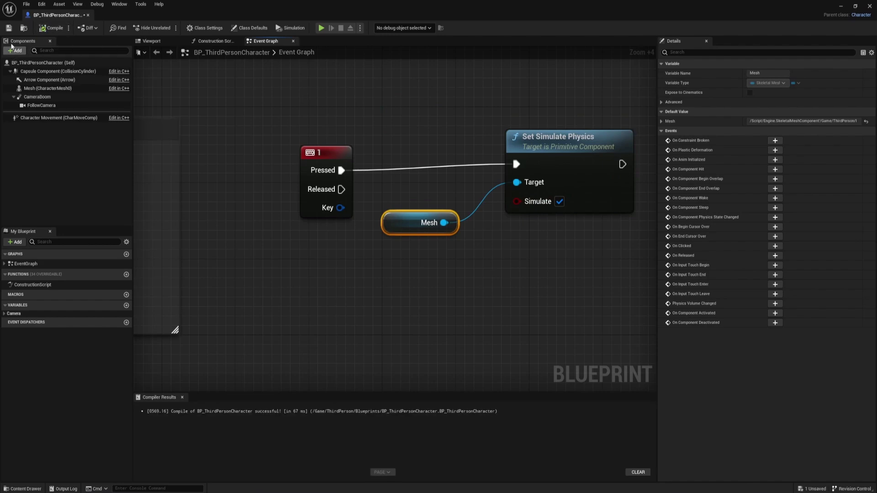
- Return to the level and play-test it twice, running the character toward the ramp, and stop the session
{"action": "left_click", "coordinate": [89, 16]}
{"action": "left_click", "coordinate": [152, 29]}
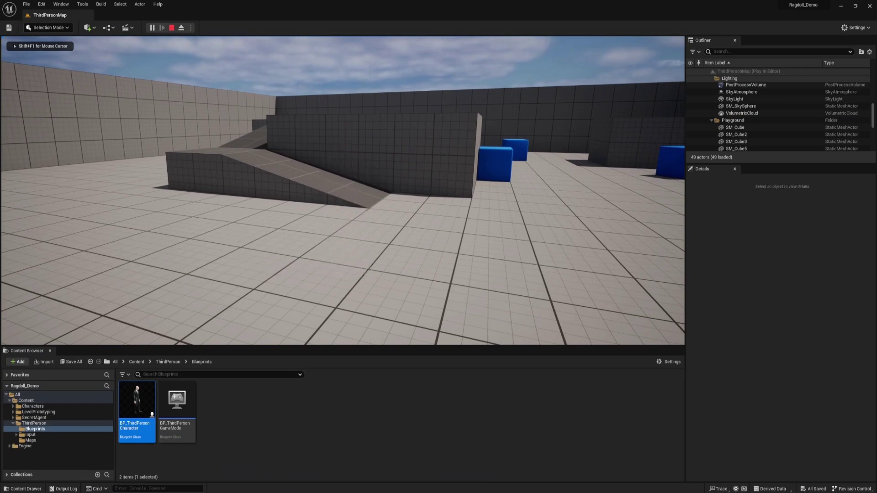
{"action": "key", "text": "Escape"}
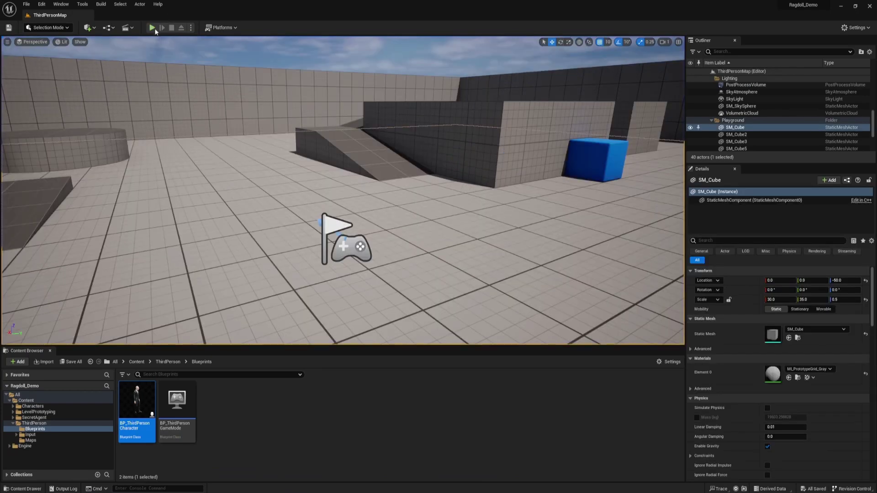
{"action": "left_click", "coordinate": [153, 28]}
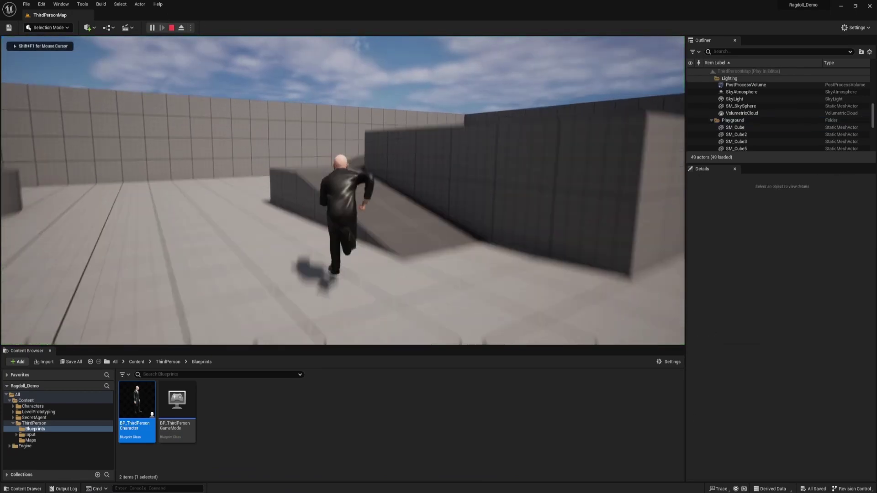
{"action": "key", "text": "w"}
{"action": "key", "text": "space"}
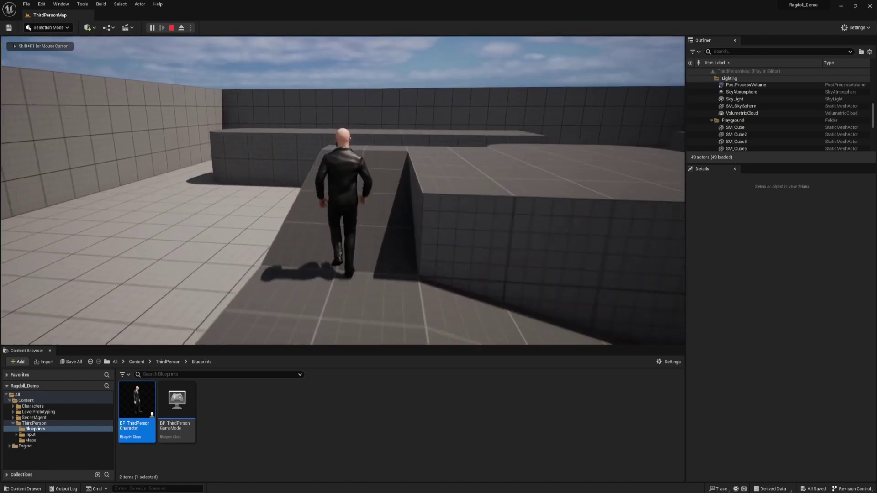
{"action": "key", "text": "Escape"}
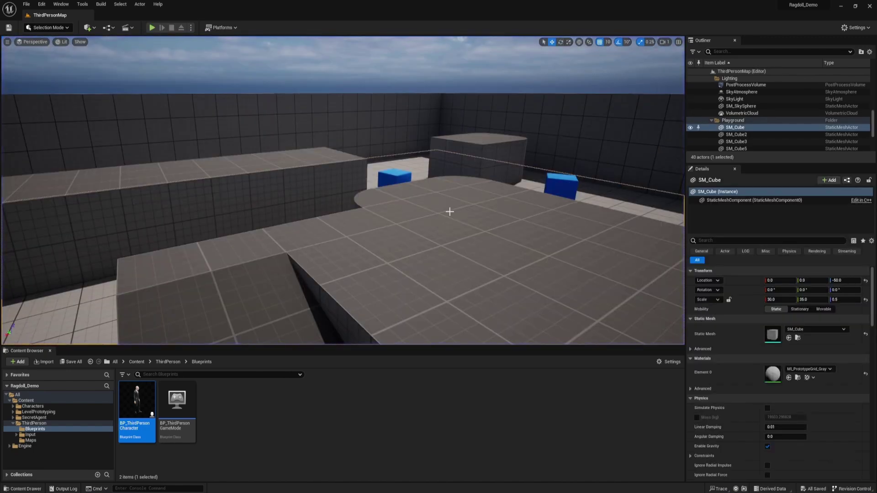
- Select the PlayerStart on the level floor and focus on it
{"action": "right_click_drag", "start_coordinate": [450, 212], "coordinate": [594, 222]}
{"action": "left_click", "coordinate": [409, 200]}
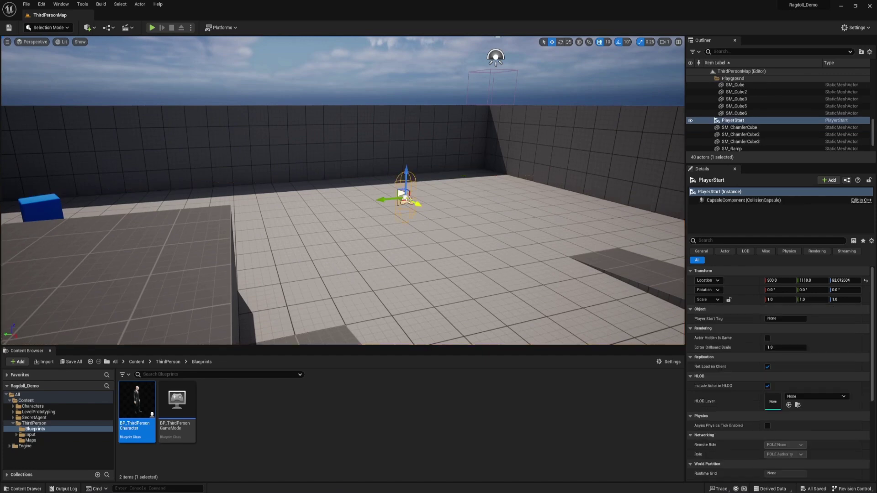
{"action": "key", "text": "f"}
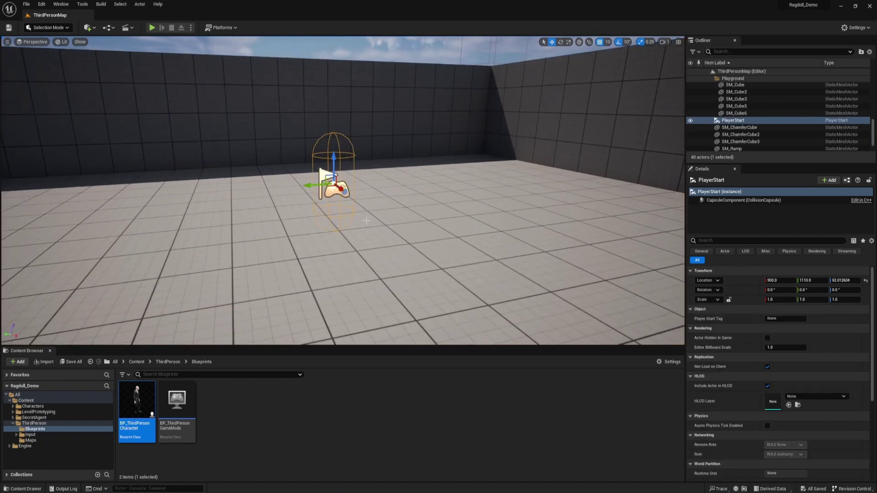
- Set the capsule component's collision preset to Ragdoll in BP_ThirdPersonCharacter, compile, and close the blueprint
{"action": "double_click", "coordinate": [154, 389]}
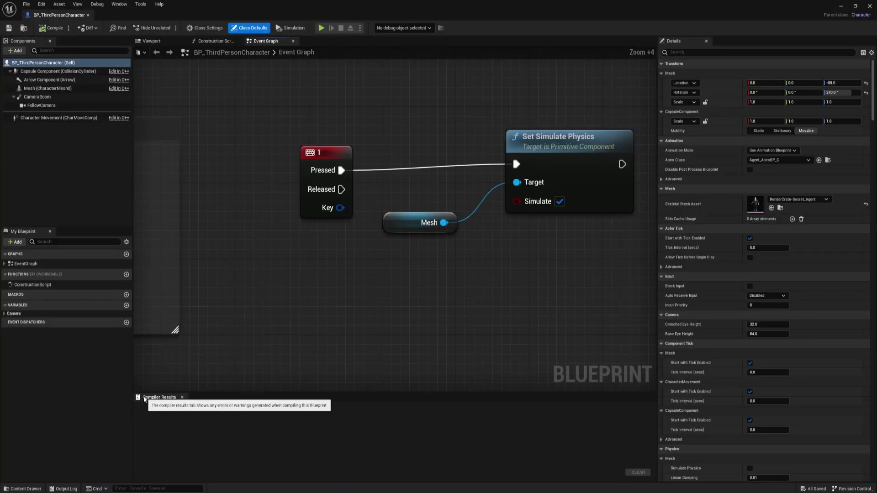
{"action": "left_click", "coordinate": [156, 42]}
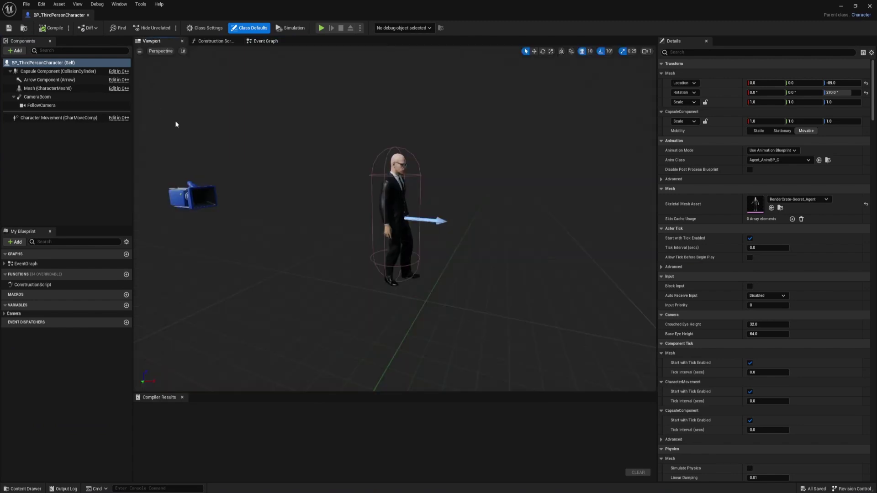
{"action": "left_click", "coordinate": [394, 149]}
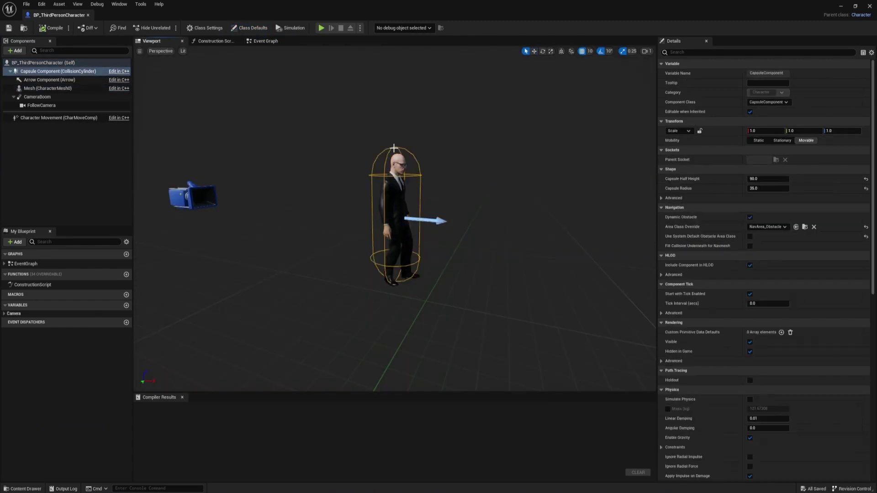
{"action": "left_click", "coordinate": [688, 51]}
{"action": "type", "text": "coll"}
{"action": "left_click", "coordinate": [783, 142]}
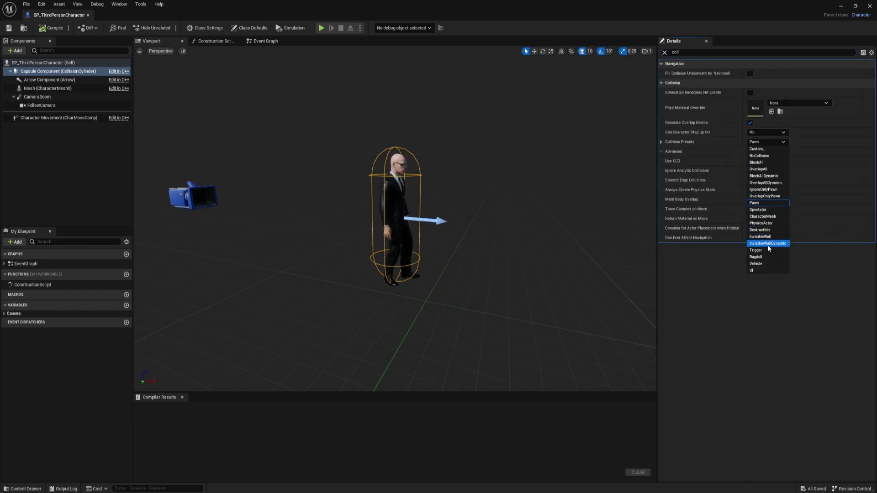
{"action": "left_click", "coordinate": [756, 258]}
{"action": "left_click", "coordinate": [51, 28]}
{"action": "left_click", "coordinate": [89, 15]}
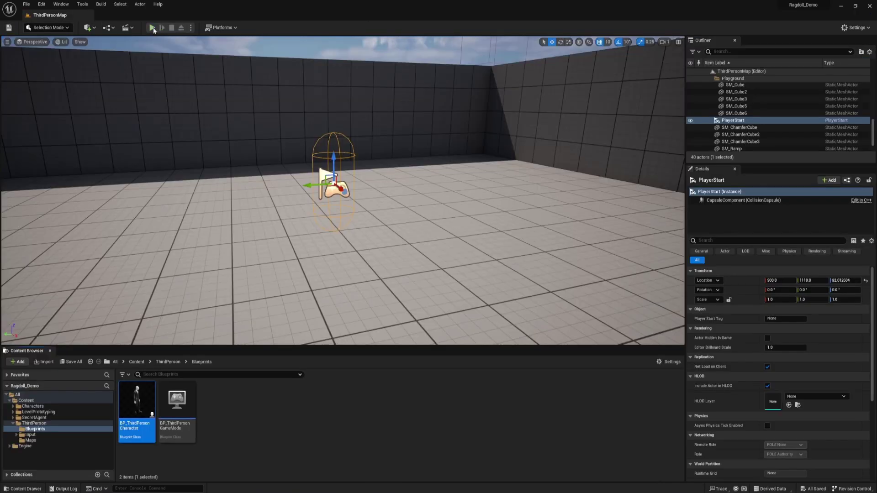
- Play-test the level, moving the character around and triggering its ragdoll, and stop the session
{"action": "left_click", "coordinate": [41, 423]}
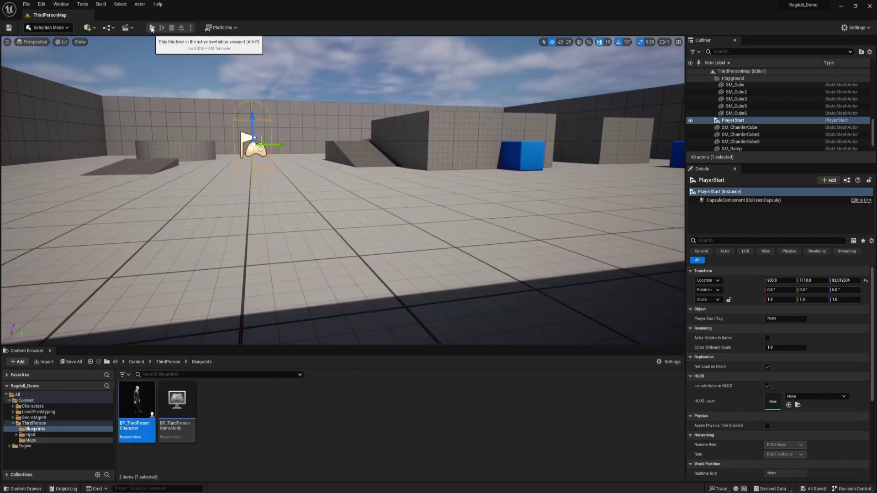
{"action": "left_click", "coordinate": [152, 28]}
{"action": "key", "text": "w"}
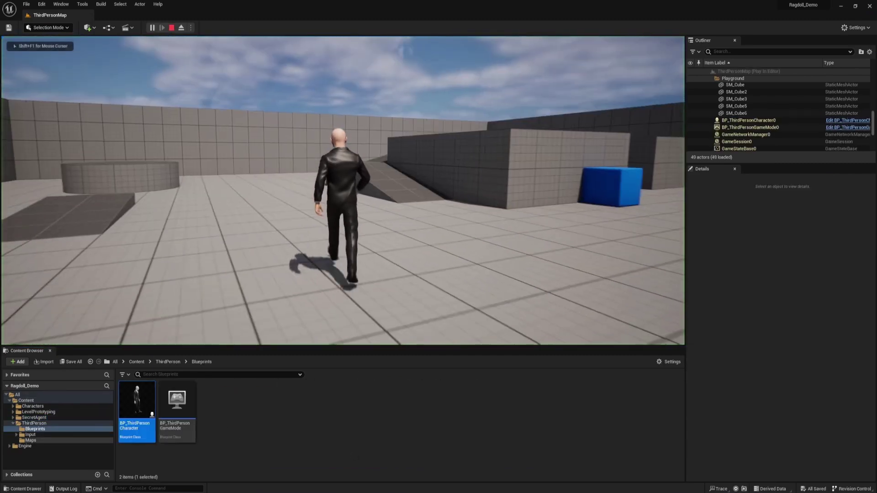
{"action": "key", "text": "a"}
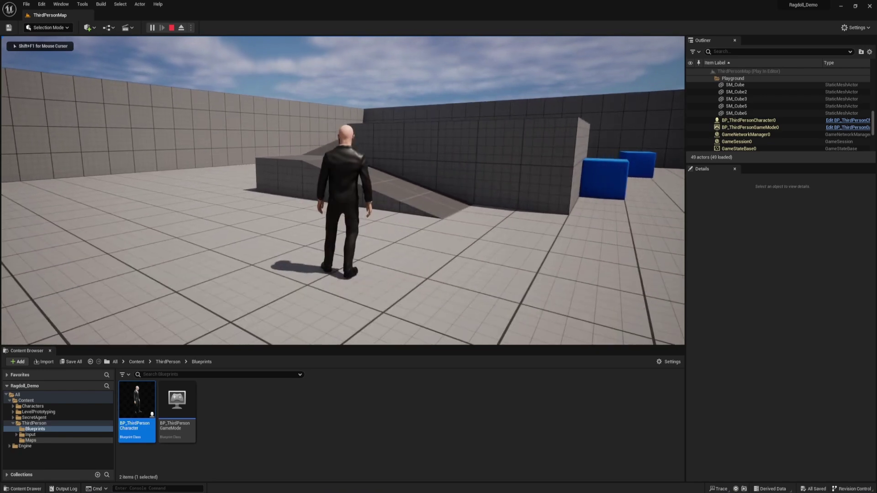
{"action": "key", "text": "r"}
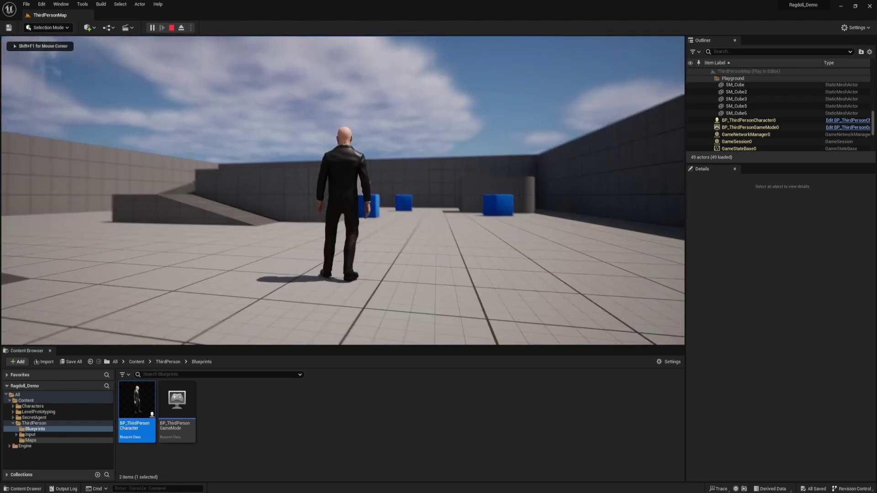
{"action": "key", "text": "w"}
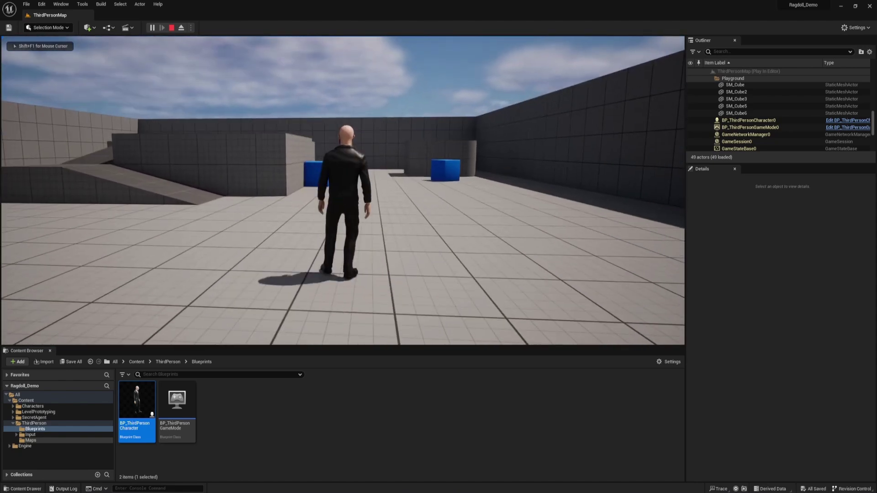
{"action": "key", "text": "a"}
{"action": "key", "text": "space"}
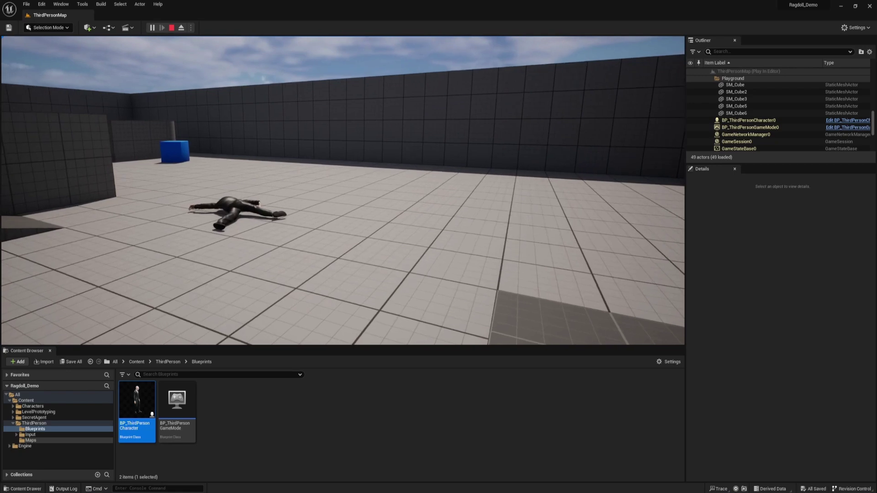
{"action": "key", "text": "Escape"}
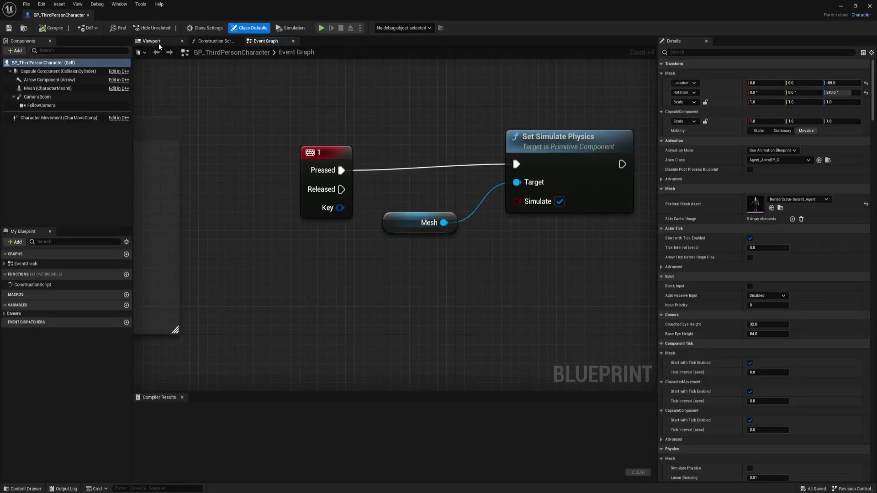
- Parent the CameraBoom to the Mesh component in BP_ThirdPersonCharacter and select the FollowCamera
{"action": "left_click", "coordinate": [152, 41]}
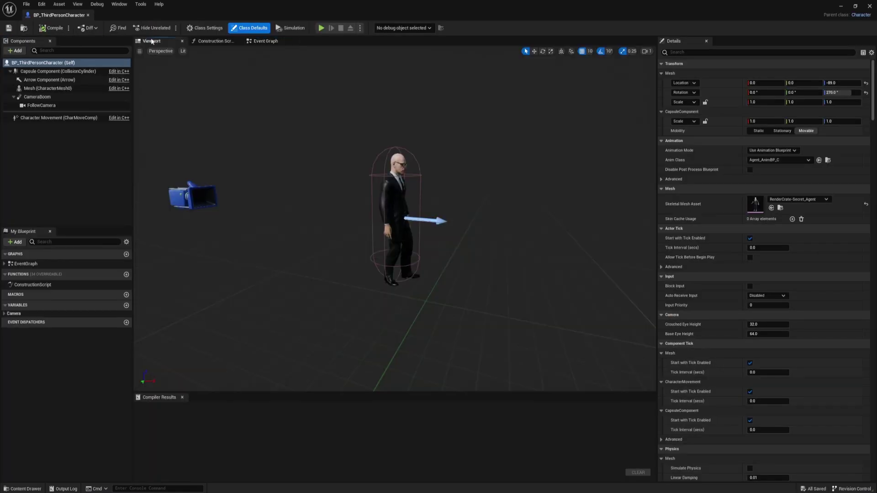
{"action": "left_click", "coordinate": [55, 98]}
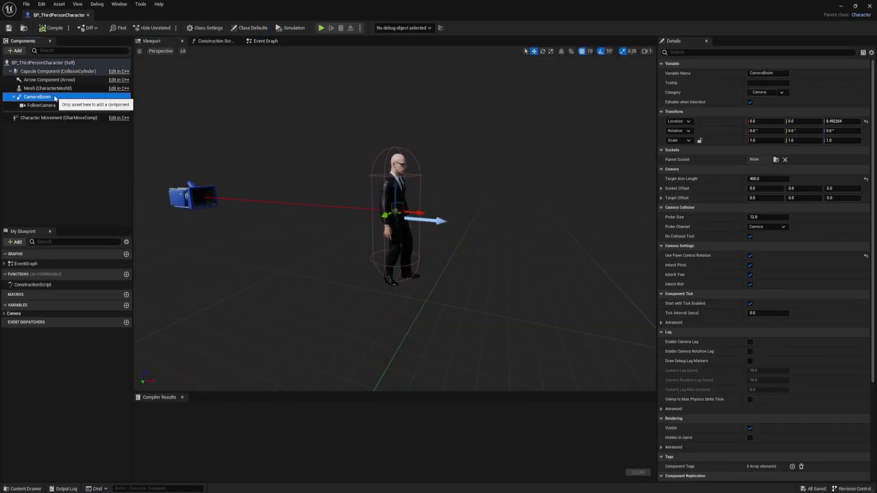
{"action": "left_click_drag", "start_coordinate": [55, 100], "coordinate": [31, 91]}
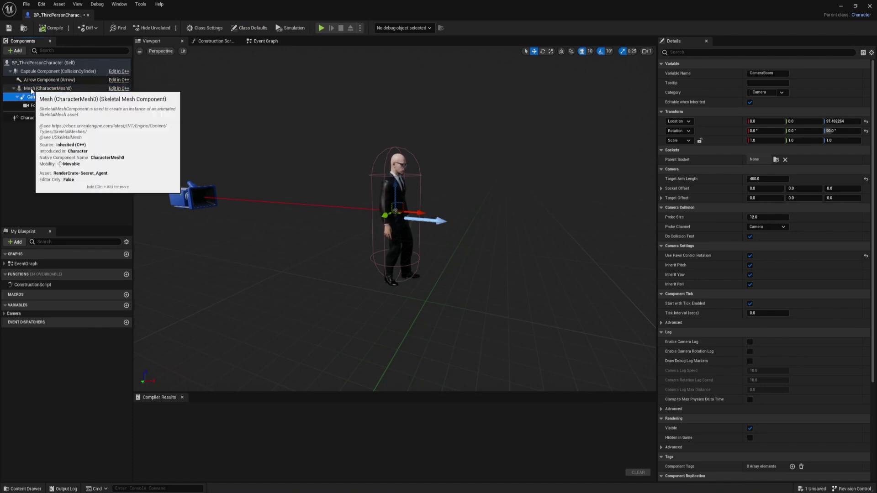
{"action": "left_click", "coordinate": [182, 192]}
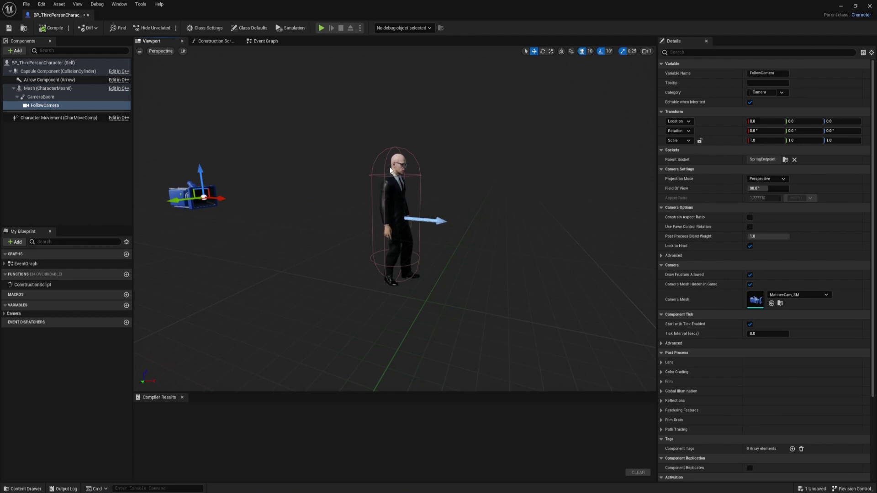
- Check the capsule and FollowCamera placement in the blueprint, play-test the character's ragdoll in the level, and stop the session
{"action": "left_click", "coordinate": [401, 150]}
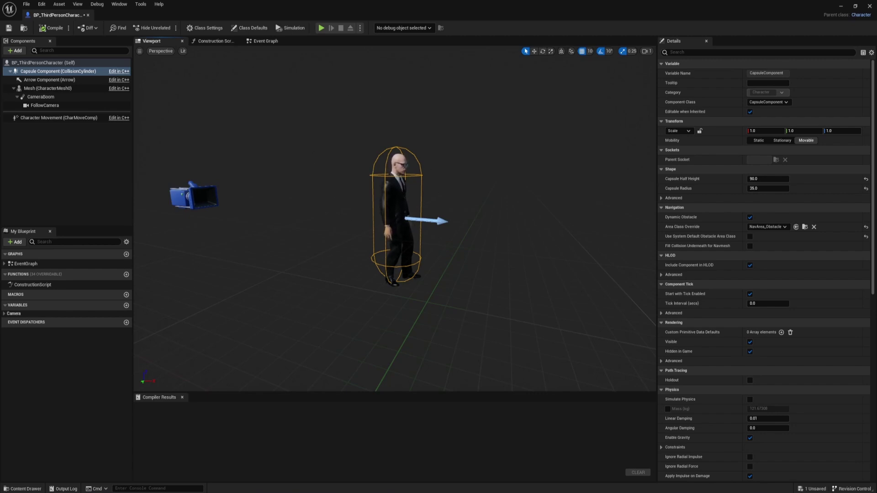
{"action": "left_click", "coordinate": [190, 197]}
{"action": "left_click", "coordinate": [377, 177]}
{"action": "left_click", "coordinate": [370, 173]}
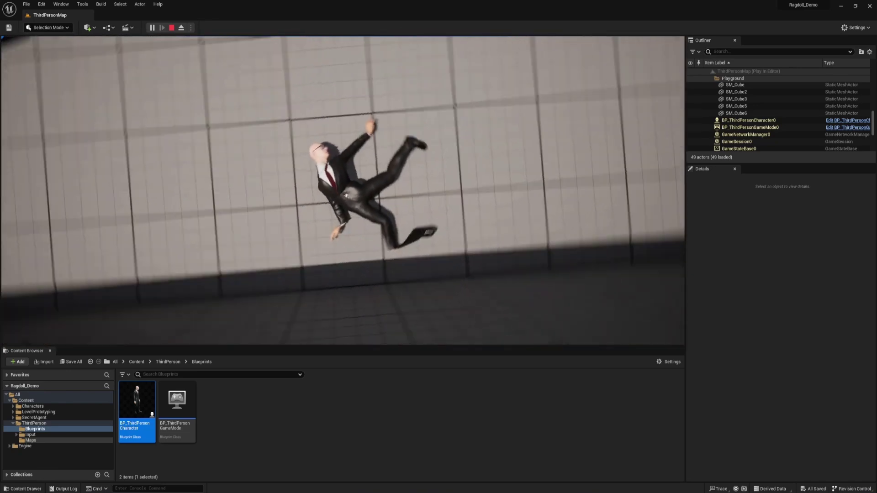
{"action": "key", "text": "Escape"}
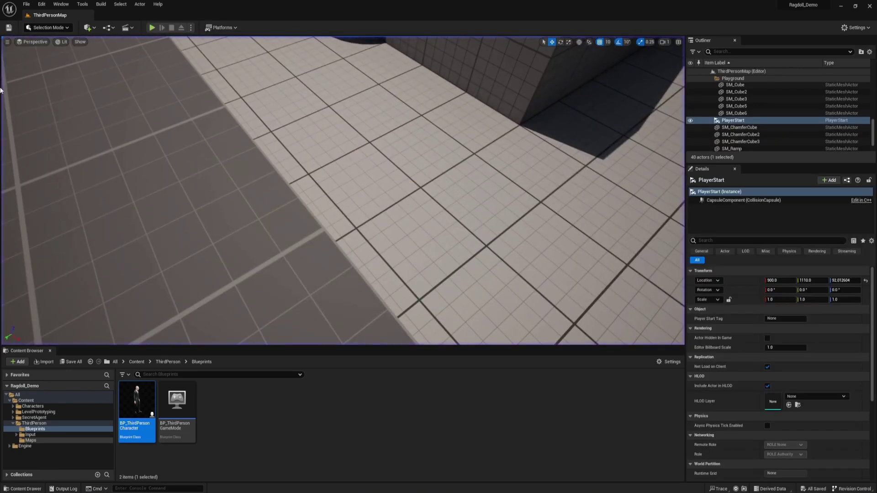
- Open RenderCrate-Secret_Agent_PhysicsAsset from the SecretAgent folder
{"action": "left_click", "coordinate": [33, 406]}
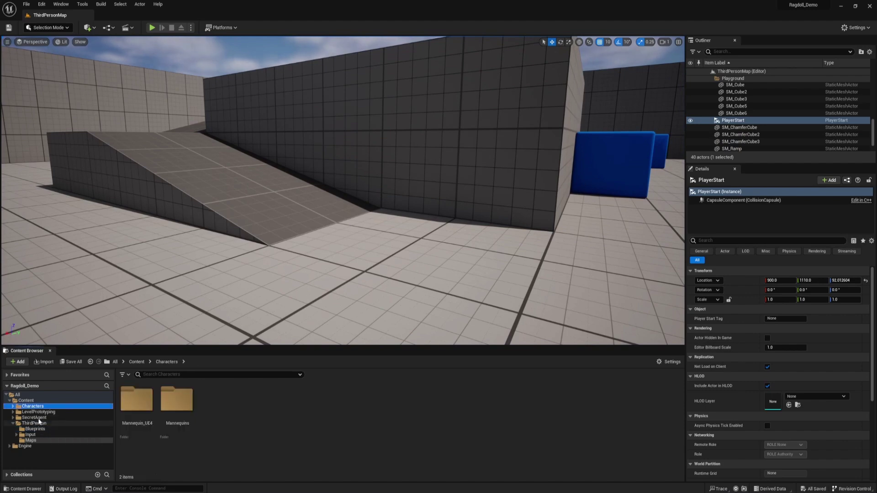
{"action": "left_click", "coordinate": [34, 418]}
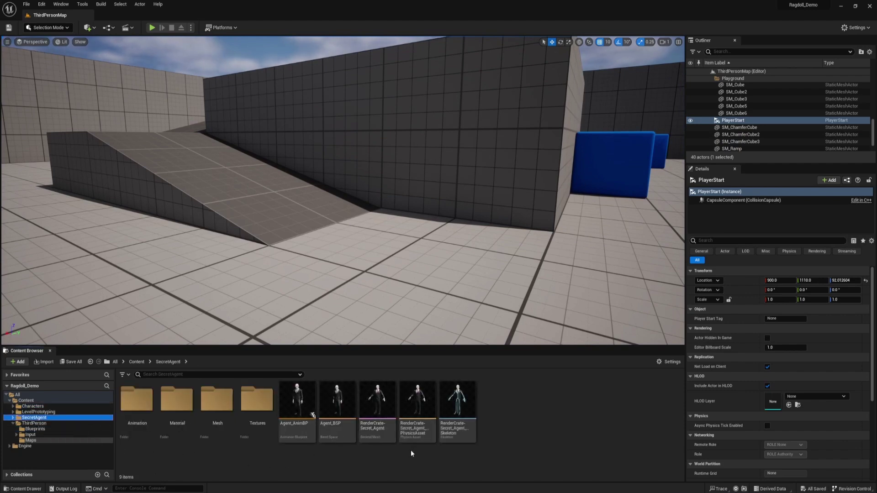
{"action": "left_click", "coordinate": [416, 420]}
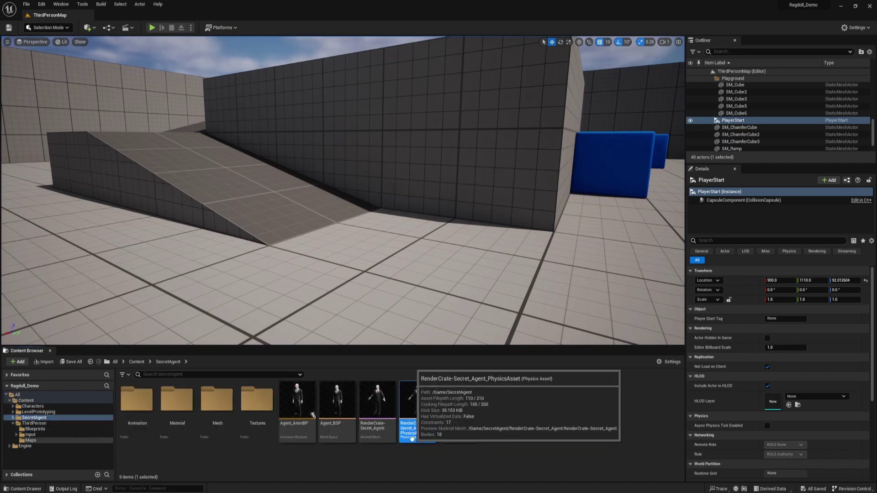
{"action": "double_click", "coordinate": [411, 413]}
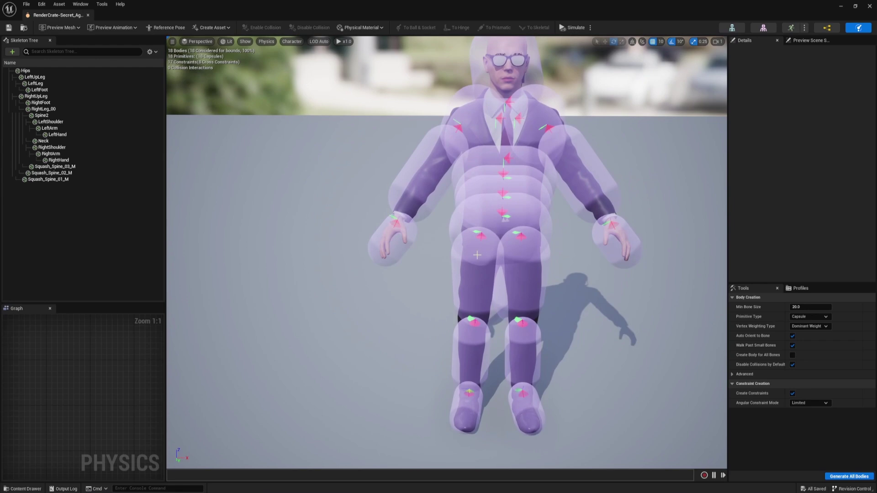
- Examine the agent's physics bodies and constraints around the hips, torso and legs, including the right knee constraint
{"action": "mouse_move", "coordinate": [475, 207]}
{"action": "right_mouse_down"}
{"action": "mouse_move", "coordinate": [477, 180]}
{"action": "mouse_move", "coordinate": [474, 208]}
{"action": "right_mouse_up"}
{"action": "key", "text": "w"}
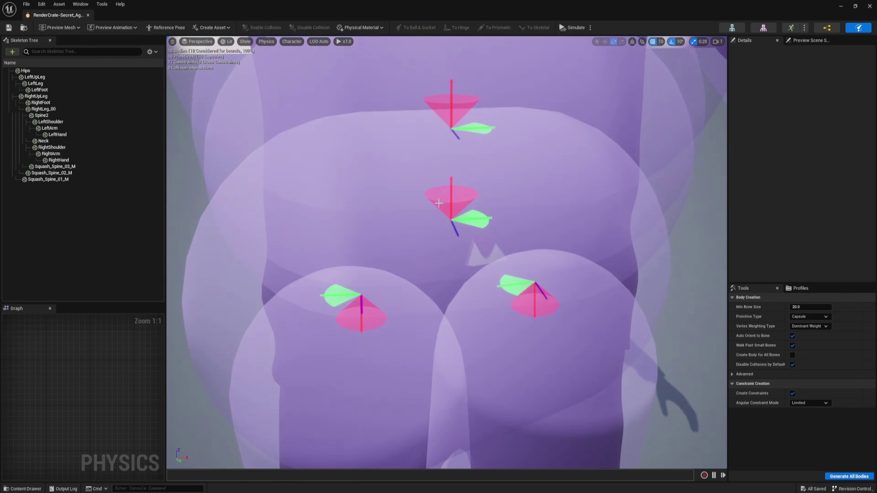
{"action": "scroll", "coordinate": [456, 167], "scroll_direction": "down", "scroll_amount": 10}
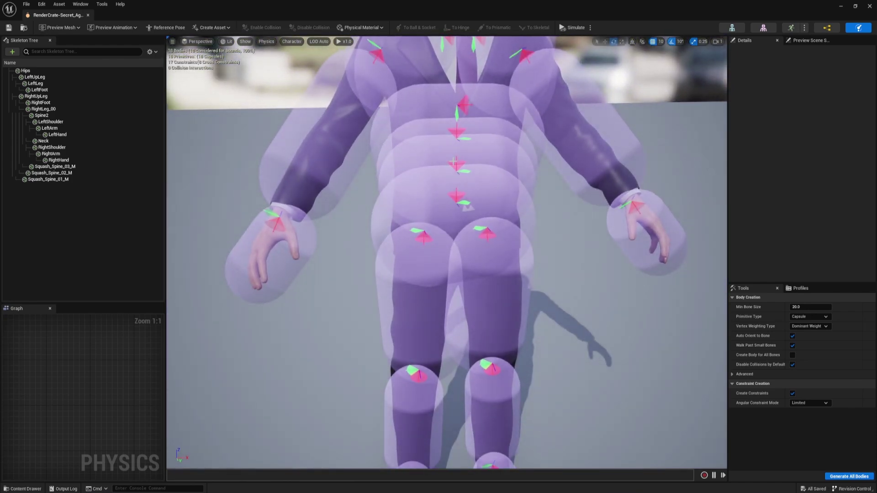
{"action": "right_click_drag", "start_coordinate": [453, 162], "coordinate": [382, 151]}
{"action": "key", "text": "a"}
{"action": "key", "text": "w"}
{"action": "key", "text": "s"}
{"action": "left_click", "coordinate": [358, 200]}
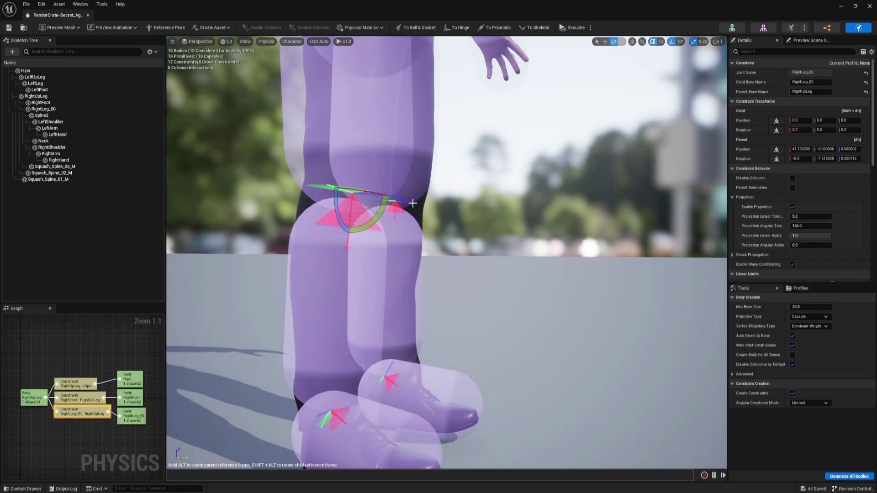
- Scale the RightUpLeg capsule in length and thickness so it fits the right thigh, then deselect it
{"action": "right_click_drag", "start_coordinate": [412, 199], "coordinate": [424, 243]}
{"action": "left_click", "coordinate": [425, 243]}
{"action": "key", "text": "r"}
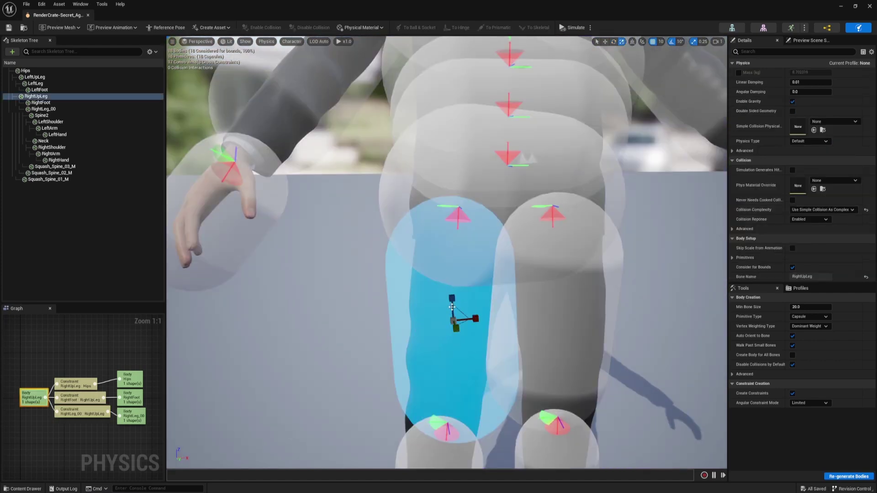
{"action": "left_click_drag", "start_coordinate": [452, 298], "coordinate": [452, 276]}
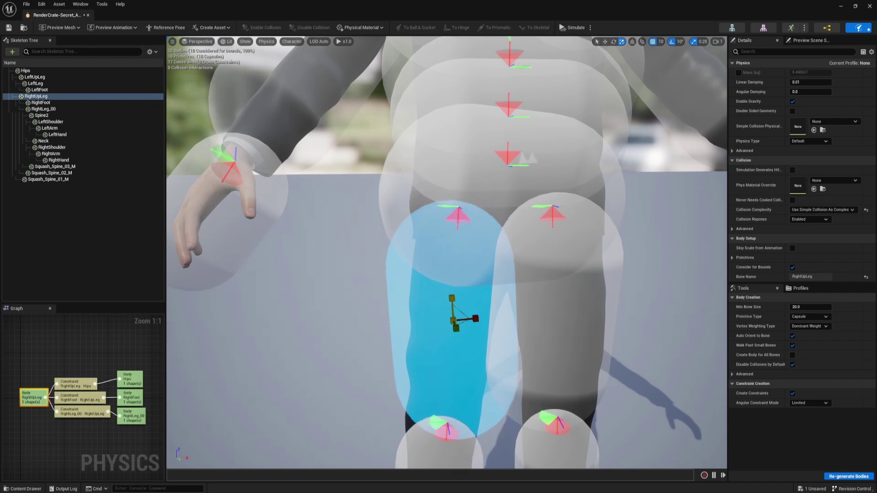
{"action": "left_click_drag", "start_coordinate": [452, 298], "coordinate": [452, 287]}
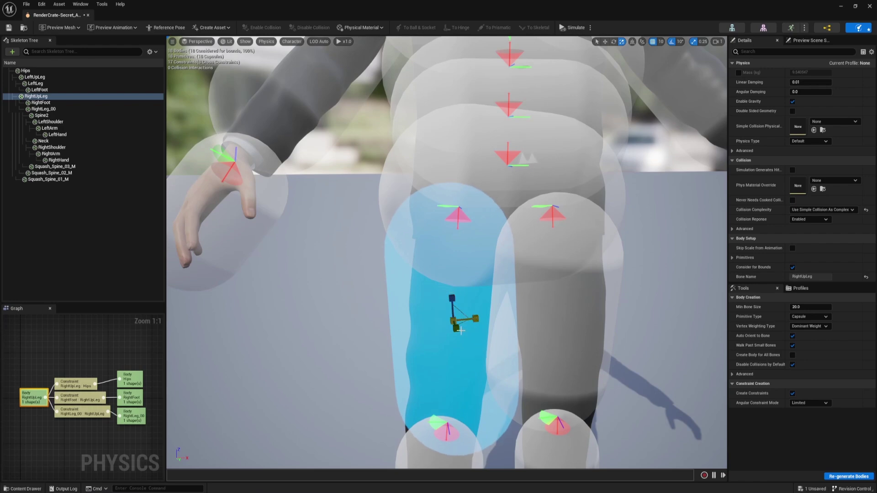
{"action": "left_click_drag", "start_coordinate": [466, 324], "coordinate": [449, 322]}
{"action": "left_click", "coordinate": [328, 365]}
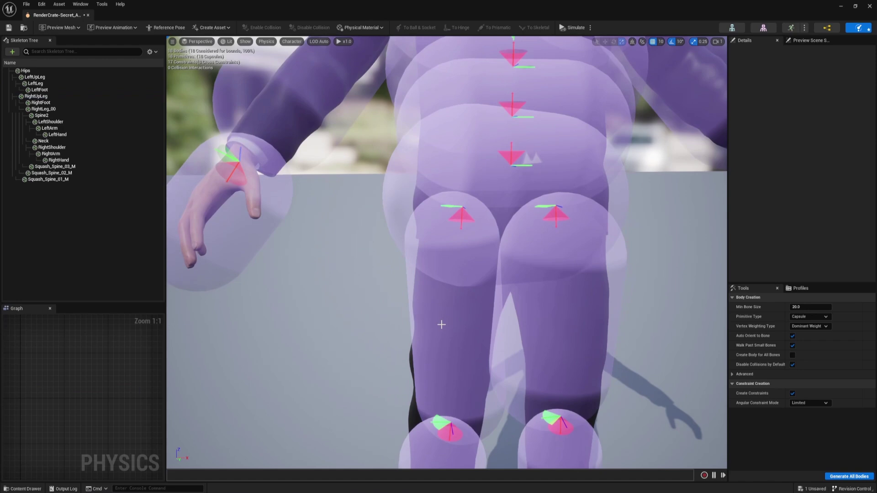
- Scale the LeftUpLeg capsule to fit the left thigh from both the front and the side
{"action": "left_click", "coordinate": [553, 295]}
{"action": "left_click_drag", "start_coordinate": [555, 296], "coordinate": [555, 312]}
{"action": "left_click_drag", "start_coordinate": [519, 313], "coordinate": [505, 314]}
{"action": "left_click_drag", "start_coordinate": [431, 252], "coordinate": [432, 229]}
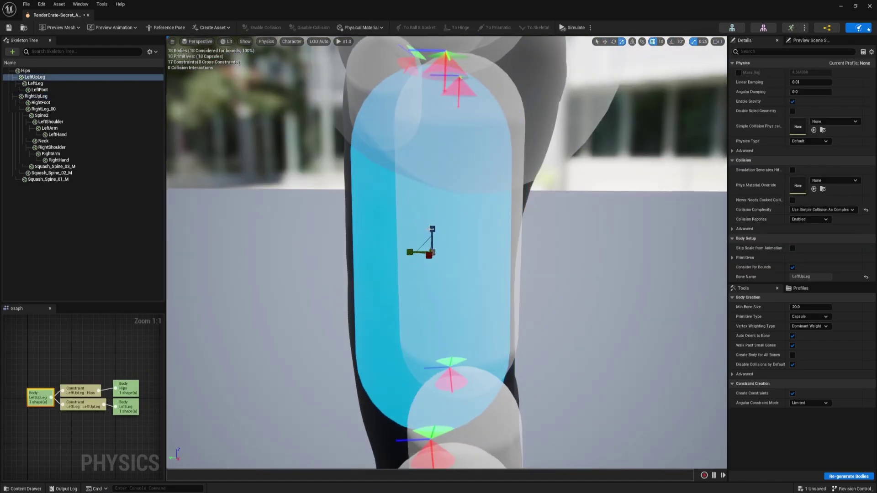
{"action": "left_click_drag", "start_coordinate": [431, 228], "coordinate": [431, 219]}
{"action": "left_click", "coordinate": [478, 292]}
- Narrow the RightLeg_00 and LeftLeg capsules so they fit the lower legs
{"action": "left_click", "coordinate": [417, 385]}
{"action": "left_click_drag", "start_coordinate": [404, 325], "coordinate": [411, 325]}
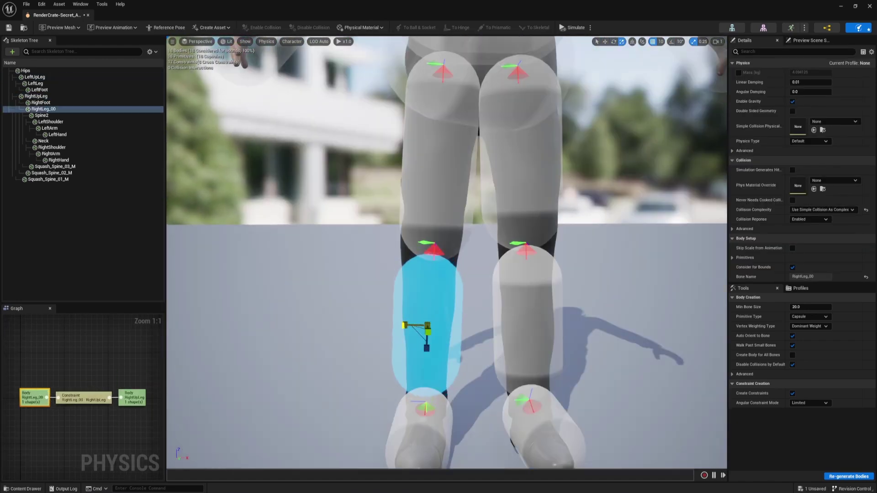
{"action": "left_click", "coordinate": [526, 311]}
{"action": "left_click_drag", "start_coordinate": [505, 325], "coordinate": [514, 325]}
{"action": "left_click", "coordinate": [429, 310]}
- Narrow the hip and spine capsules so they fit the agent's torso
{"action": "left_click", "coordinate": [479, 55]}
{"action": "key", "text": "f"}
{"action": "key", "text": "e"}
{"action": "mouse_move", "coordinate": [468, 219]}
{"action": "left_mouse_down", "text": "alt"}
{"action": "mouse_move", "coordinate": [468, 263]}
{"action": "mouse_move", "coordinate": [605, 228]}
{"action": "mouse_move", "coordinate": [468, 229]}
{"action": "mouse_move", "coordinate": [459, 251]}
{"action": "mouse_move", "coordinate": [459, 223]}
{"action": "left_mouse_up", "text": "alt"}
{"action": "key", "text": "r"}
{"action": "left_click", "coordinate": [479, 310]}
{"action": "left_click", "coordinate": [478, 158]}
{"action": "left_click", "coordinate": [461, 315]}
{"action": "left_click_drag", "start_coordinate": [469, 254], "coordinate": [459, 256]}
{"action": "left_click", "coordinate": [470, 115]}
{"action": "left_click_drag", "start_coordinate": [472, 168], "coordinate": [458, 168]}
- Rotate and scale down the RightShoulder and LeftShoulder capsules so they fit the shoulders
{"action": "left_click_drag", "start_coordinate": [344, 80], "coordinate": [365, 79], "text": "alt"}
{"action": "left_click", "coordinate": [343, 79]}
{"action": "key", "text": "f"}
{"action": "left_click_drag", "start_coordinate": [425, 254], "coordinate": [436, 254]}
{"action": "left_click_drag", "start_coordinate": [436, 254], "coordinate": [573, 253], "text": "alt"}
{"action": "left_click", "coordinate": [402, 238]}
{"action": "left_click_drag", "start_coordinate": [402, 237], "coordinate": [311, 237], "text": "alt"}
{"action": "left_click_drag", "start_coordinate": [539, 183], "coordinate": [565, 184], "text": "alt"}
{"action": "key", "text": "e"}
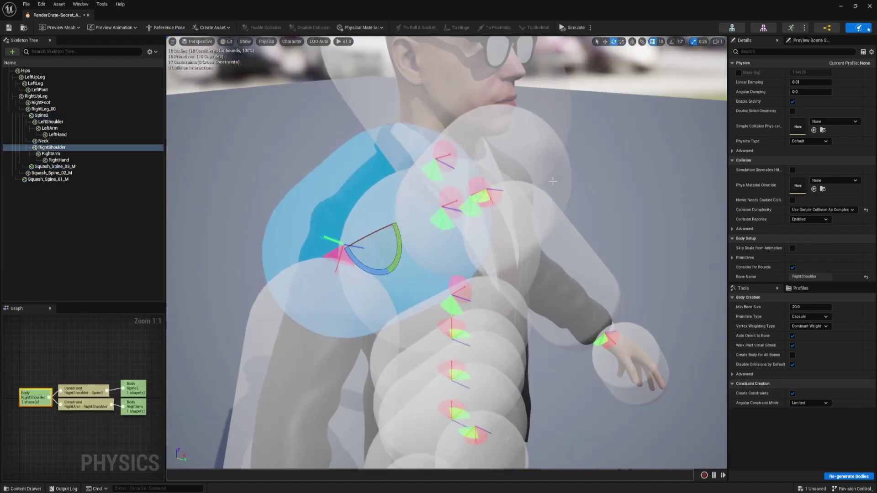
{"action": "left_click", "coordinate": [331, 180]}
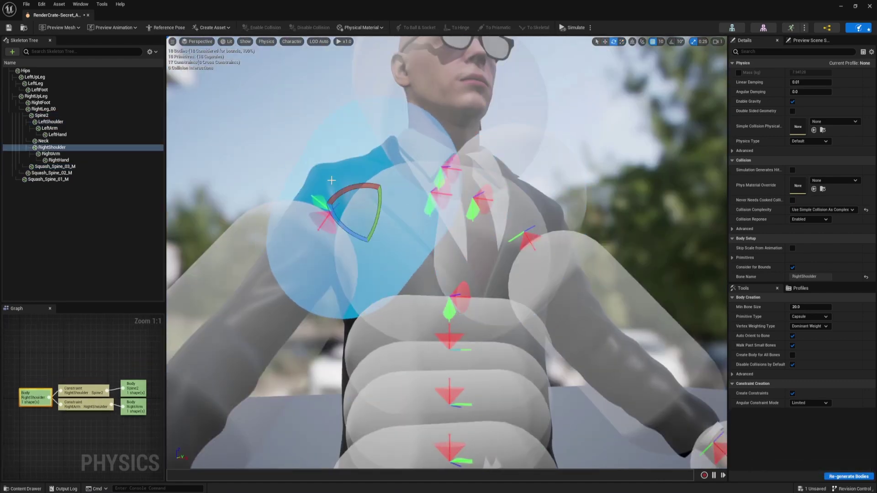
{"action": "key", "text": "r"}
{"action": "left_click_drag", "start_coordinate": [332, 180], "coordinate": [348, 222]}
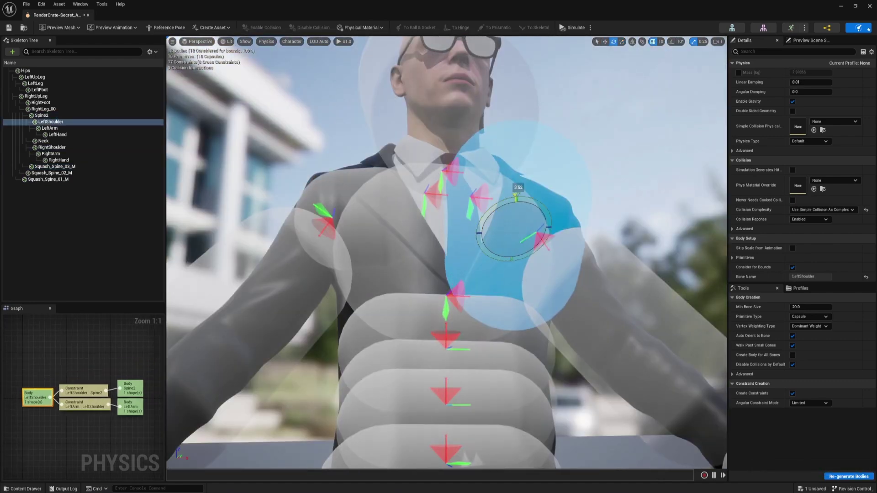
- Move and shrink the arm capsules, including LeftArm, so each one covers only the upper arm
{"action": "scroll", "coordinate": [604, 316], "scroll_direction": "down", "scroll_amount": 4}
{"action": "left_click", "coordinate": [604, 316]}
{"action": "key", "text": "f"}
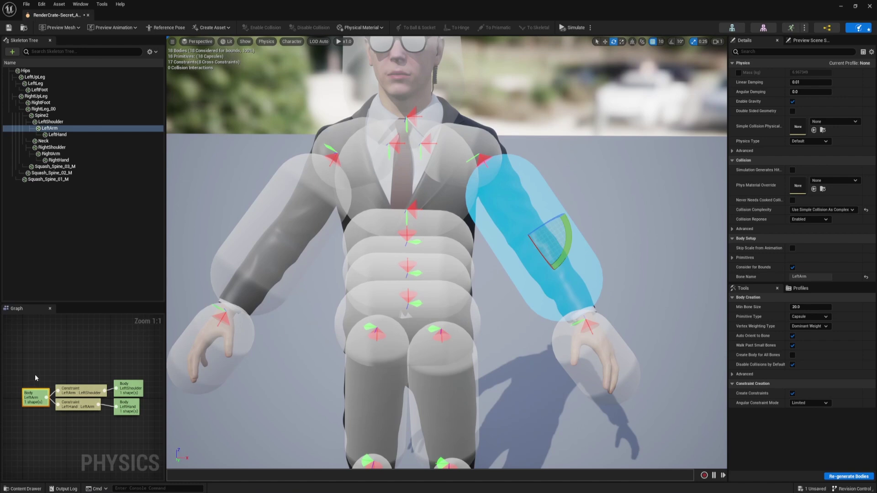
{"action": "left_click", "coordinate": [44, 126]}
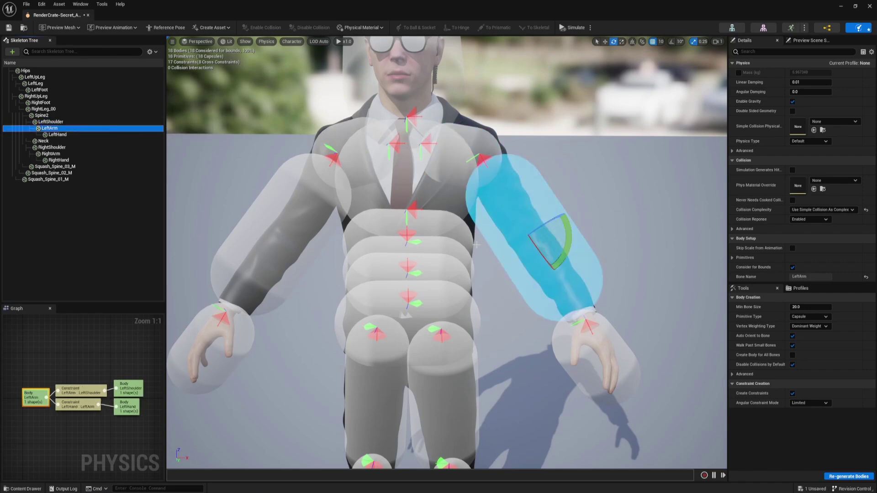
{"action": "key", "text": "w"}
{"action": "left_click", "coordinate": [483, 157]}
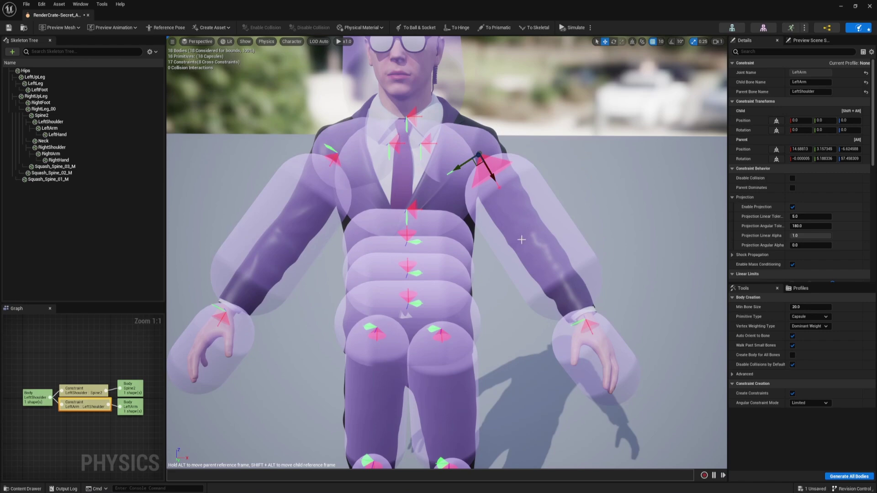
{"action": "left_click", "coordinate": [547, 269]}
{"action": "left_click_drag", "start_coordinate": [546, 259], "coordinate": [489, 227]}
{"action": "key", "text": "r"}
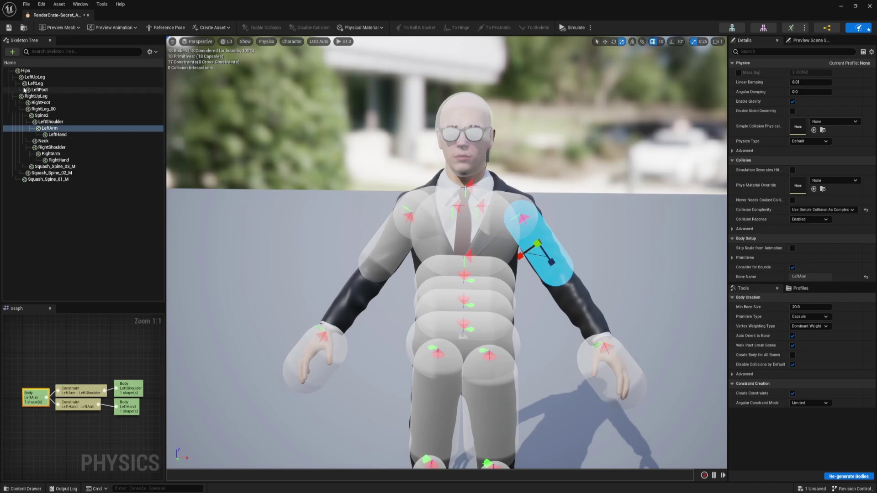
- Draw the full bone hierarchy on the character and show all bones in the skeleton tree
{"action": "left_click", "coordinate": [280, 41]}
{"action": "left_click", "coordinate": [292, 41]}
{"action": "mouse_move", "coordinate": [302, 120]}
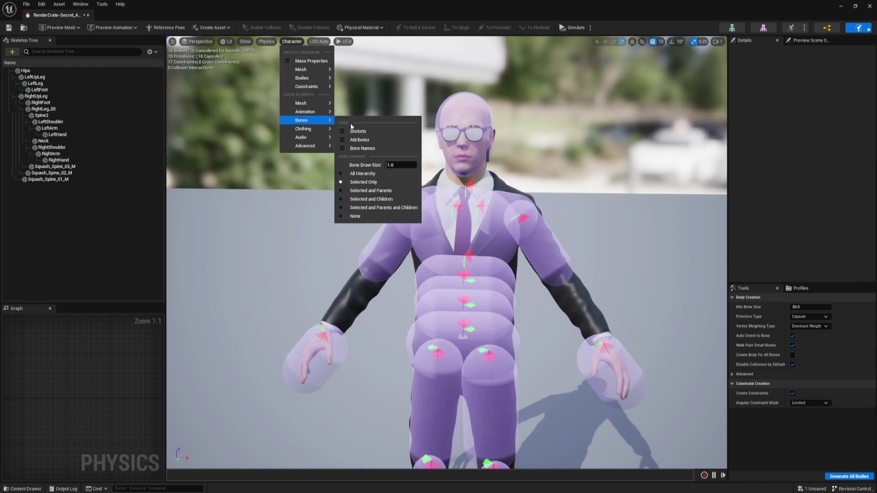
{"action": "left_click", "coordinate": [363, 173]}
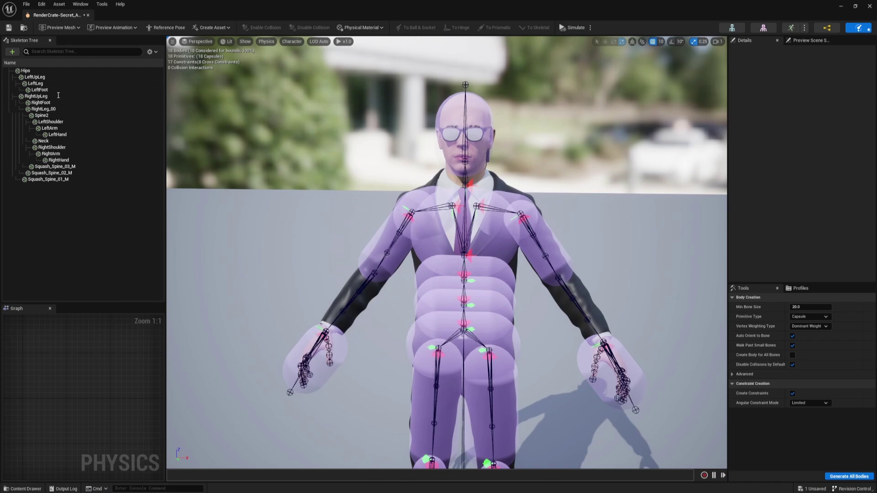
{"action": "left_click", "coordinate": [151, 52]}
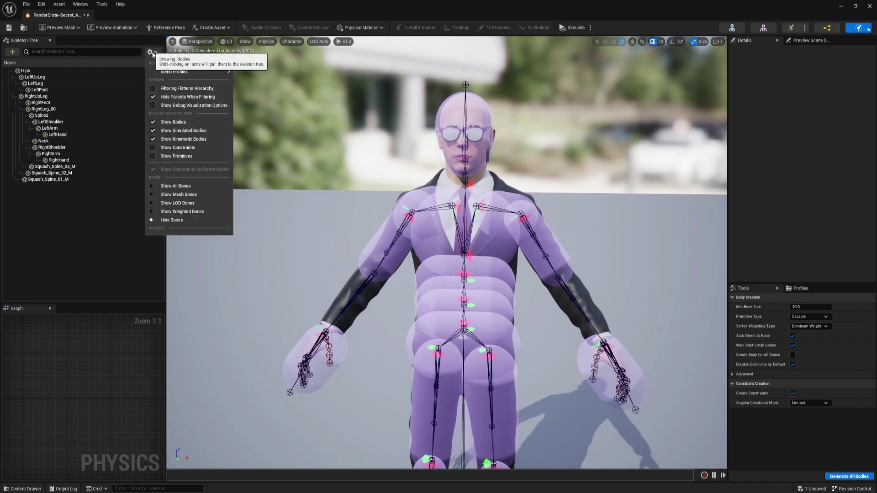
{"action": "left_click", "coordinate": [169, 187]}
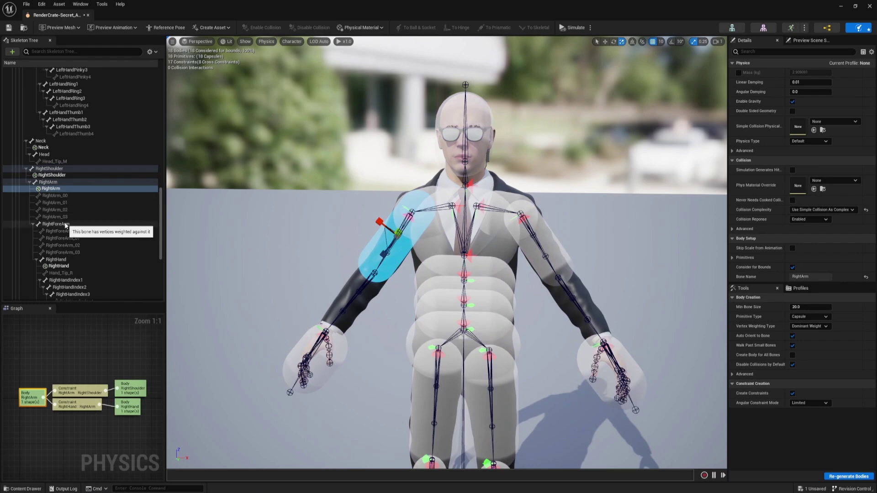
- Add a physics body to the RightForeArm bone and select its elbow constraint
{"action": "left_click", "coordinate": [65, 225]}
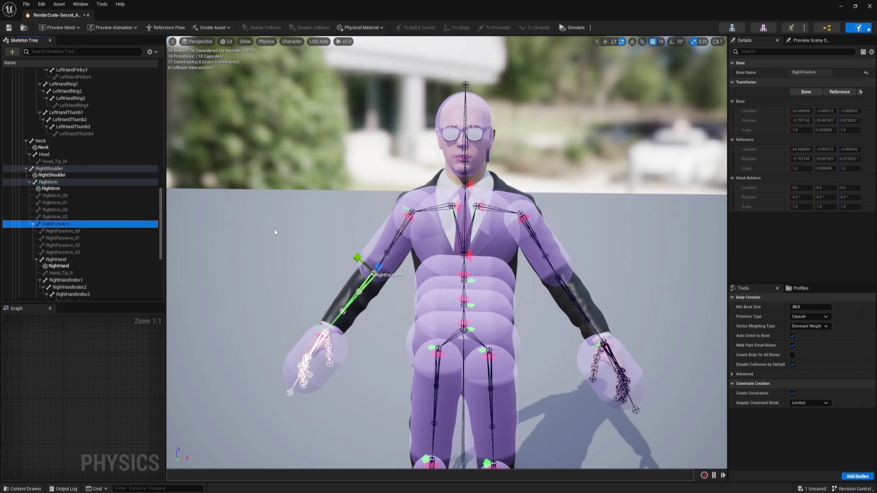
{"action": "right_click", "coordinate": [61, 224]}
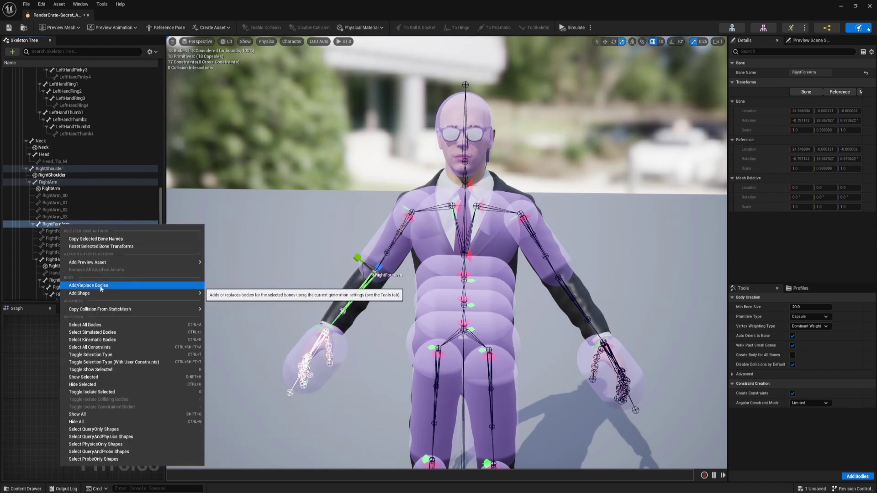
{"action": "left_click", "coordinate": [101, 286]}
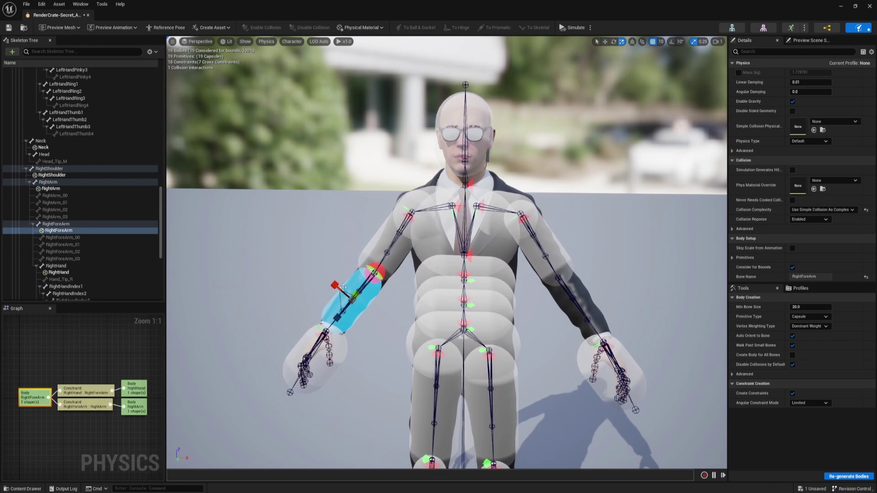
{"action": "left_click", "coordinate": [380, 279]}
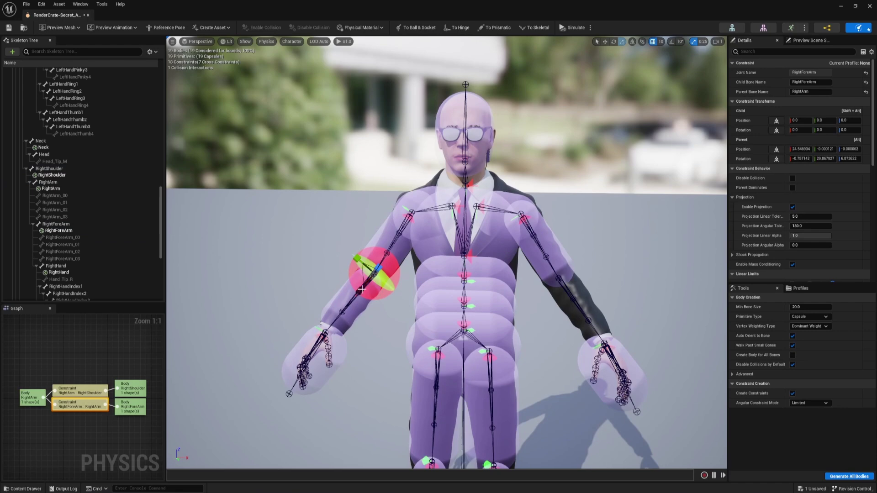
- Add a physics body to the LeftForeArm bone and check both arms from an angle
{"action": "left_click", "coordinate": [553, 281]}
{"action": "left_click", "coordinate": [57, 223]}
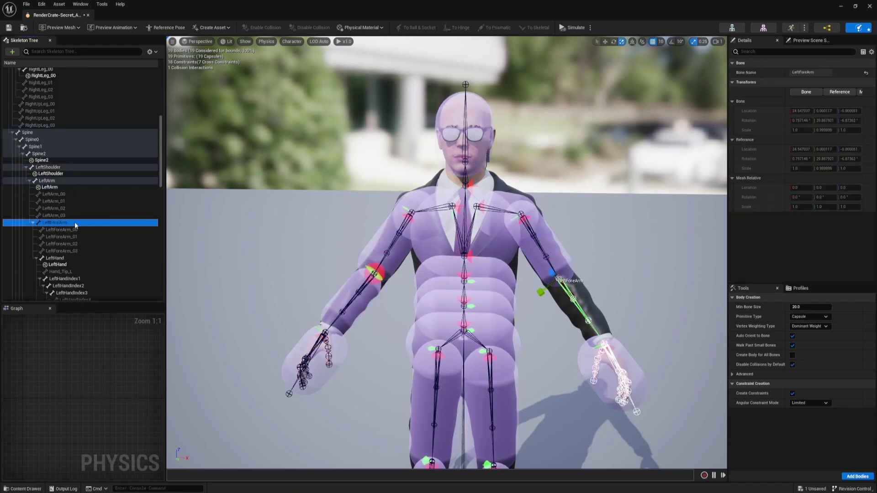
{"action": "right_click", "coordinate": [76, 224]}
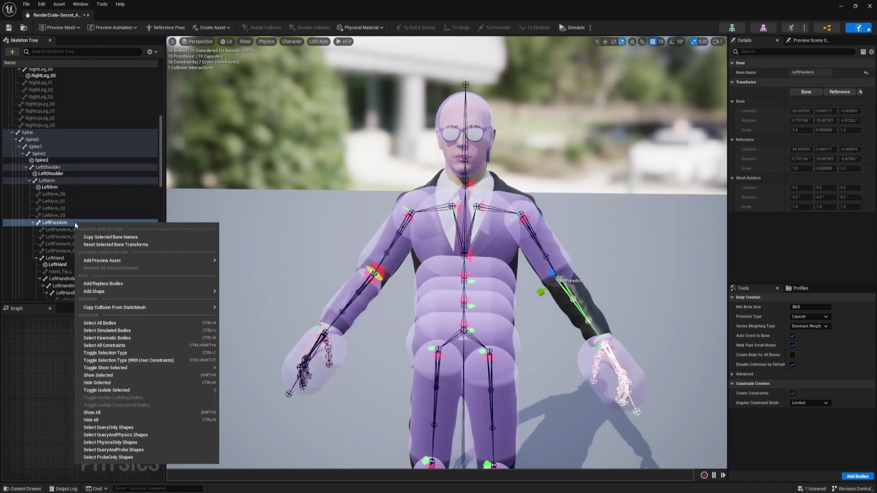
{"action": "left_click", "coordinate": [103, 285]}
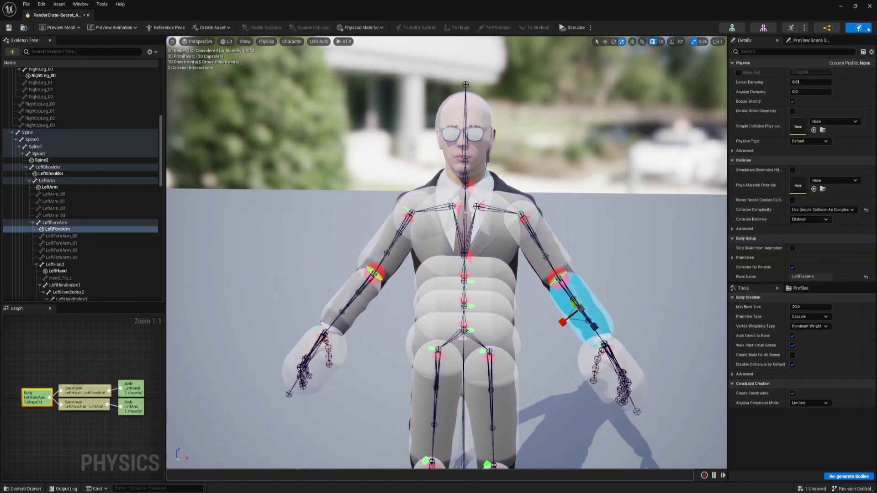
{"action": "right_click_drag", "start_coordinate": [465, 212], "coordinate": [507, 194]}
{"action": "left_click", "coordinate": [466, 212]}
{"action": "right_click_drag", "start_coordinate": [392, 241], "coordinate": [404, 287]}
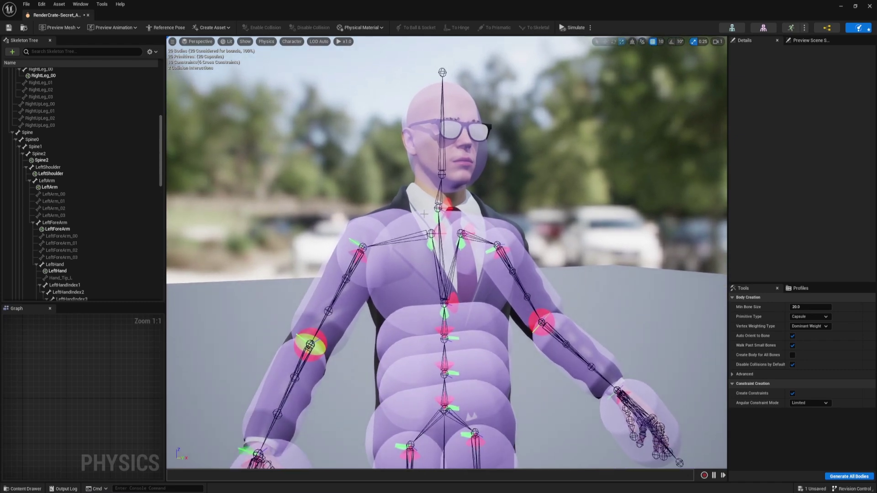
- Undo the last move of the Neck body and shrink its capsule to cover only the neck
{"action": "key", "text": "ctrl+z"}
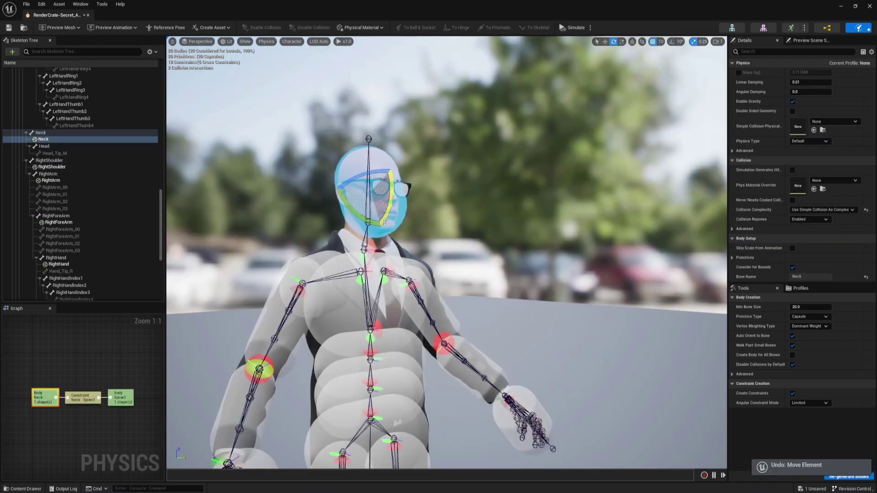
{"action": "left_click", "coordinate": [364, 250]}
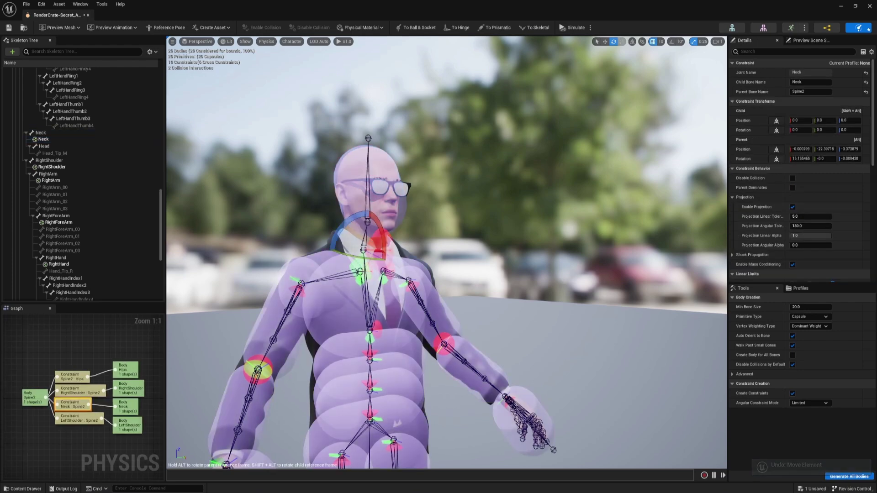
{"action": "left_click", "coordinate": [45, 139]}
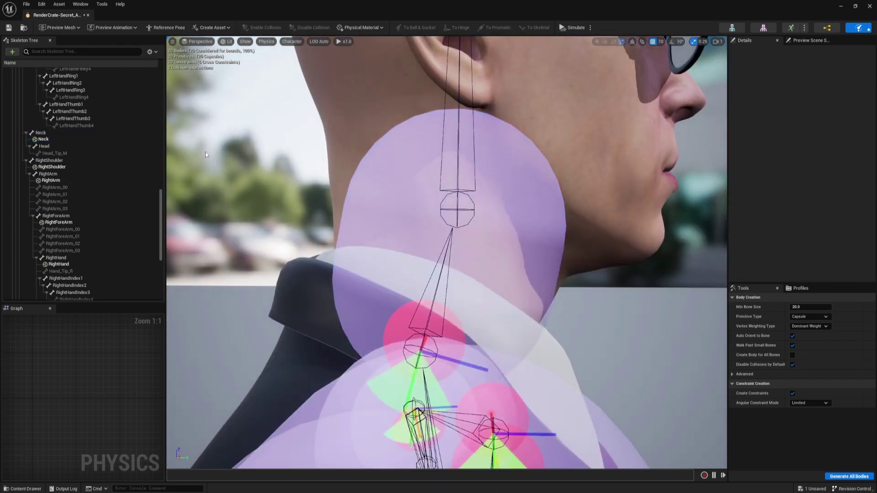
- Add a physics body to the Head bone and fit its capsule around the head
{"action": "left_click", "coordinate": [49, 146]}
{"action": "right_click", "coordinate": [60, 146]}
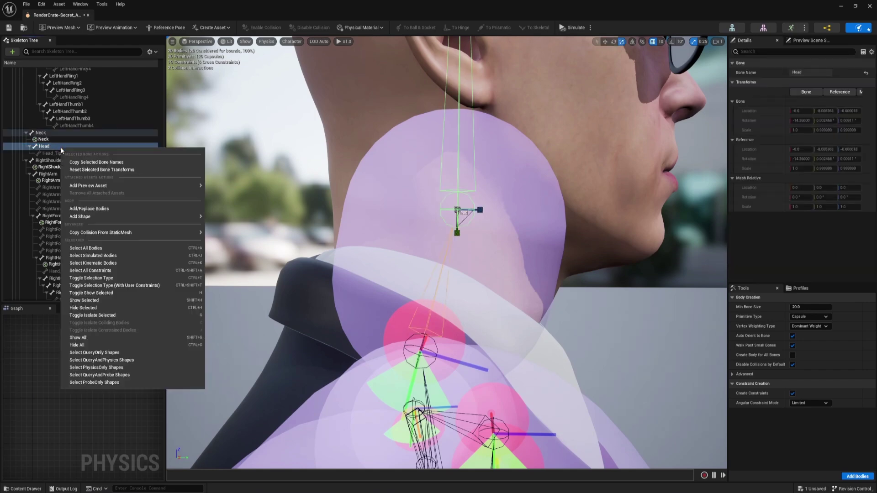
{"action": "left_click", "coordinate": [89, 208]}
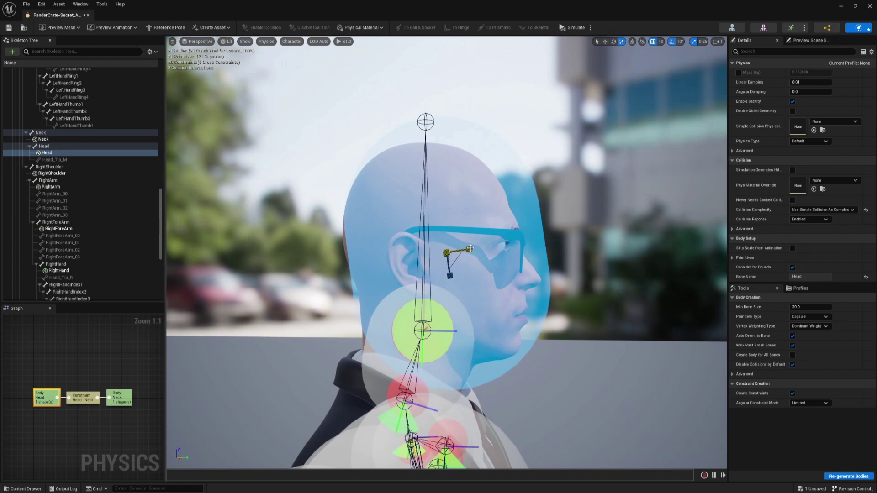
{"action": "key", "text": "w"}
{"action": "key", "text": "r"}
{"action": "left_click_drag", "start_coordinate": [451, 258], "coordinate": [320, 258], "text": "alt"}
{"action": "scroll", "coordinate": [452, 258], "scroll_direction": "down", "scroll_amount": 8}
{"action": "right_click_drag", "start_coordinate": [452, 258], "coordinate": [479, 329]}
- Regenerate the LeftHand body with the primitive type set to Box
{"action": "left_click", "coordinate": [498, 292]}
{"action": "left_click_drag", "start_coordinate": [502, 301], "coordinate": [365, 270], "text": "alt"}
{"action": "key", "text": "f"}
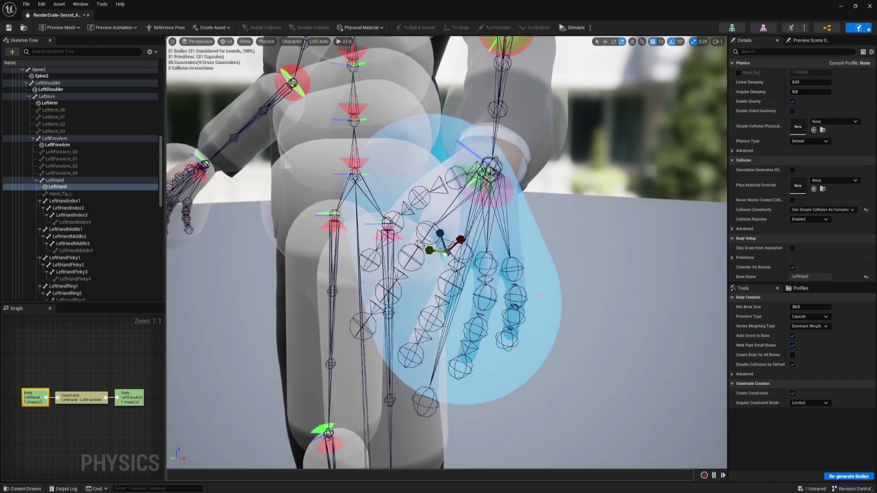
{"action": "right_click_drag", "start_coordinate": [583, 282], "coordinate": [555, 274]}
{"action": "left_click_drag", "start_coordinate": [569, 276], "coordinate": [577, 316], "text": "alt"}
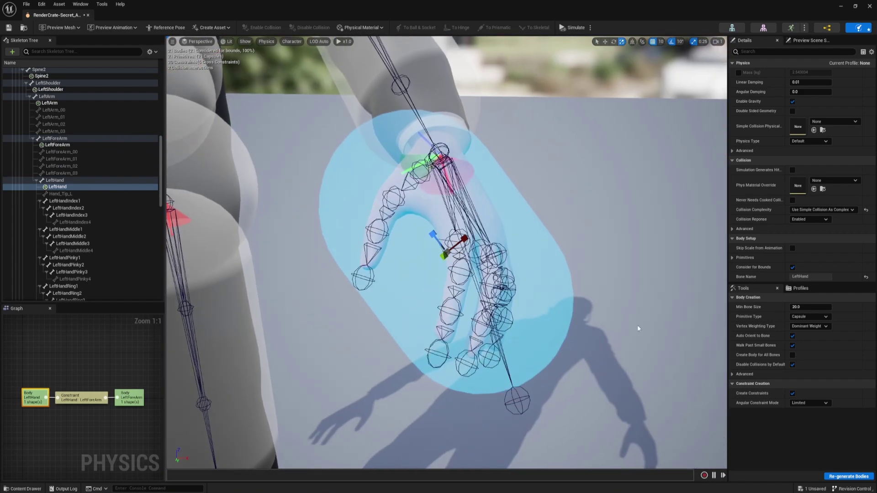
{"action": "left_click_drag", "start_coordinate": [496, 278], "coordinate": [498, 283], "text": "alt"}
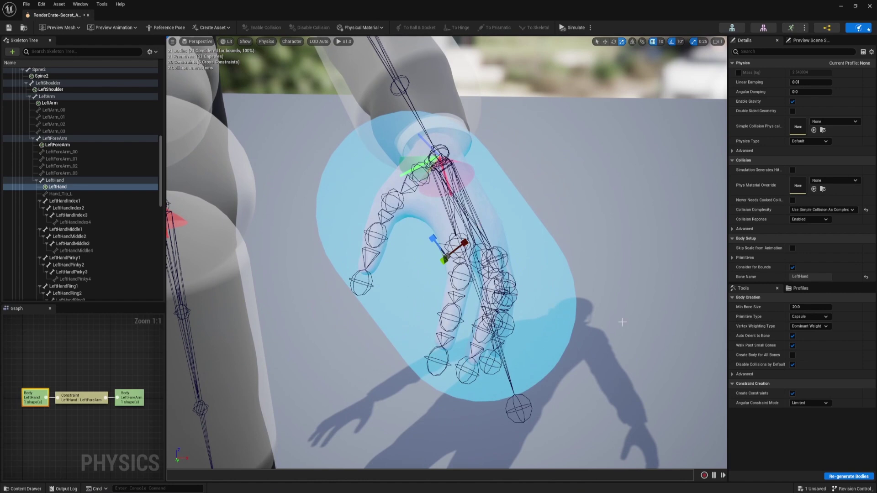
{"action": "left_click", "coordinate": [806, 317]}
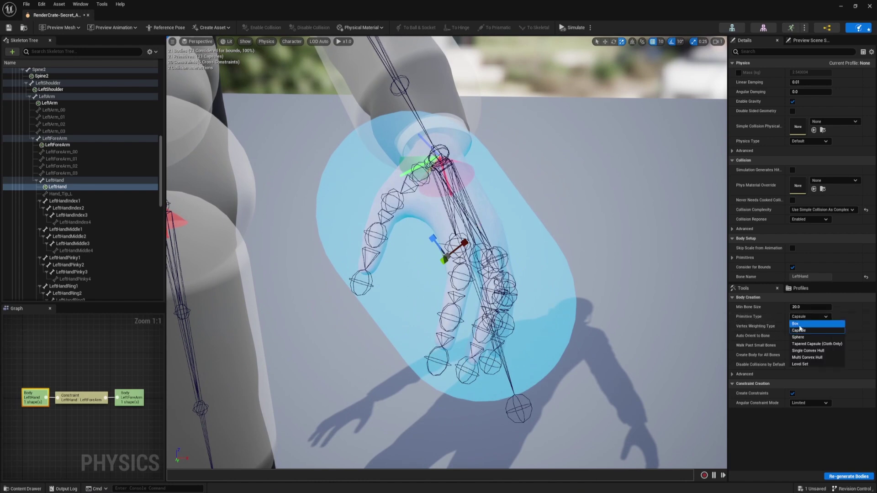
{"action": "left_click", "coordinate": [800, 324]}
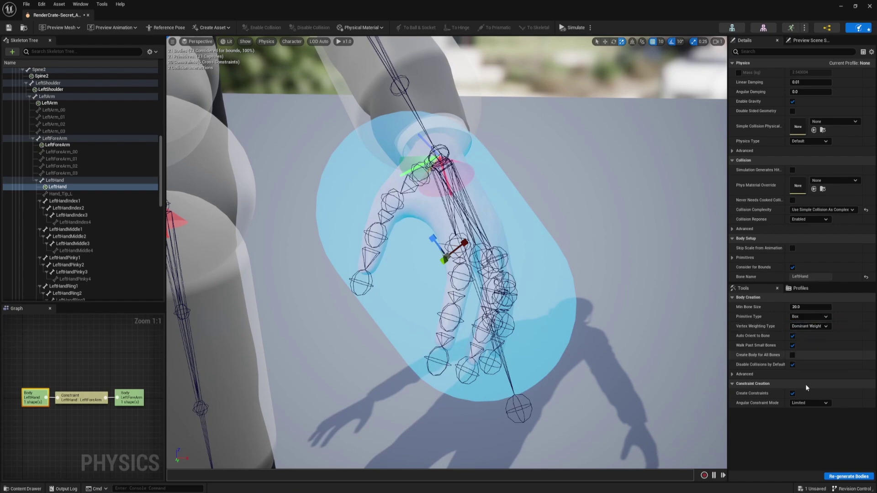
{"action": "left_click", "coordinate": [854, 479]}
- Regenerate the other hand and both foot bodies as boxes and save the physics asset
{"action": "left_click_drag", "start_coordinate": [615, 317], "coordinate": [451, 226], "text": "alt"}
{"action": "key", "text": "e"}
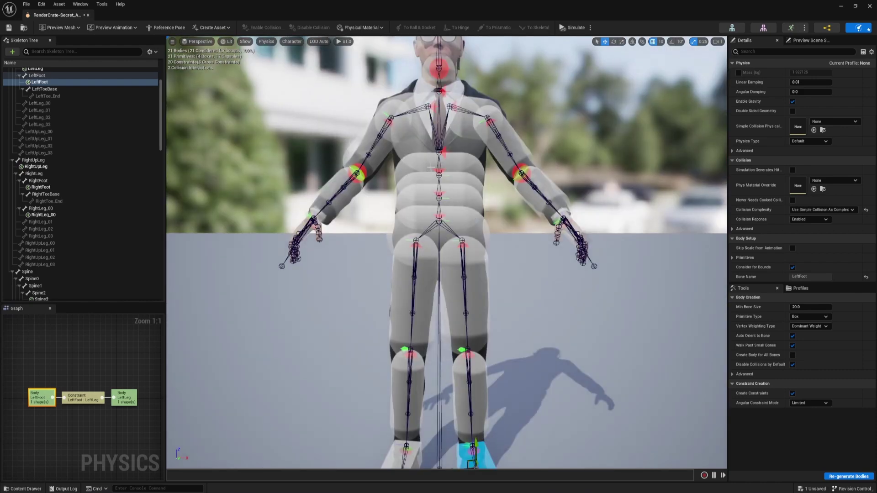
{"action": "middle_click_drag", "start_coordinate": [430, 168], "coordinate": [410, 101]}
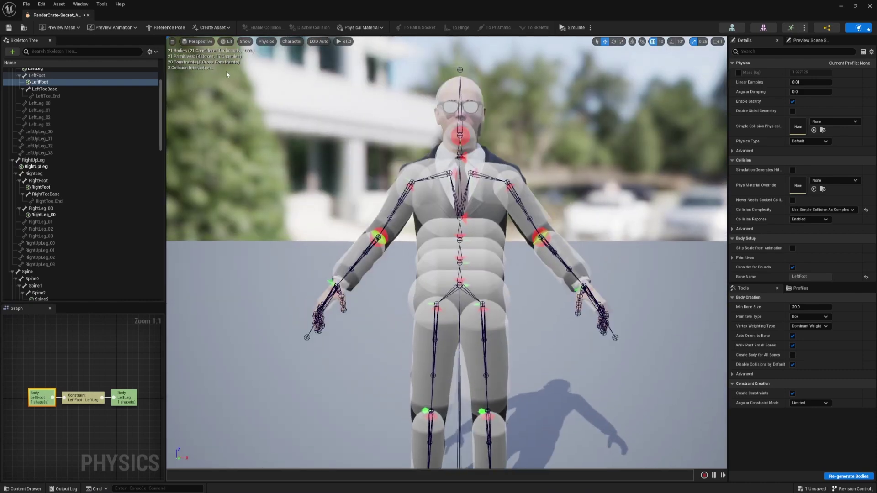
{"action": "left_click", "coordinate": [9, 29]}
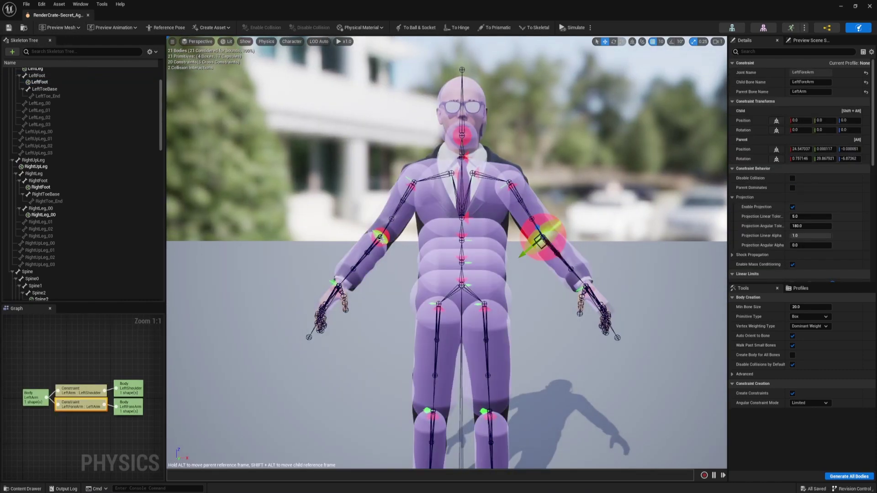
- Check the left elbow and hip constraints on the character and close the physics asset
{"action": "left_click", "coordinate": [438, 306]}
{"action": "left_click", "coordinate": [483, 305]}
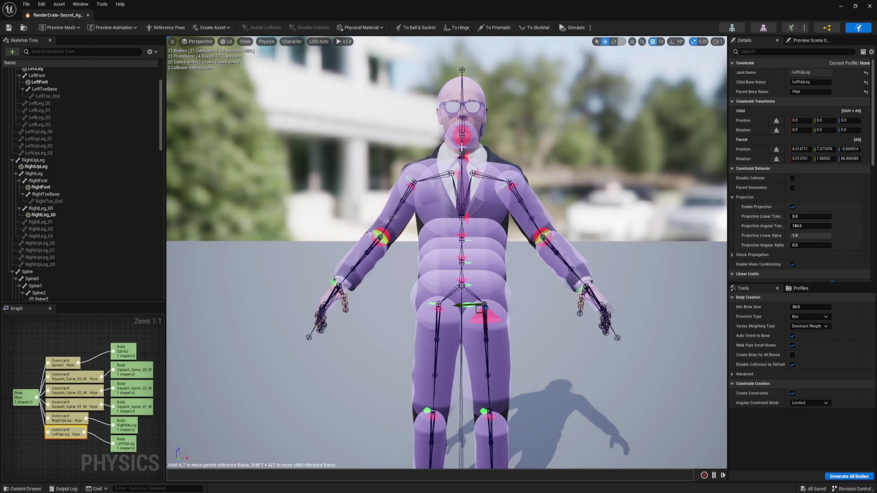
{"action": "left_click", "coordinate": [181, 108]}
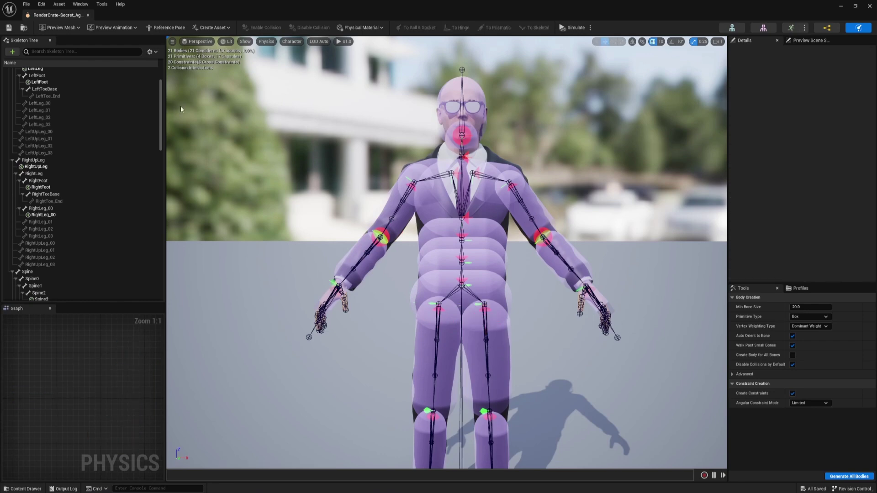
{"action": "left_click", "coordinate": [88, 16]}
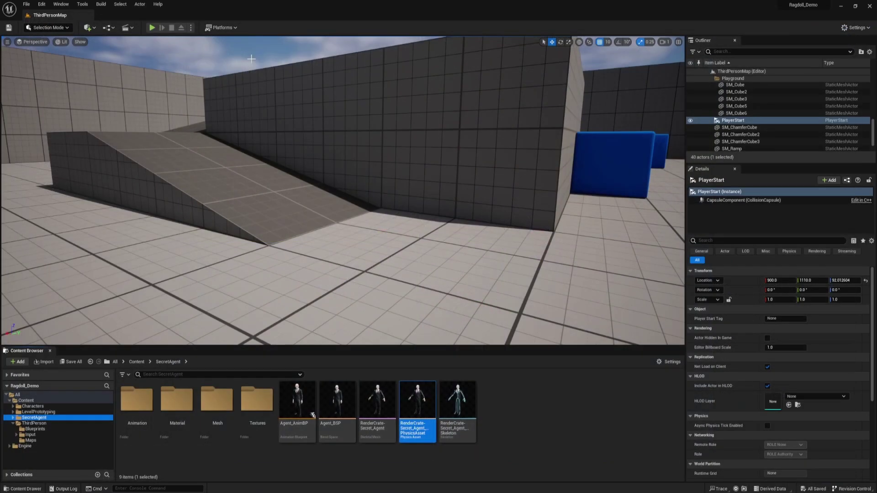
- Play the level, run and jump with the agent, and trigger the ragdoll to test the physics bodies
{"action": "left_click", "coordinate": [159, 28]}
{"action": "key", "text": "w"}
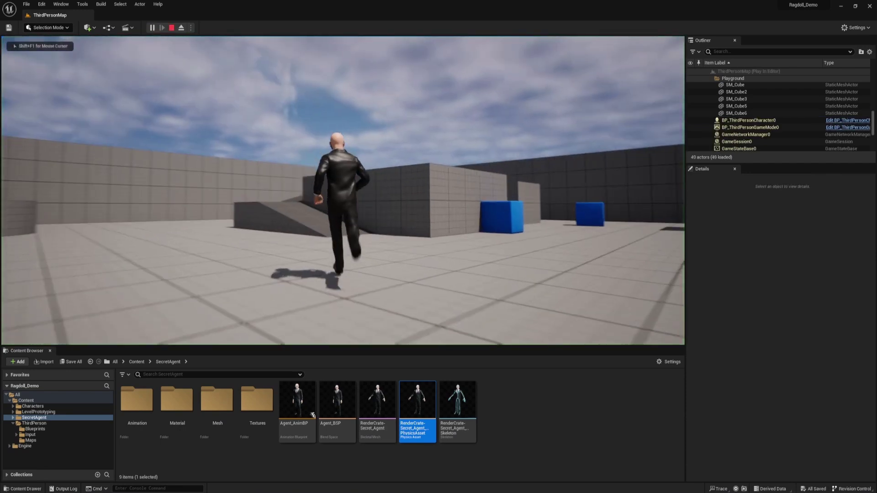
{"action": "key", "text": "space"}
{"action": "key", "text": "r"}
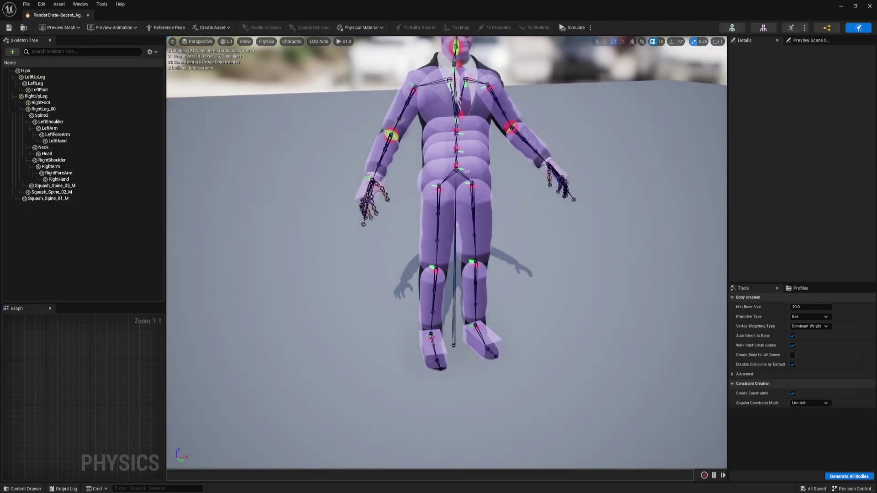
- Examine the Spine2 and LeftShoulder constraints and the joints across the agent's whole body
{"action": "right_click_drag", "start_coordinate": [367, 255], "coordinate": [367, 197]}
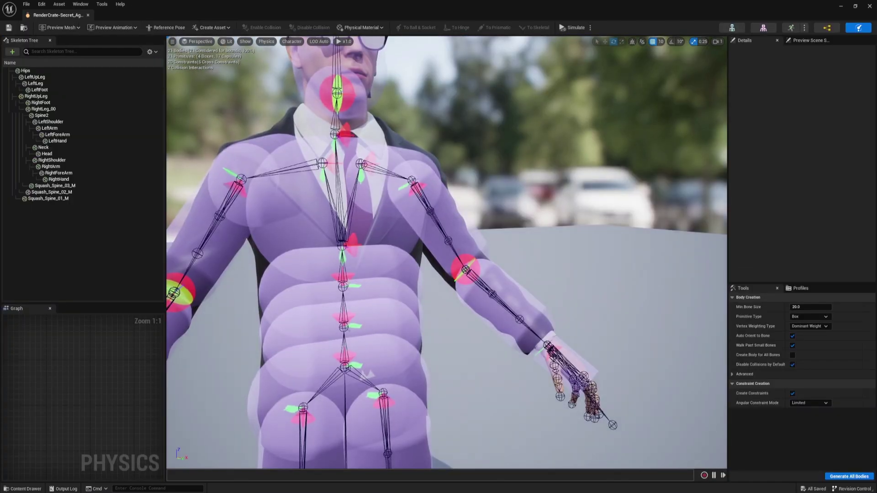
{"action": "left_click", "coordinate": [347, 279]}
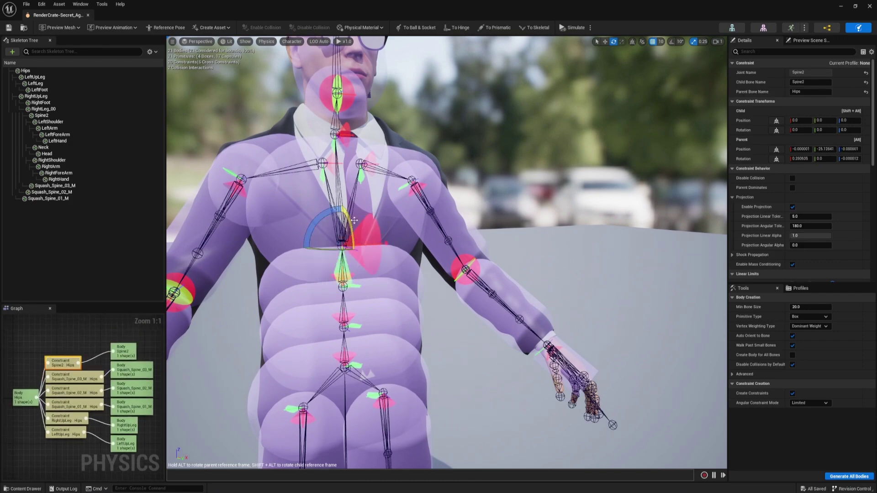
{"action": "left_click", "coordinate": [360, 173]}
{"action": "right_click_drag", "start_coordinate": [361, 173], "coordinate": [311, 285]}
{"action": "key", "text": "s"}
{"action": "key", "text": "w"}
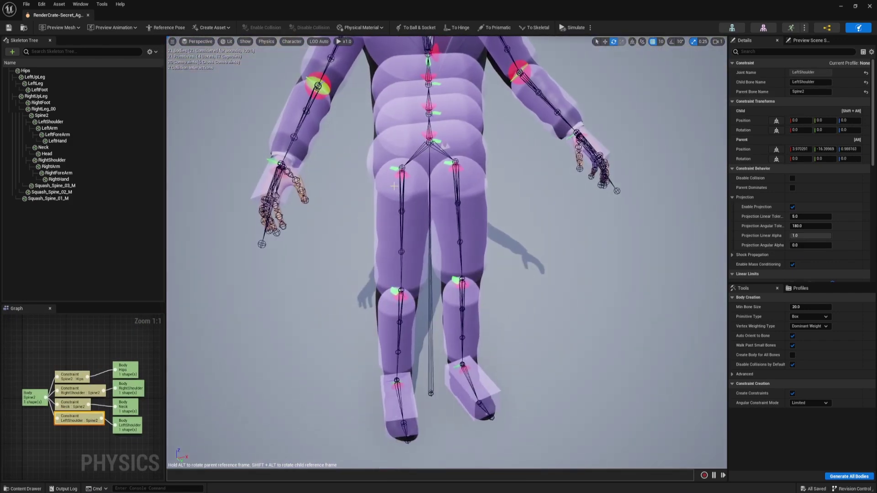
{"action": "mouse_move", "coordinate": [394, 186]}
{"action": "right_mouse_down"}
{"action": "mouse_move", "coordinate": [446, 186]}
{"action": "mouse_move", "coordinate": [398, 183]}
{"action": "mouse_move", "coordinate": [396, 169]}
{"action": "right_mouse_up"}
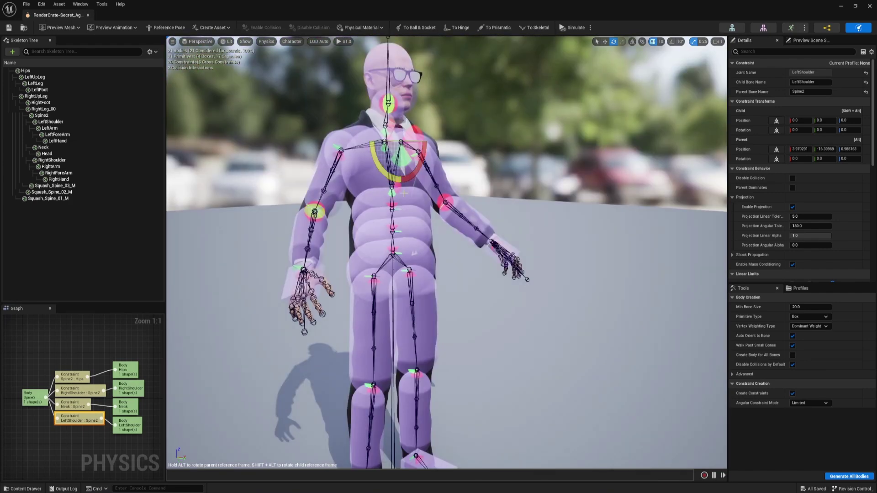
{"action": "scroll", "coordinate": [404, 194], "scroll_direction": "up", "scroll_amount": 5}
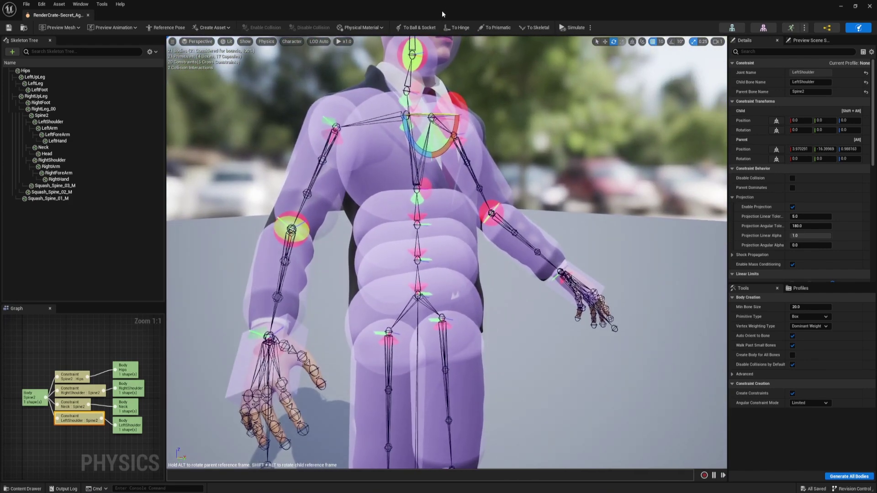
- Open the PA_Mannequin physics asset from the Characters/Mannequins/Rigs folder
{"action": "double_click", "coordinate": [442, 8]}
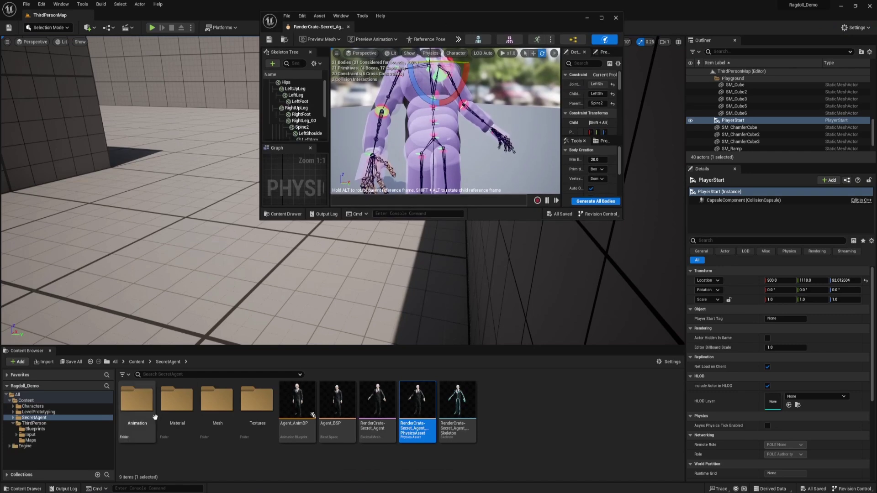
{"action": "left_click", "coordinate": [32, 406]}
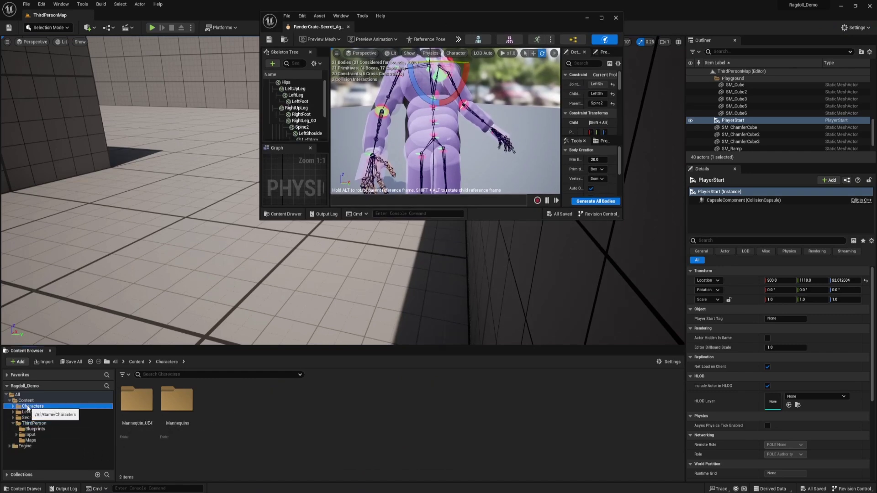
{"action": "double_click", "coordinate": [177, 401]}
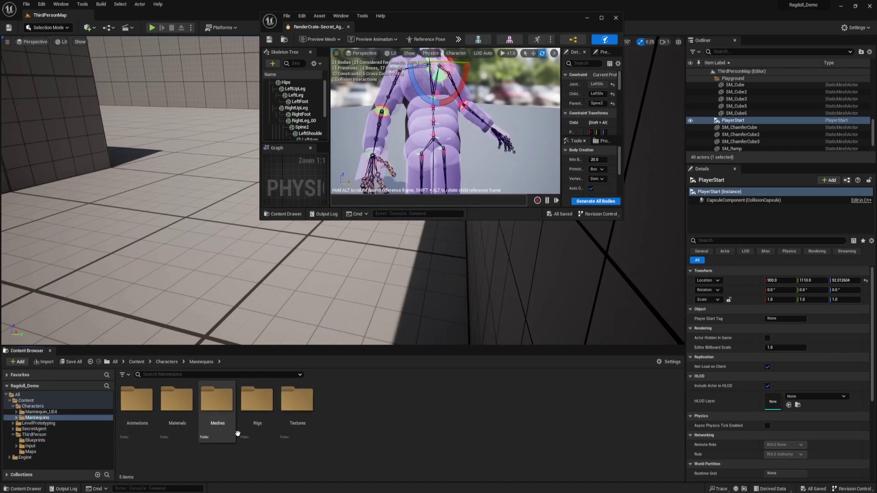
{"action": "left_click", "coordinate": [257, 400]}
{"action": "double_click", "coordinate": [257, 400]}
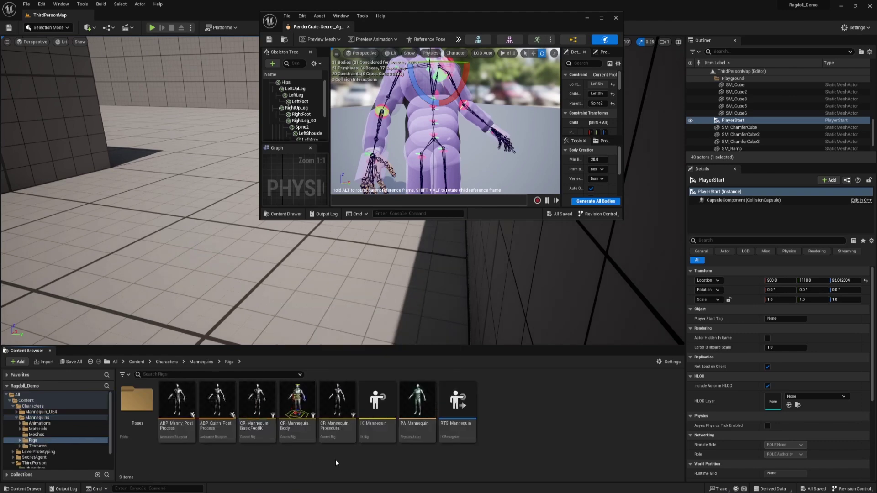
{"action": "mouse_move", "coordinate": [416, 426]}
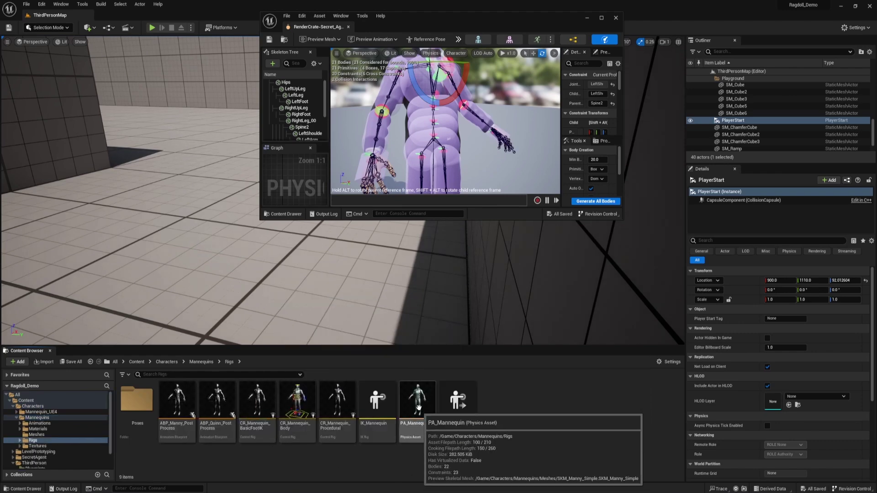
{"action": "double_click", "coordinate": [418, 406]}
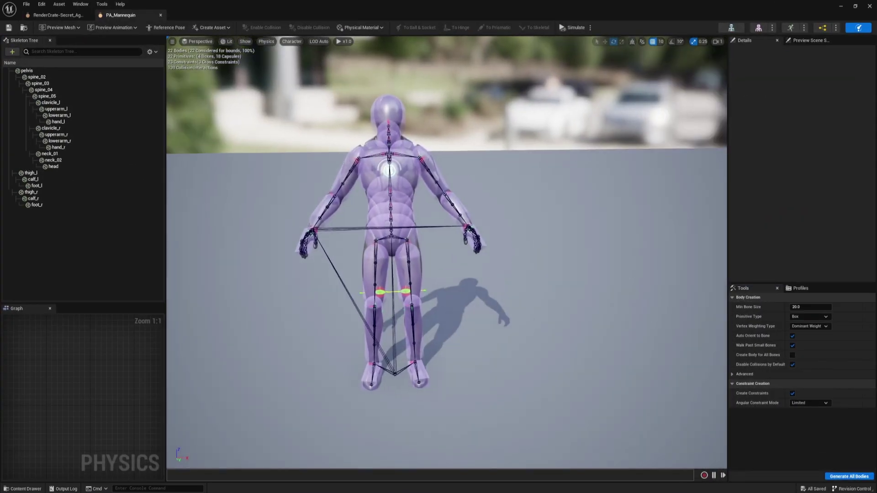
- Show the mannequin's physics bodies as wireframe while editing
{"action": "right_click_drag", "start_coordinate": [446, 252], "coordinate": [539, 251]}
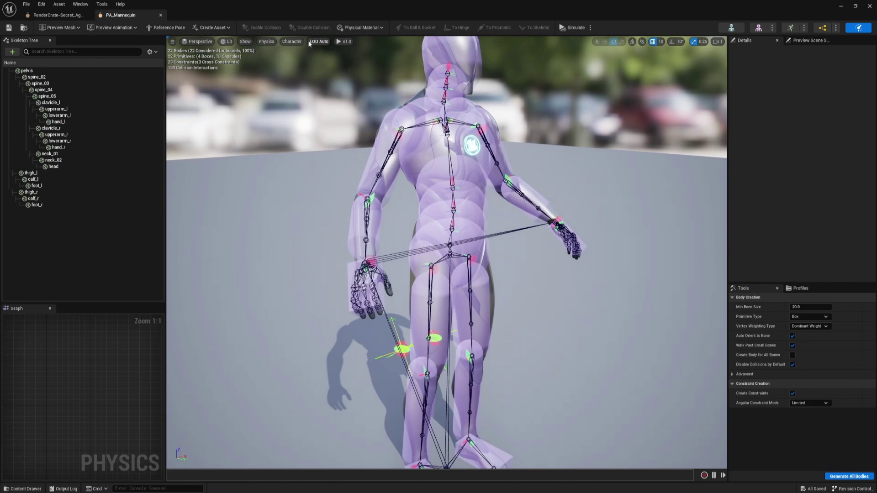
{"action": "left_click", "coordinate": [292, 42]}
{"action": "mouse_move", "coordinate": [312, 81]}
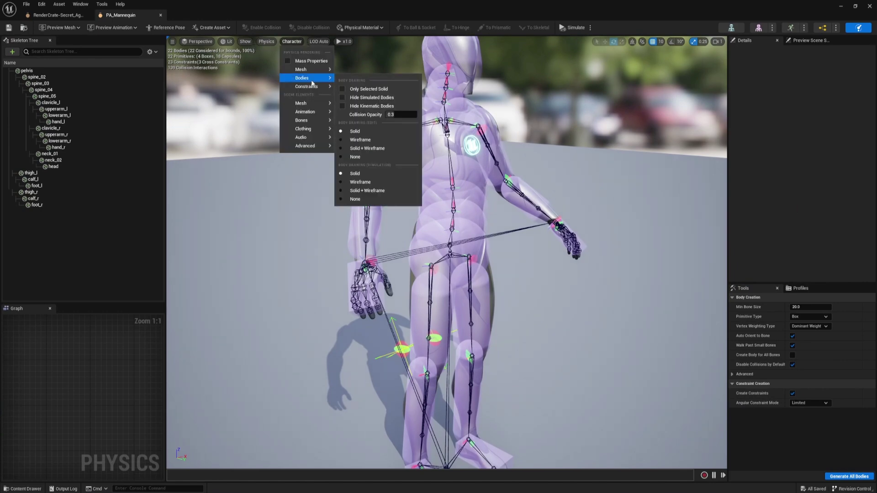
{"action": "left_click", "coordinate": [362, 140]}
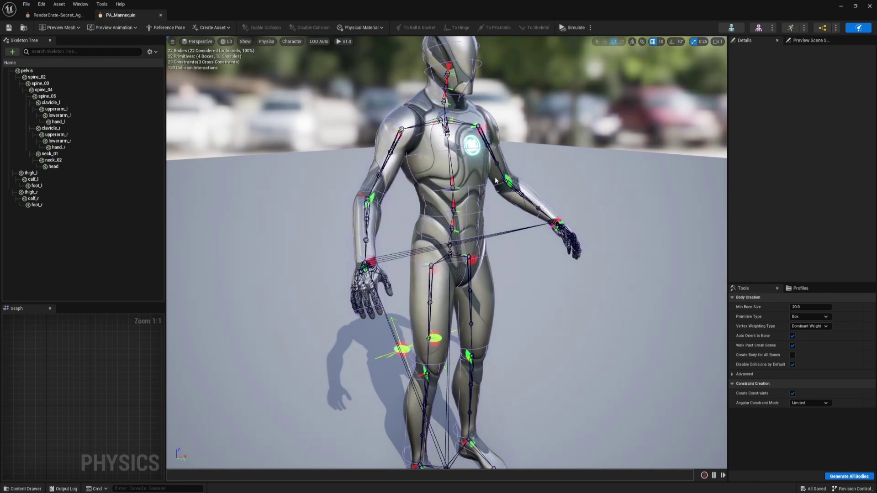
- Examine the calf_l knee constraint and its angular limits on the mannequin from several angles
{"action": "left_click_drag", "start_coordinate": [495, 181], "coordinate": [367, 183], "text": "alt"}
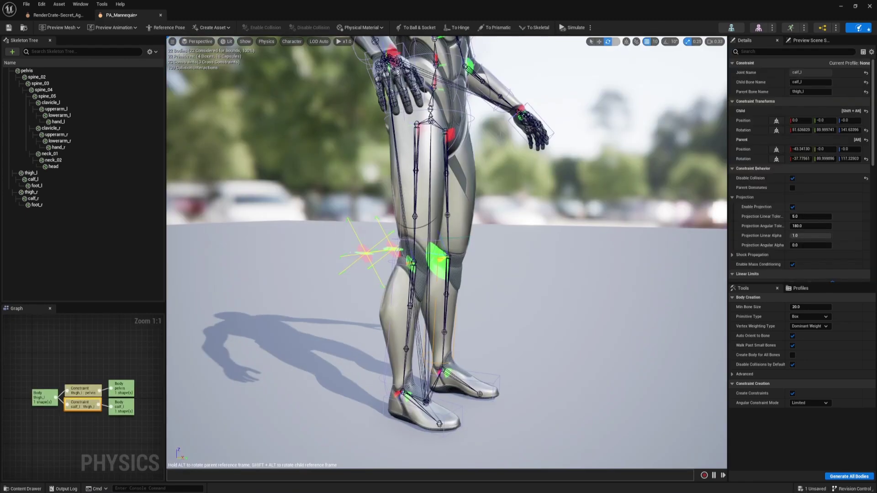
{"action": "scroll", "coordinate": [483, 278], "scroll_direction": "up", "scroll_amount": 5}
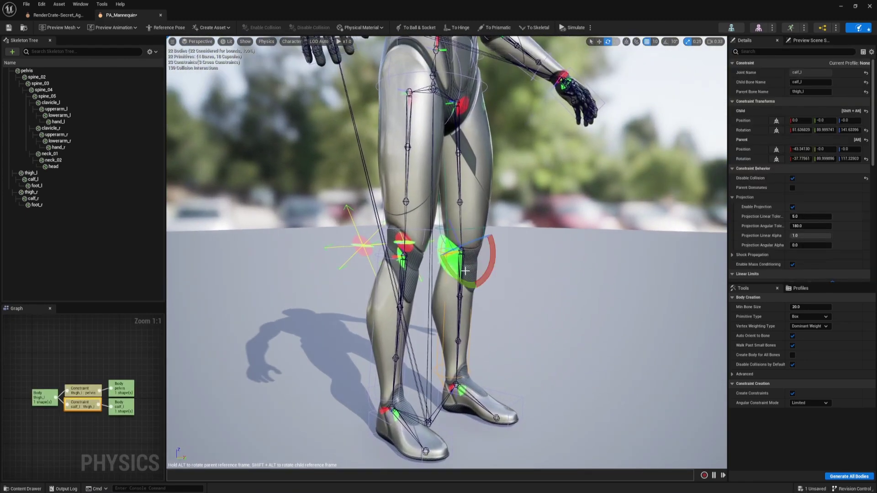
{"action": "key", "text": "f"}
{"action": "left_click_drag", "start_coordinate": [465, 270], "coordinate": [626, 295], "text": "alt"}
{"action": "left_click_drag", "start_coordinate": [438, 269], "coordinate": [411, 267], "text": "alt"}
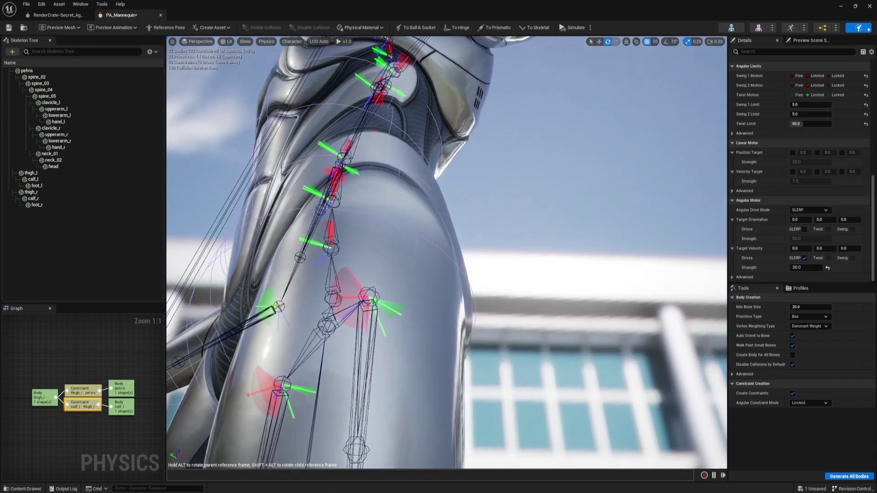
- Examine the mannequin's knee constraint from the side and look through its constraint behavior, limits and motor settings
{"action": "right_click_drag", "start_coordinate": [446, 252], "coordinate": [446, 393]}
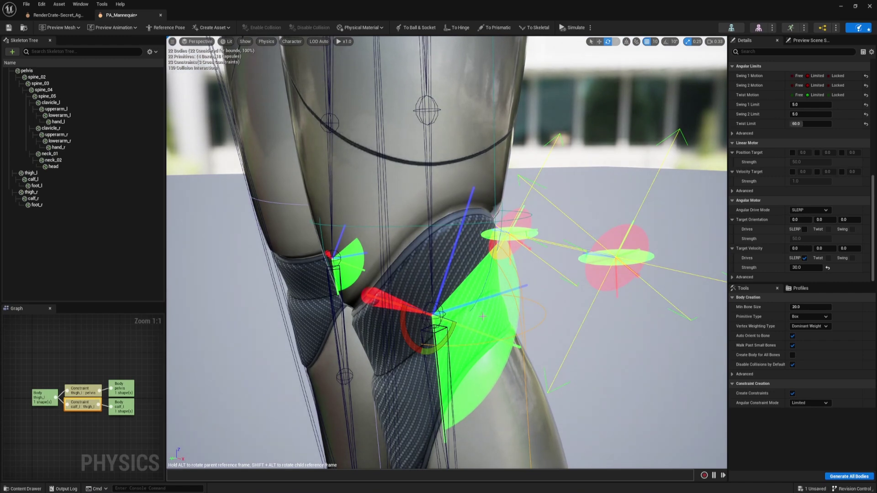
{"action": "scroll", "coordinate": [784, 116], "scroll_direction": "up", "scroll_amount": 8}
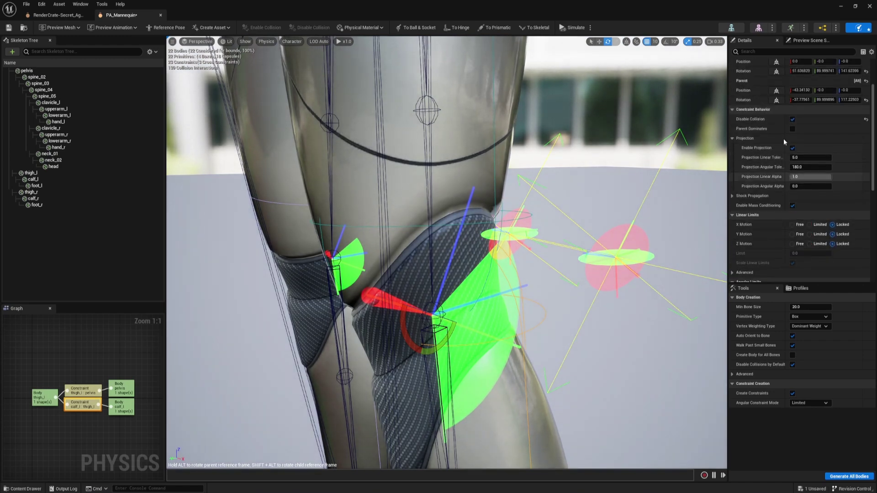
{"action": "scroll", "coordinate": [784, 115], "scroll_direction": "down", "scroll_amount": 8}
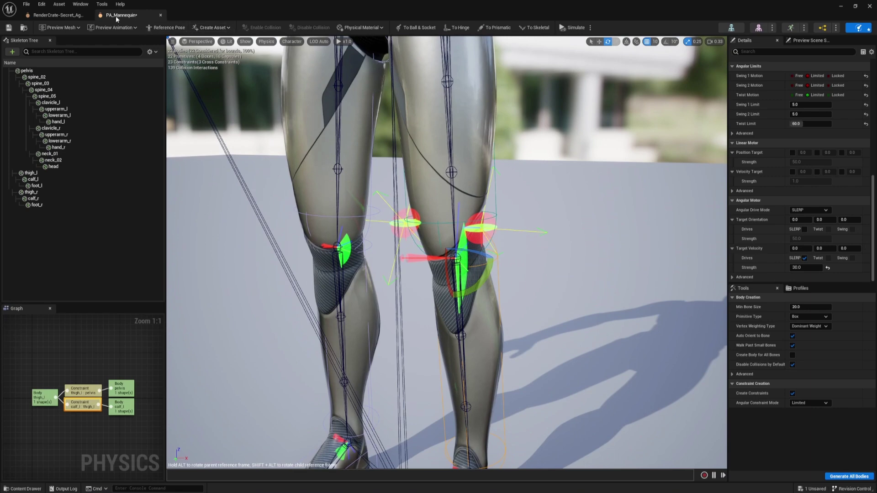
- Switch to the secret agent's physics asset and show its physics bodies as wireframe
{"action": "left_click", "coordinate": [59, 15]}
{"action": "left_click", "coordinate": [291, 41]}
{"action": "mouse_move", "coordinate": [313, 117]}
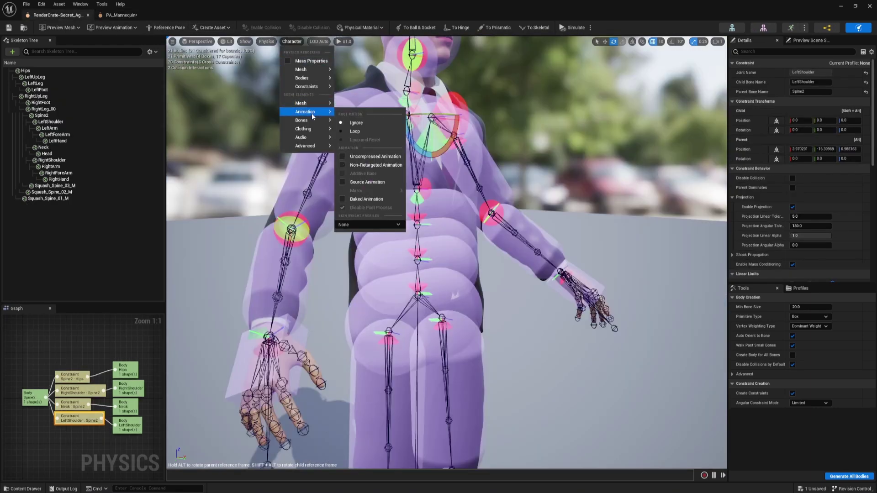
{"action": "mouse_move", "coordinate": [311, 80]}
{"action": "left_click", "coordinate": [378, 143]}
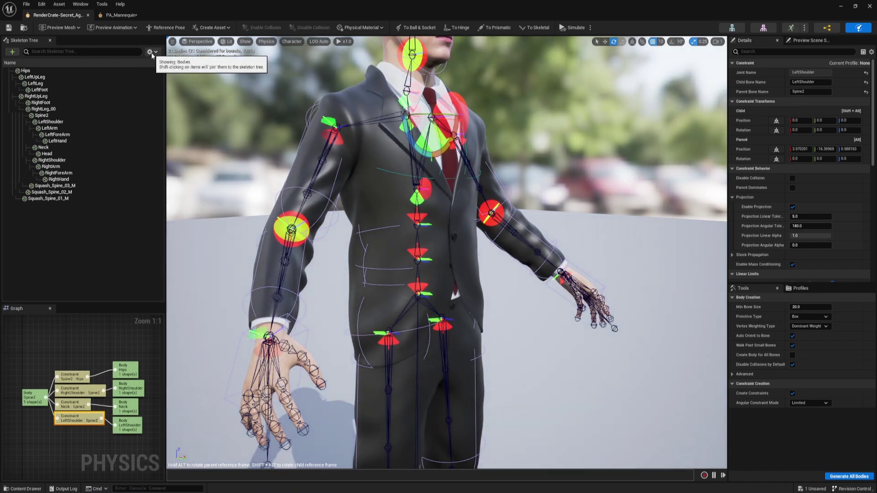
- Filter the agent's skeleton tree to hide bodies and show constraints instead
{"action": "left_click", "coordinate": [151, 52]}
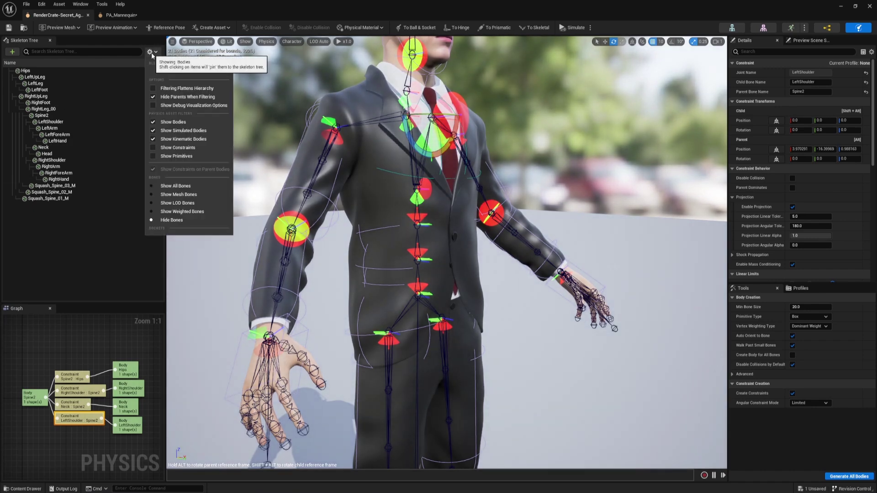
{"action": "left_click", "coordinate": [172, 123]}
{"action": "left_click", "coordinate": [151, 52]}
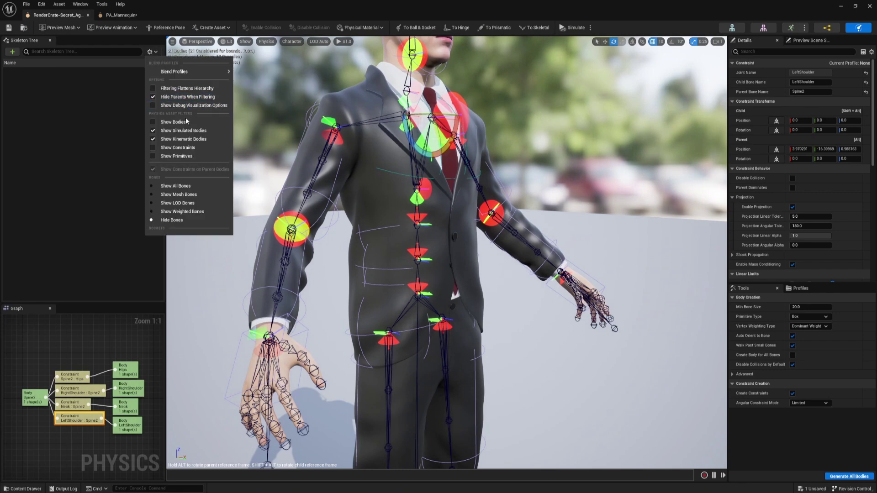
{"action": "left_click", "coordinate": [191, 149]}
- Give all the agent's constraints a SLERP target velocity drive with strength 30 and set their angular swing motion to Limited
{"action": "left_click", "coordinate": [64, 71]}
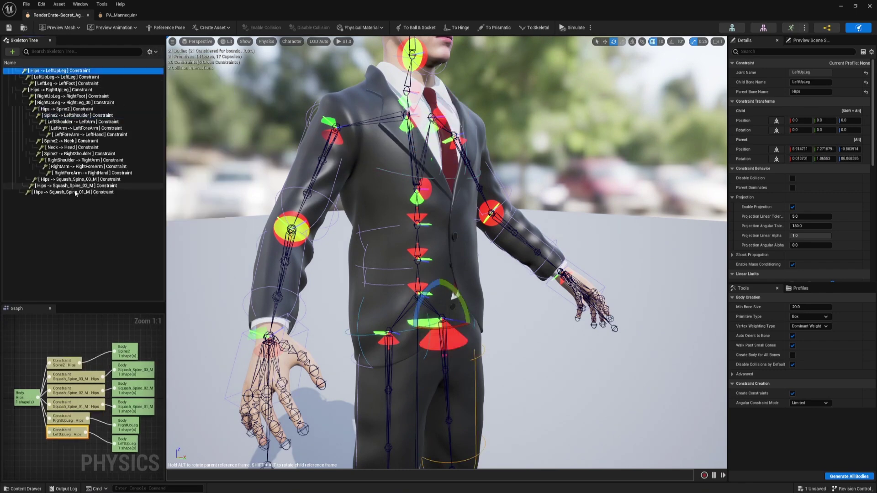
{"action": "left_click", "coordinate": [76, 193], "text": "shift"}
{"action": "scroll", "coordinate": [801, 194], "scroll_direction": "down", "scroll_amount": 5}
{"action": "scroll", "coordinate": [802, 196], "scroll_direction": "down", "scroll_amount": 3}
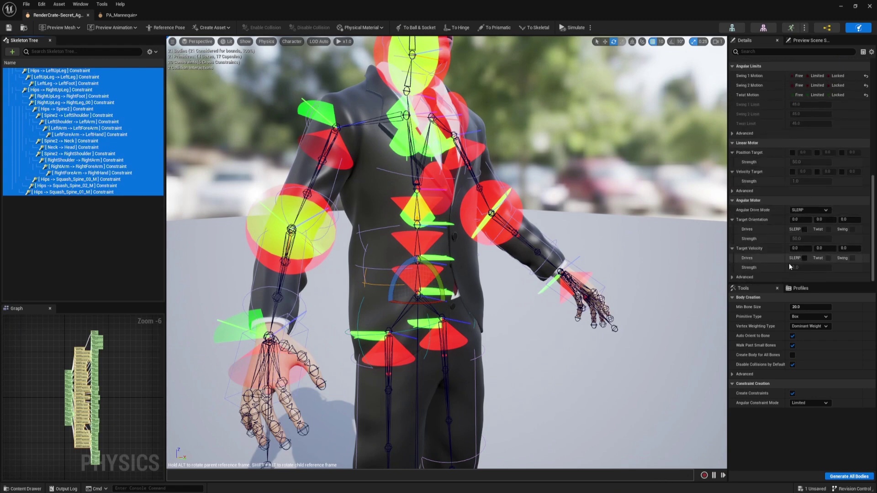
{"action": "left_click", "coordinate": [805, 258]}
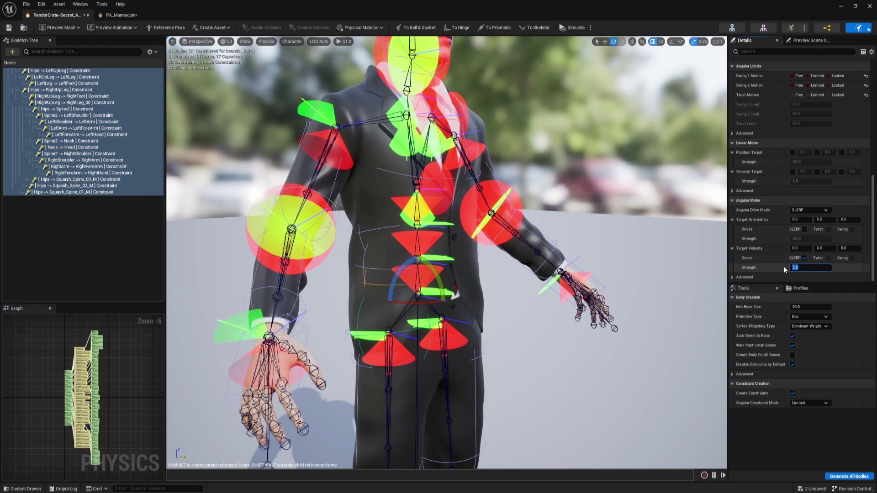
{"action": "type", "text": "30"}
{"action": "key", "text": "Return"}
{"action": "scroll", "coordinate": [785, 270], "scroll_direction": "up", "scroll_amount": 2}
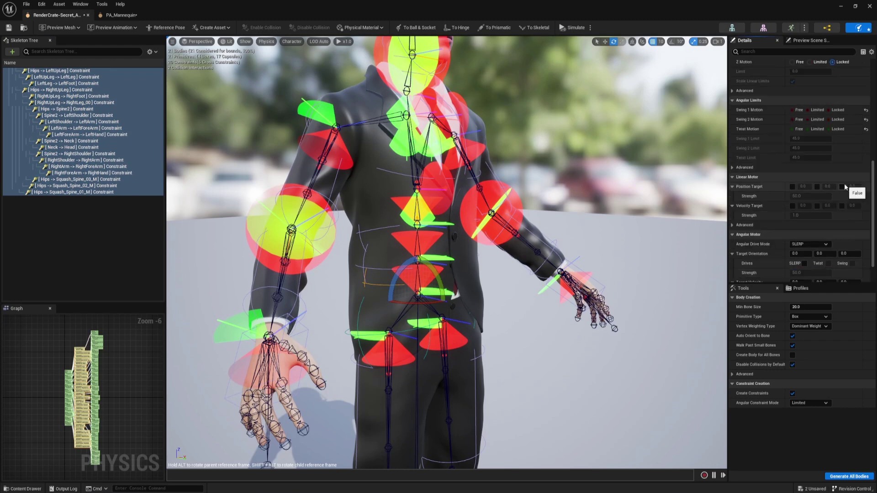
{"action": "left_click", "coordinate": [817, 119]}
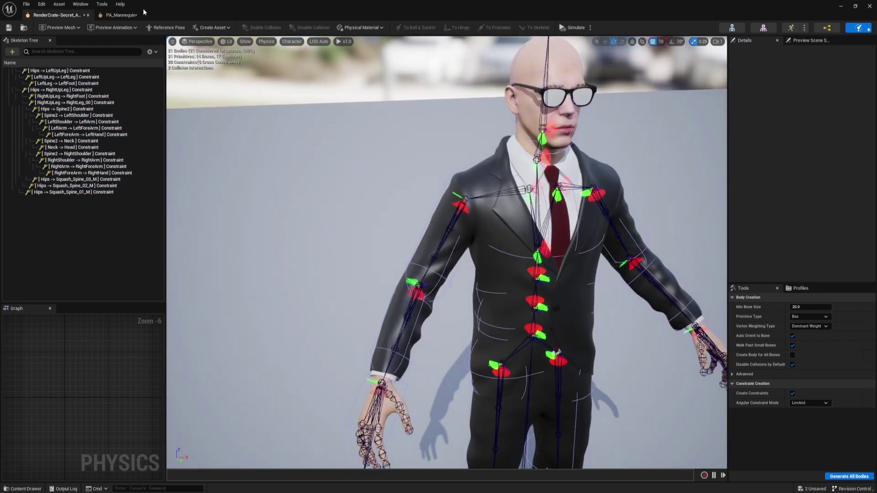
- Return to the PA_Mannequin asset, select its calf_r knee constraint and examine how its axes and limits are oriented
{"action": "left_click", "coordinate": [137, 15]}
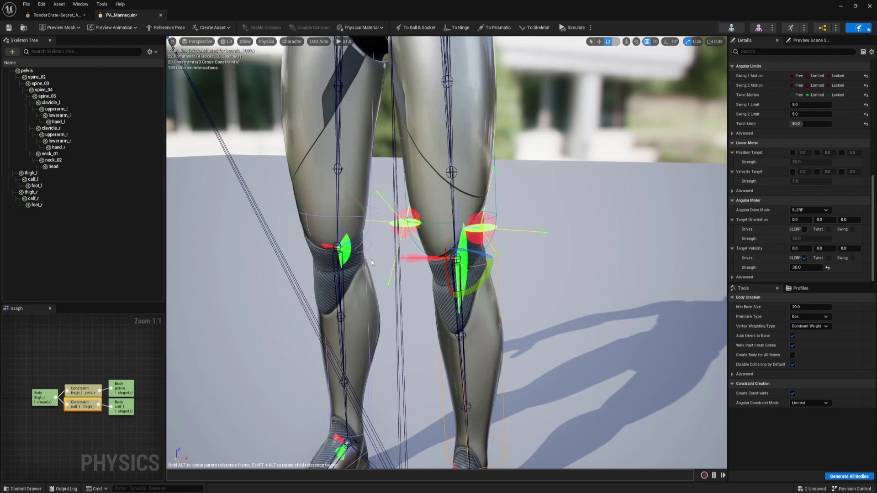
{"action": "left_click", "coordinate": [345, 250]}
{"action": "left_click_drag", "start_coordinate": [388, 220], "coordinate": [326, 267], "text": "alt"}
{"action": "key", "text": "f"}
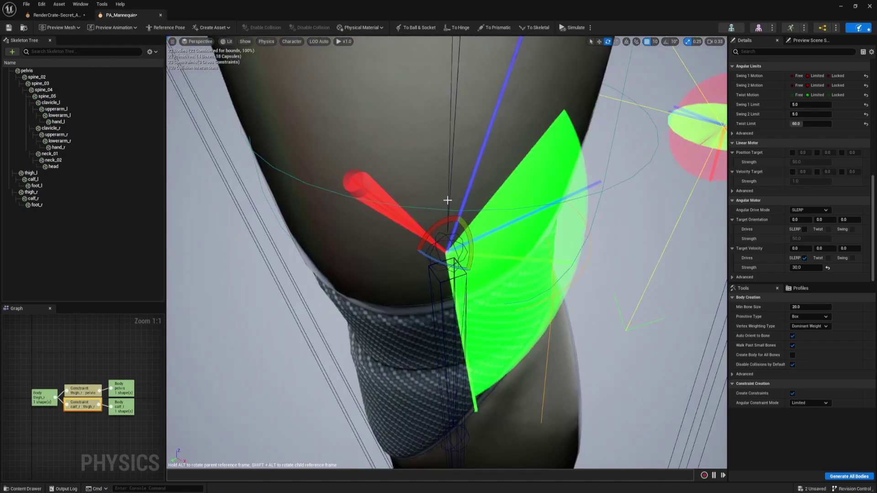
{"action": "left_click_drag", "start_coordinate": [429, 225], "coordinate": [470, 221], "text": "alt"}
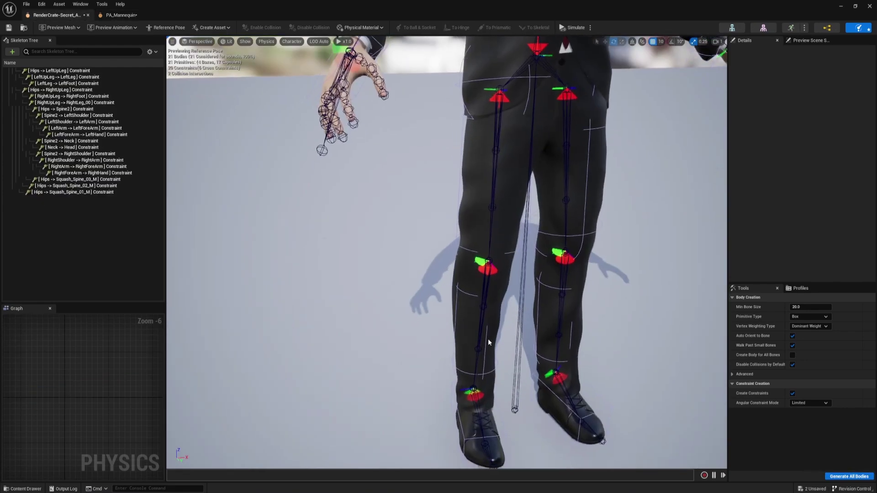
- Focus on the agent's RightUpLeg to RightLeg_00 knee constraint and turn on 10-degree rotation snapping
{"action": "left_click", "coordinate": [481, 312]}
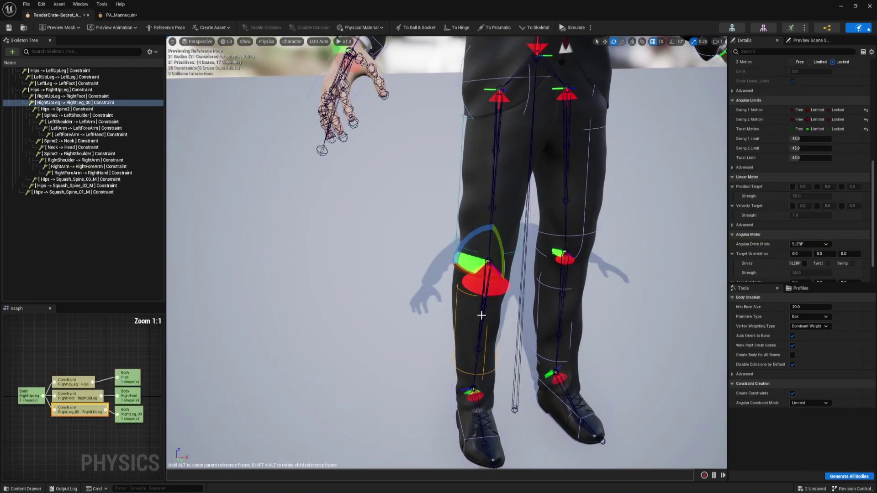
{"action": "key", "text": "f"}
{"action": "left_click", "coordinate": [672, 42]}
- Rotate the agent's right knee constraint to match the orientation of the mannequin's calf_r constraint
{"action": "left_click", "coordinate": [121, 15]}
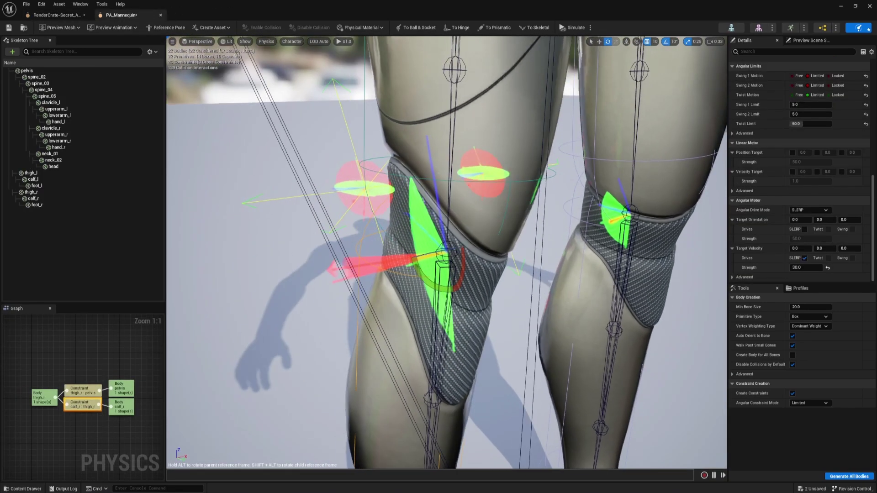
{"action": "left_click_drag", "start_coordinate": [425, 285], "coordinate": [416, 285], "text": "alt"}
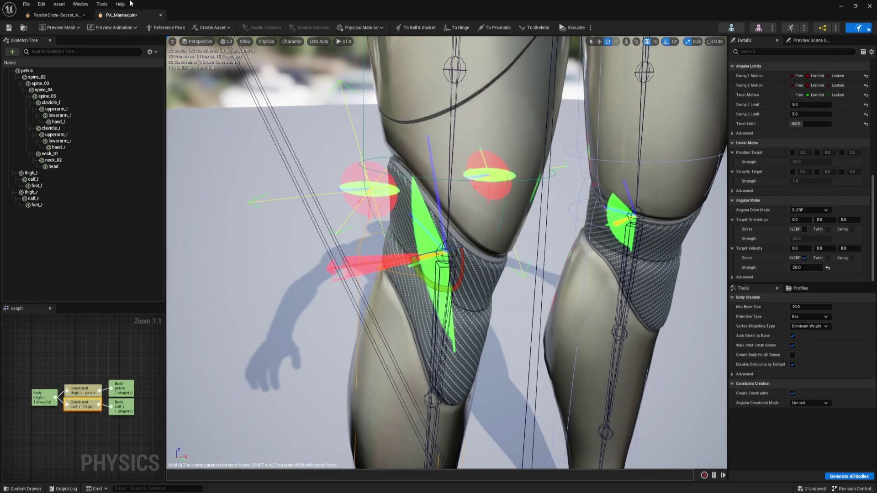
{"action": "left_click", "coordinate": [64, 15]}
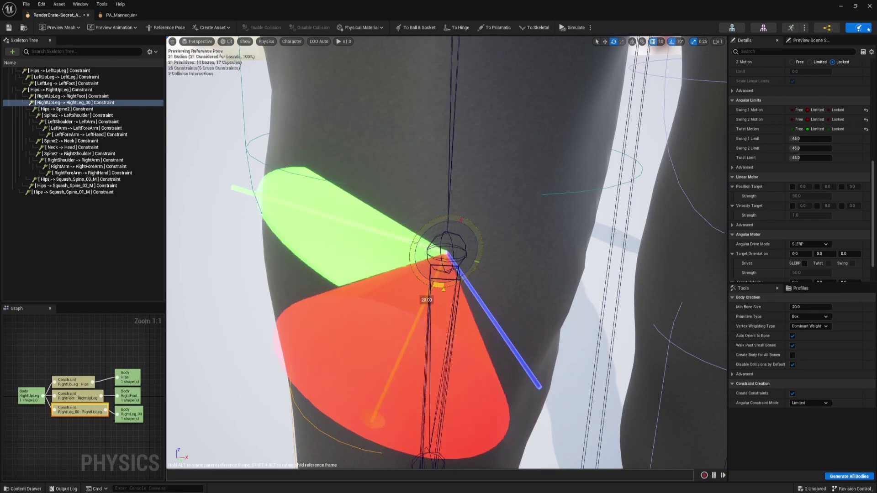
{"action": "left_click_drag", "start_coordinate": [429, 290], "coordinate": [367, 252]}
{"action": "left_click_drag", "start_coordinate": [454, 229], "coordinate": [443, 196]}
{"action": "left_click", "coordinate": [118, 17]}
{"action": "left_click", "coordinate": [64, 15]}
{"action": "left_click_drag", "start_coordinate": [276, 211], "coordinate": [414, 258], "text": "alt"}
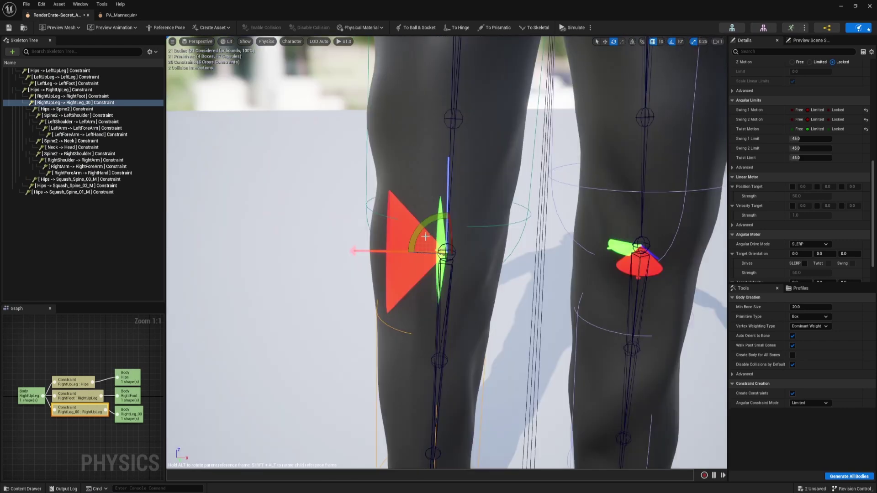
- Copy the mannequin's knee limits to the agent's right knee constraint: Swing 1 and Swing 2 limits 5, Twist Limit 60
{"action": "left_click", "coordinate": [121, 15]}
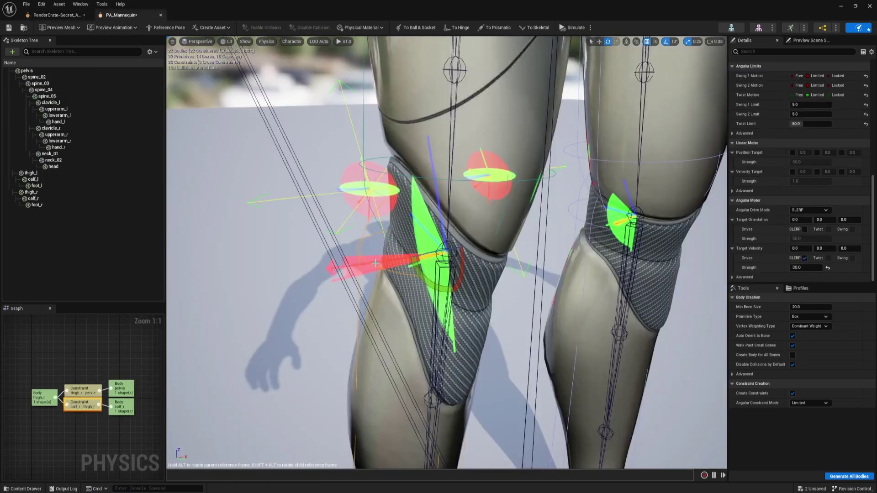
{"action": "scroll", "coordinate": [794, 120], "scroll_direction": "up", "scroll_amount": 1}
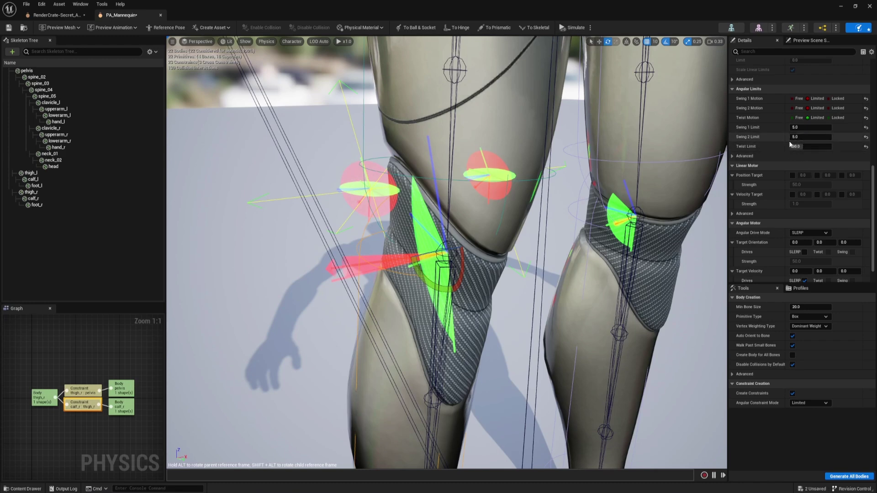
{"action": "left_click", "coordinate": [805, 138]}
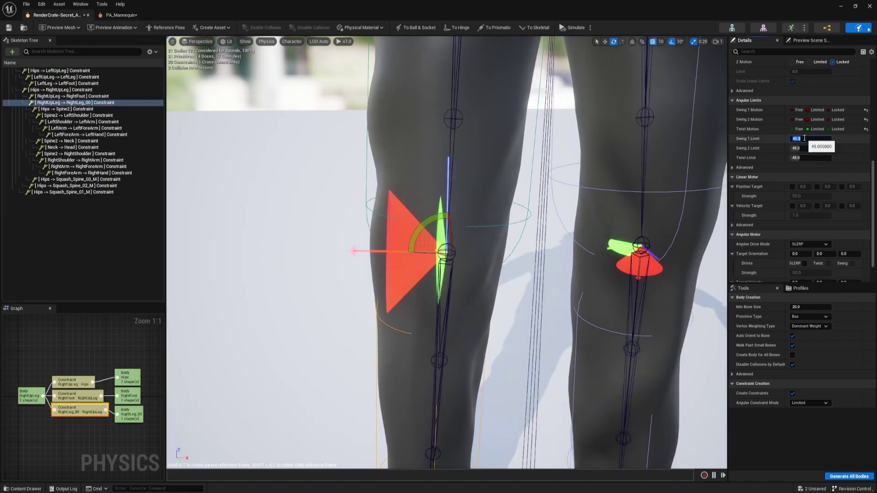
{"action": "type", "text": "5"}
{"action": "key", "text": "Tab"}
{"action": "key", "text": "Tab"}
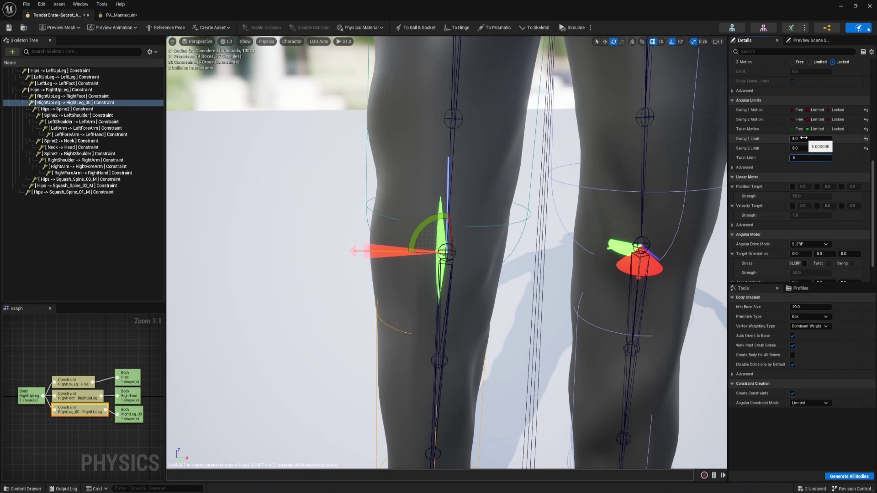
{"action": "key", "text": "Return"}
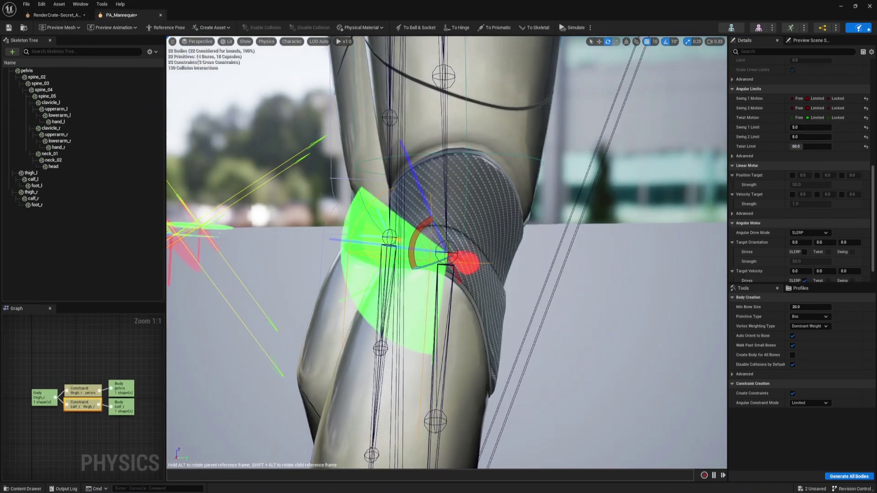
- Rotate the agent's right knee twist range to match the bending range of the mannequin's knee
{"action": "left_click_drag", "start_coordinate": [368, 260], "coordinate": [320, 288], "text": "alt"}
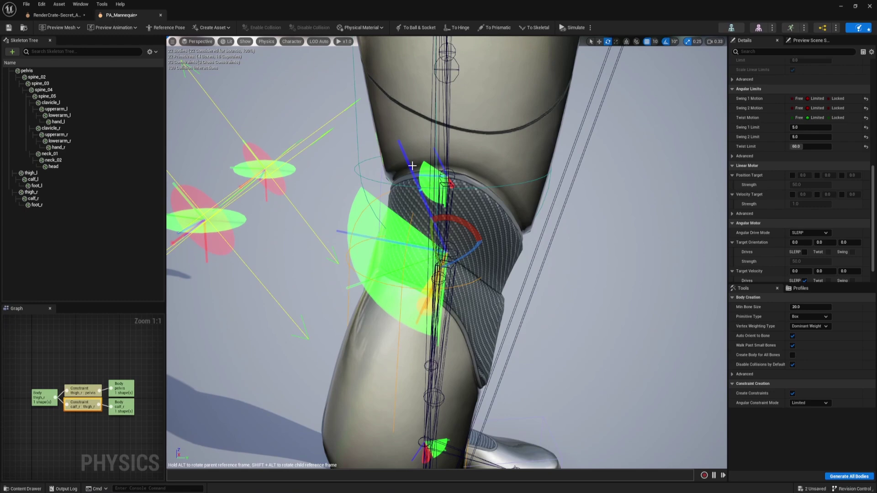
{"action": "left_click_drag", "start_coordinate": [378, 311], "coordinate": [429, 338], "text": "alt"}
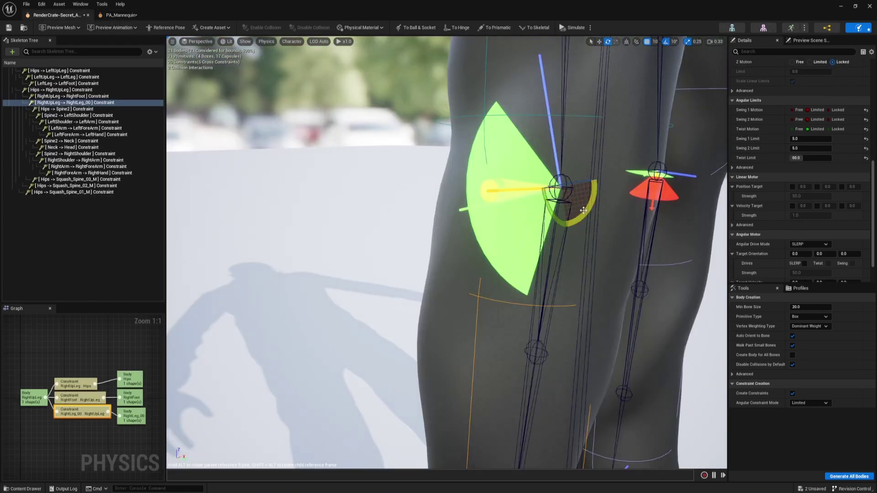
{"action": "left_click_drag", "start_coordinate": [583, 205], "coordinate": [526, 182]}
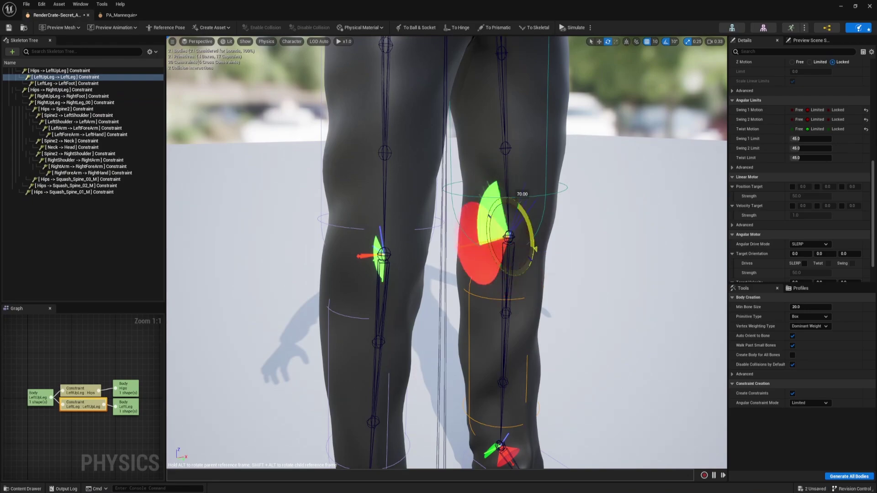
- Open the Swing 1 Limit of the agent's LeftUpLeg to LeftLeg knee constraint for editing
{"action": "left_click", "coordinate": [799, 138]}
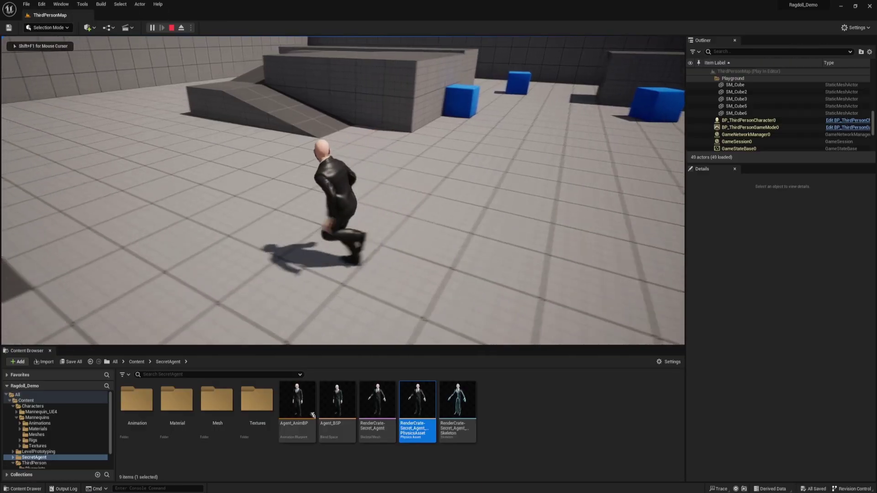
- Play-test the ragdoll in ThirdPersonMap twice, running the agent forward and making him collapse each time
{"action": "key", "text": "w"}
{"action": "key", "text": "space"}
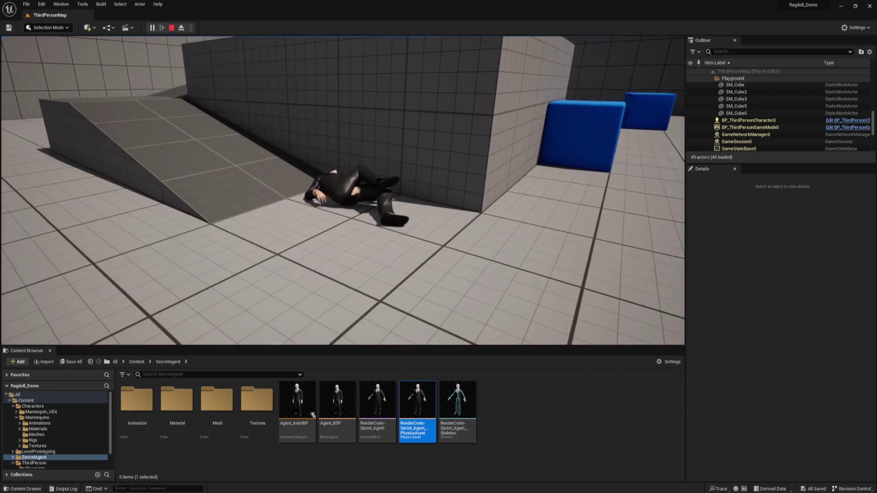
{"action": "key", "text": "Escape"}
{"action": "left_click", "coordinate": [151, 28]}
{"action": "key", "text": "w"}
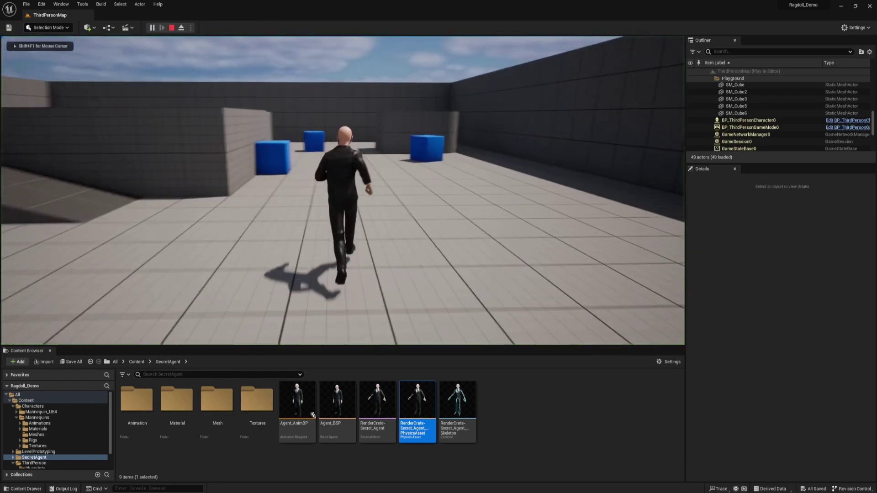
{"action": "key", "text": "space"}
{"action": "key", "text": "Escape"}
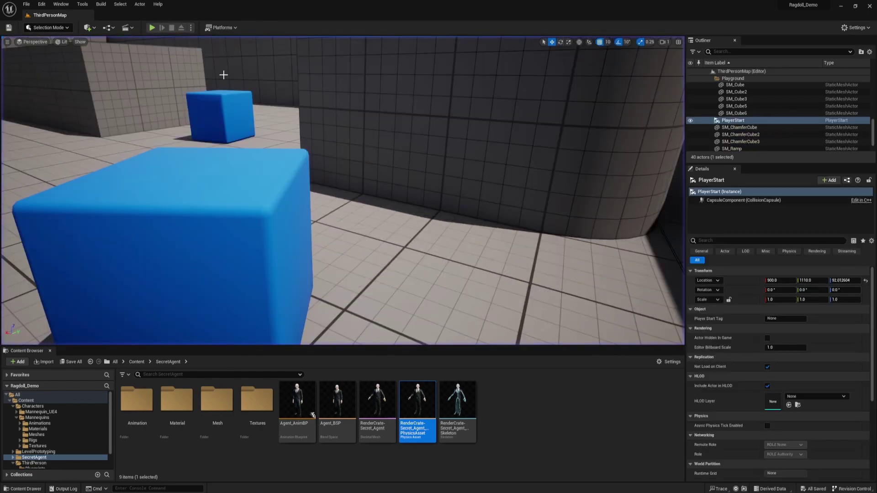
- Start another play session and run the agent up the ramp to test the ragdoll from a height
{"action": "left_click", "coordinate": [152, 28]}
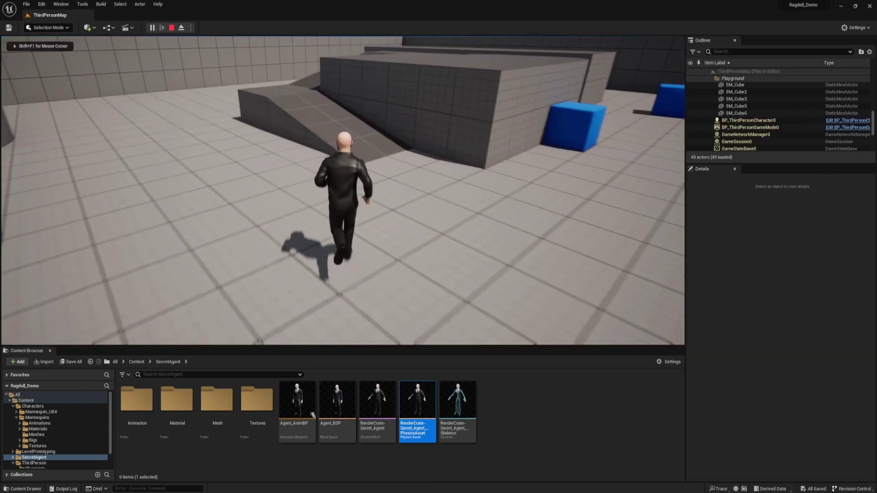
{"action": "key", "text": "w"}
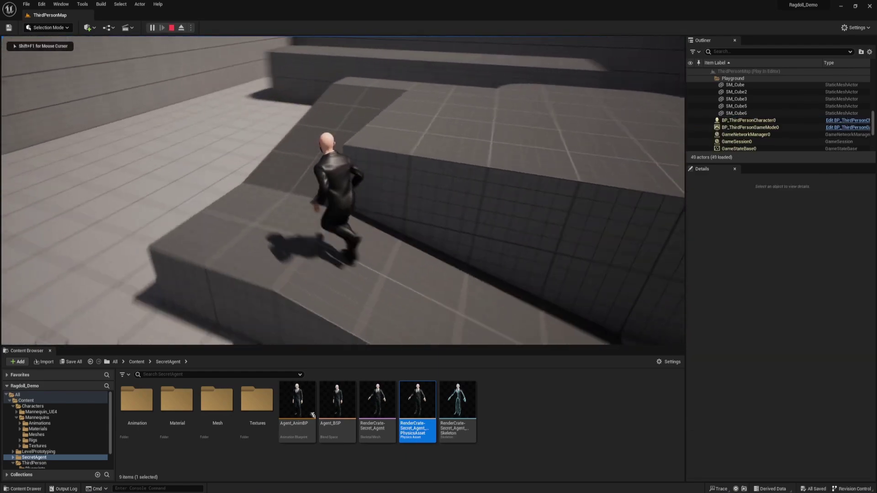
{"action": "key", "text": "w"}
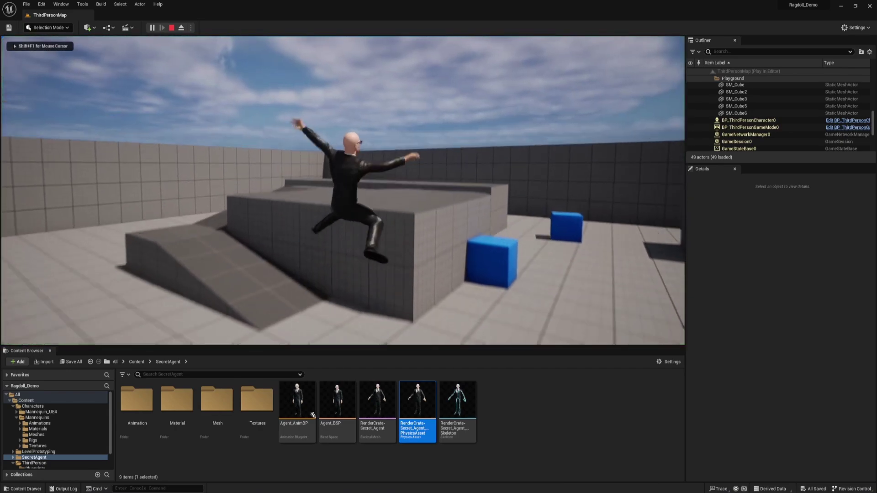
- End the current play session and play-test the agent's ragdoll again in ThirdPersonMap, restarting play after the trial
{"action": "key", "text": "Escape"}
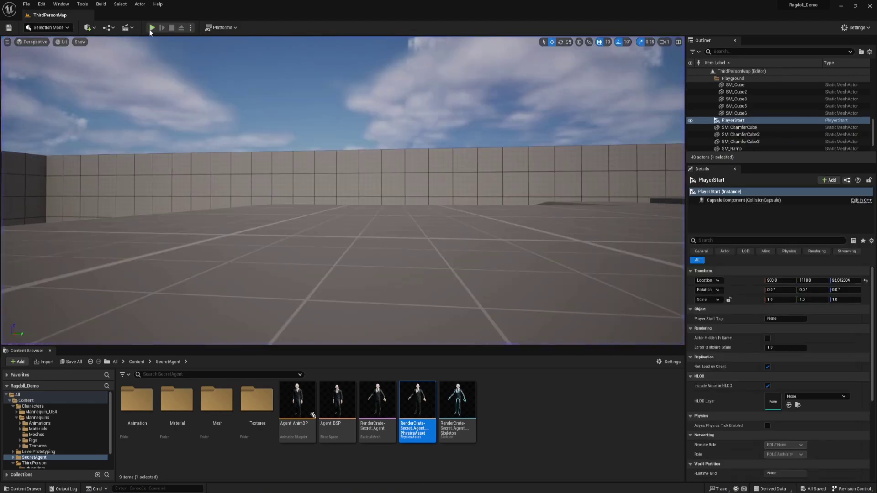
{"action": "left_click", "coordinate": [152, 28]}
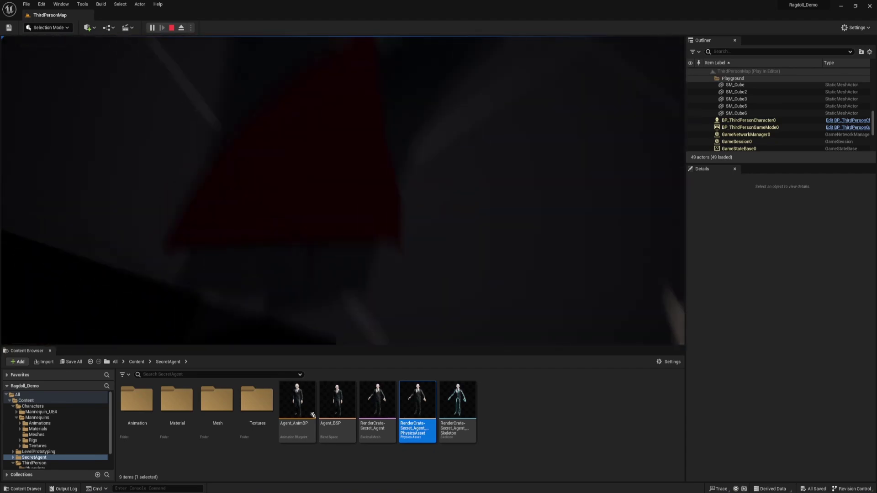
{"action": "key", "text": "Escape"}
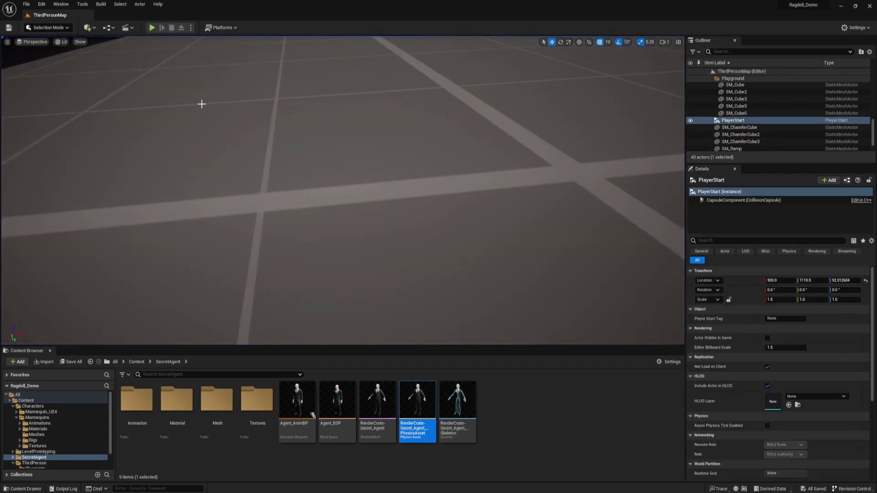
{"action": "key", "text": "alt+p"}
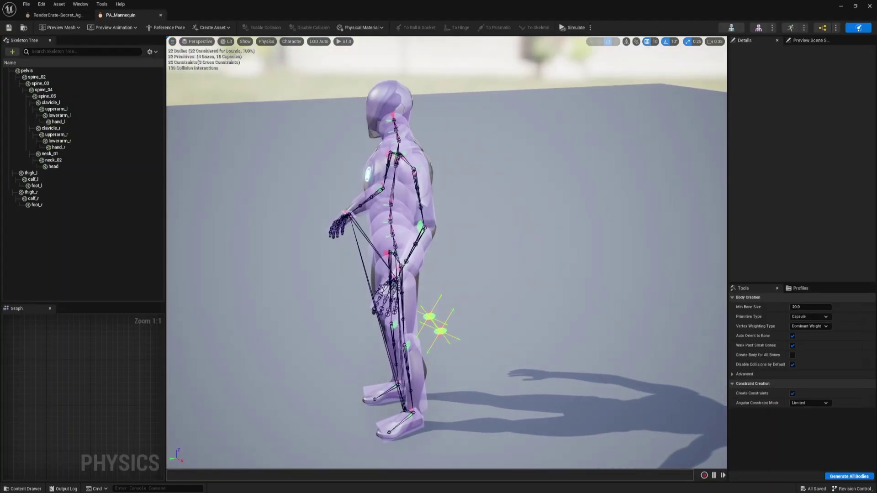
- Examine the mannequin's cross constraint between calf_l and pelvis, located behind the knees
{"action": "scroll", "coordinate": [446, 253], "scroll_direction": "up", "scroll_amount": 2}
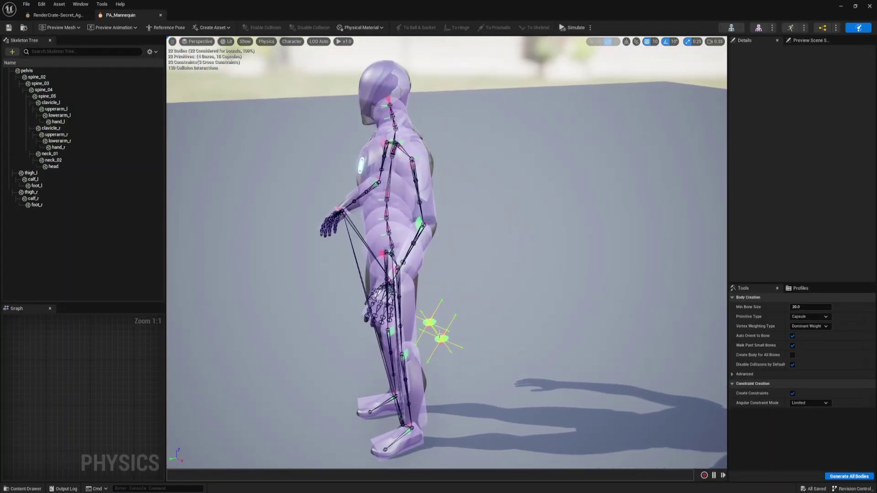
{"action": "left_click", "coordinate": [440, 337]}
{"action": "key", "text": "f"}
{"action": "left_click_drag", "start_coordinate": [440, 336], "coordinate": [397, 306], "text": "alt"}
{"action": "scroll", "coordinate": [533, 261], "scroll_direction": "down", "scroll_amount": 6}
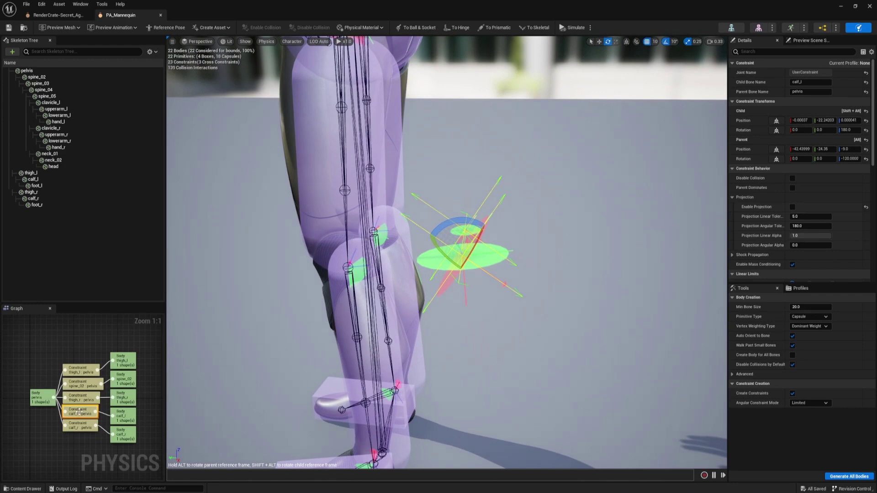
- Select the mannequin's pelvis and calf_l bodies together and examine which body parts the cross constraint joins
{"action": "left_click", "coordinate": [41, 394]}
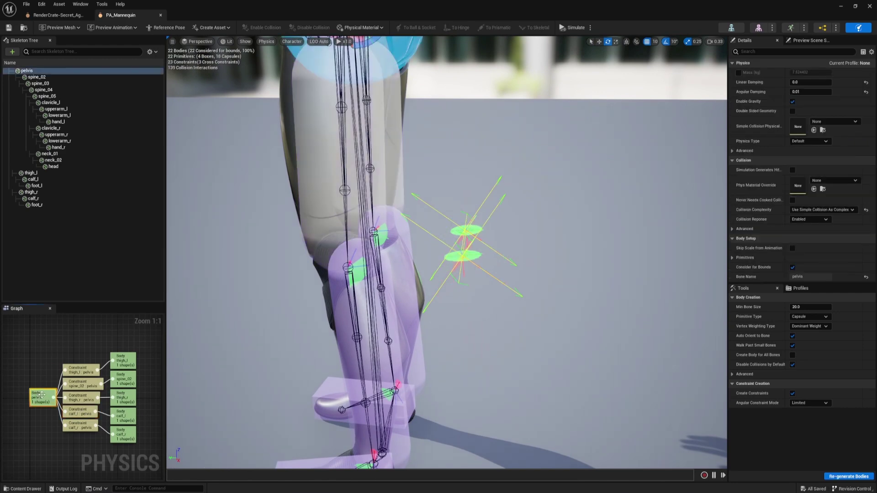
{"action": "left_click", "coordinate": [124, 411], "text": "ctrl"}
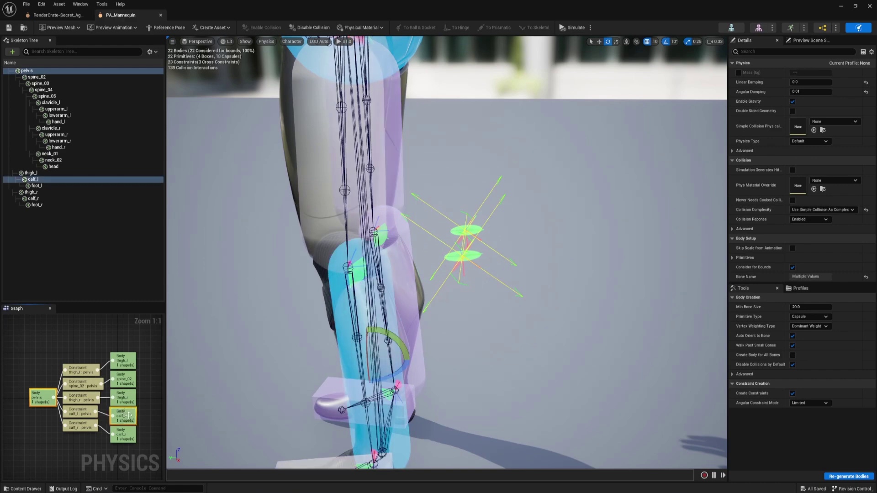
{"action": "middle_click_drag", "start_coordinate": [395, 145], "coordinate": [381, 82]}
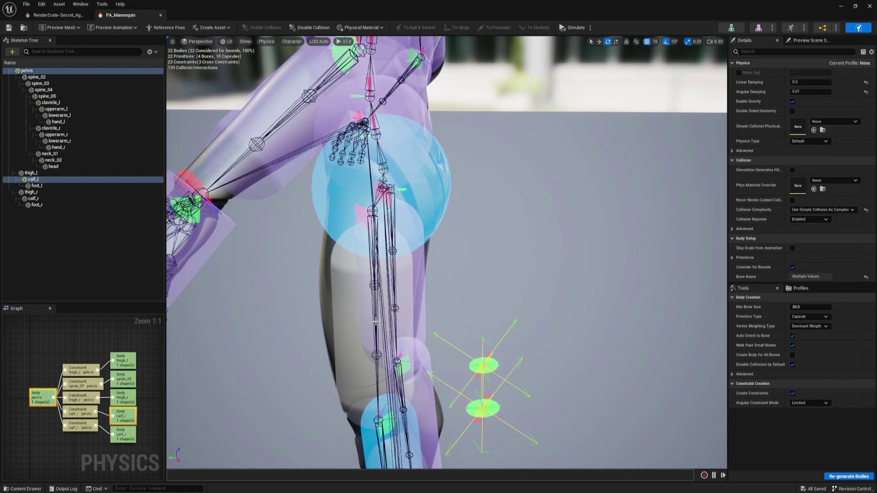
{"action": "middle_click_drag", "start_coordinate": [400, 428], "coordinate": [344, 286]}
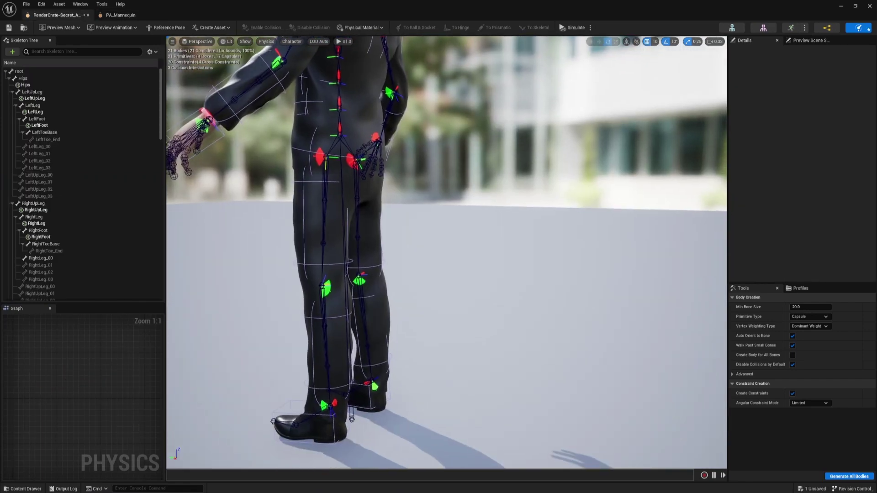
- Constrain the agent's Hips and RightLeg bodies to each other and move the new constraint behind the right lower leg
{"action": "right_click_drag", "start_coordinate": [256, 206], "coordinate": [232, 204]}
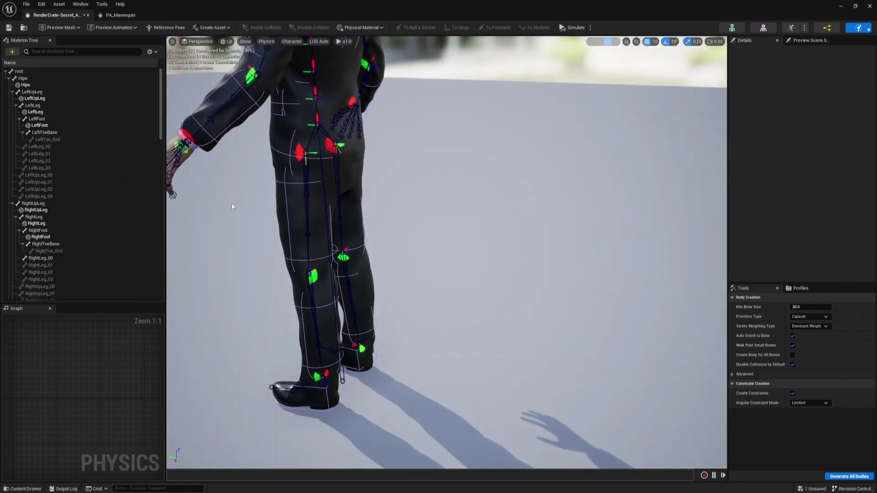
{"action": "left_click", "coordinate": [38, 85]}
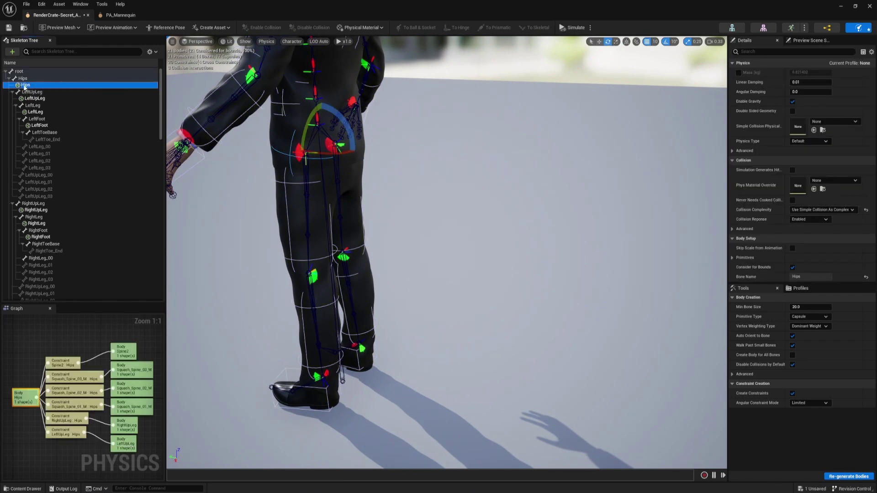
{"action": "left_click", "coordinate": [23, 79]}
{"action": "left_click", "coordinate": [25, 86]}
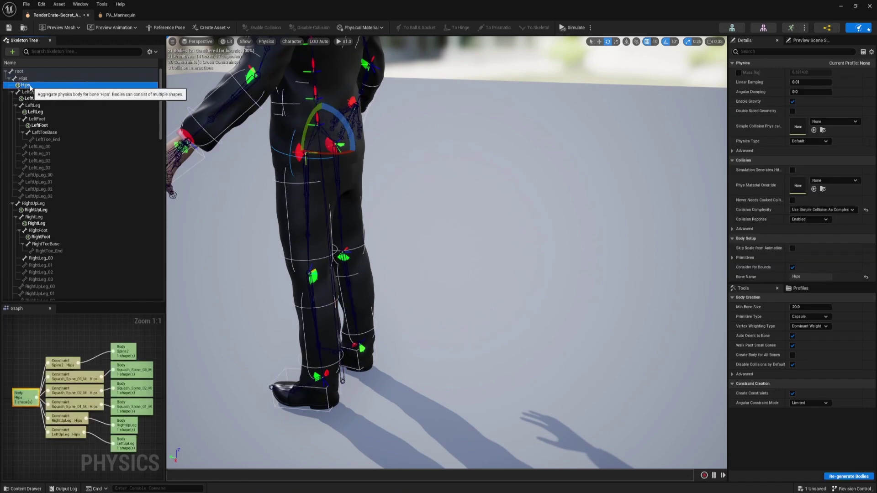
{"action": "left_click", "coordinate": [34, 223], "text": "ctrl"}
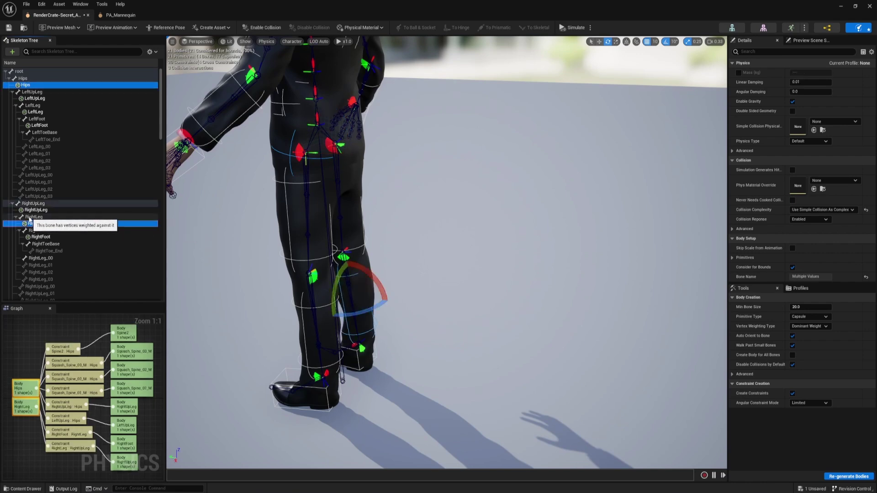
{"action": "right_click", "coordinate": [38, 226]}
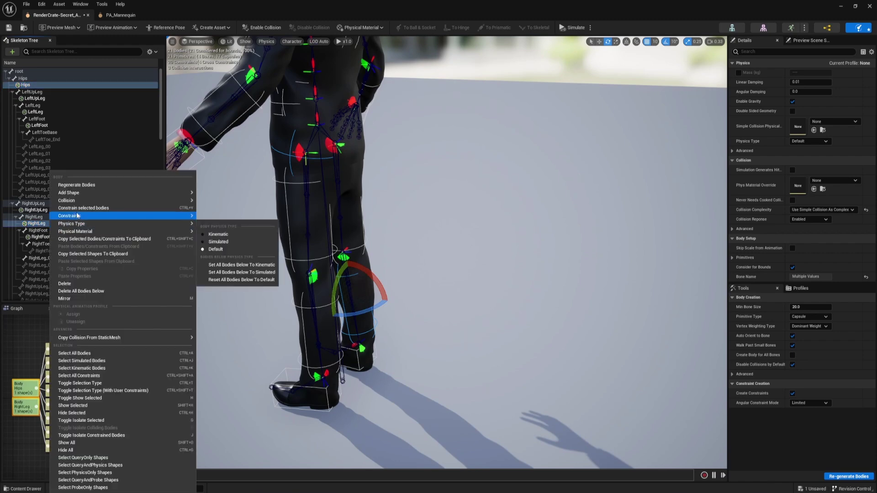
{"action": "left_click", "coordinate": [81, 208]}
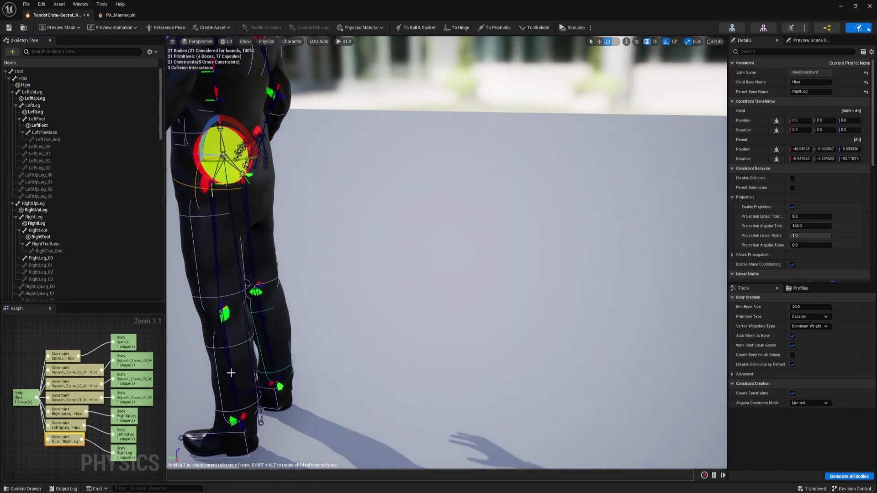
{"action": "key", "text": "w"}
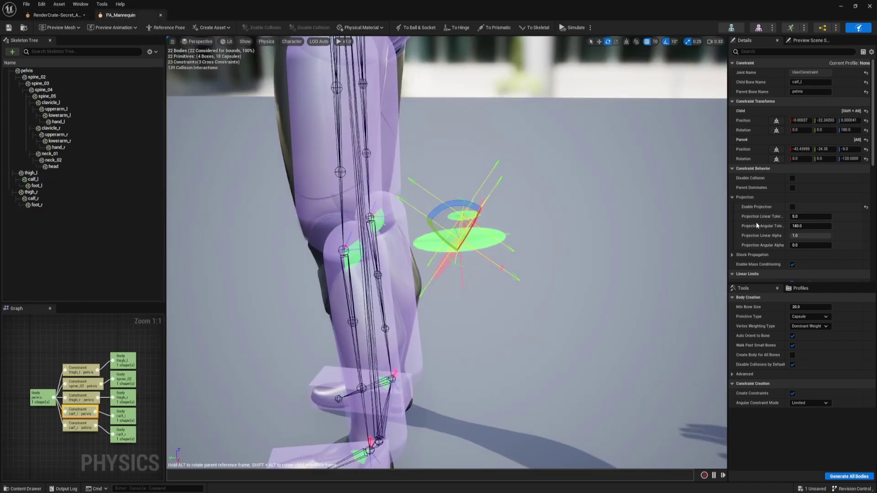
- Check the angular limits of the mannequin's calf_l to pelvis constraint
{"action": "scroll", "coordinate": [780, 169], "scroll_direction": "down", "scroll_amount": 10}
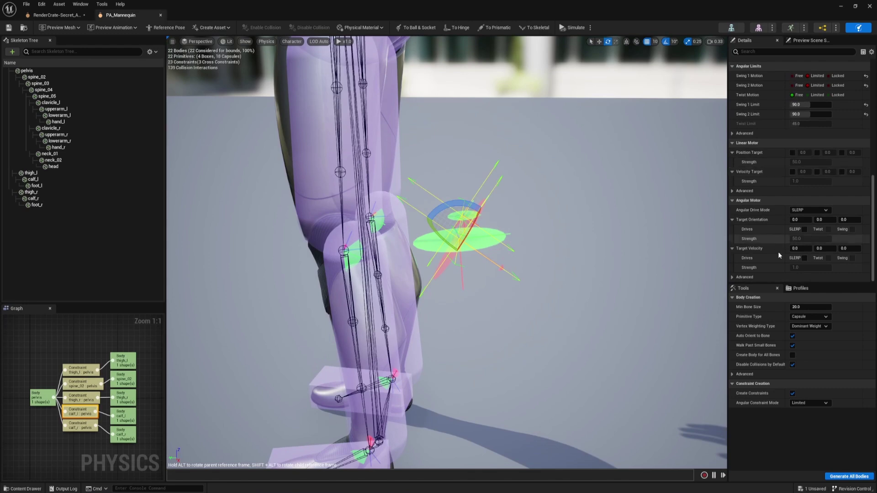
{"action": "scroll", "coordinate": [790, 259], "scroll_direction": "up", "scroll_amount": 3}
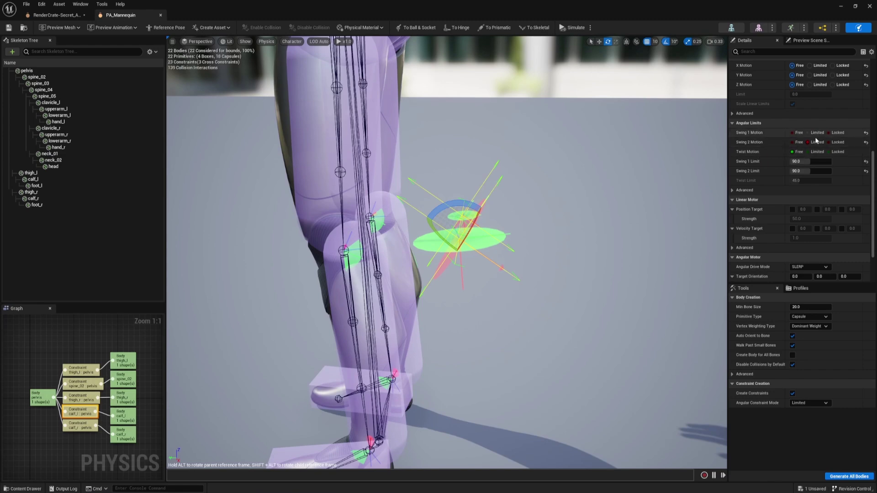
{"action": "mouse_move", "coordinate": [800, 169]}
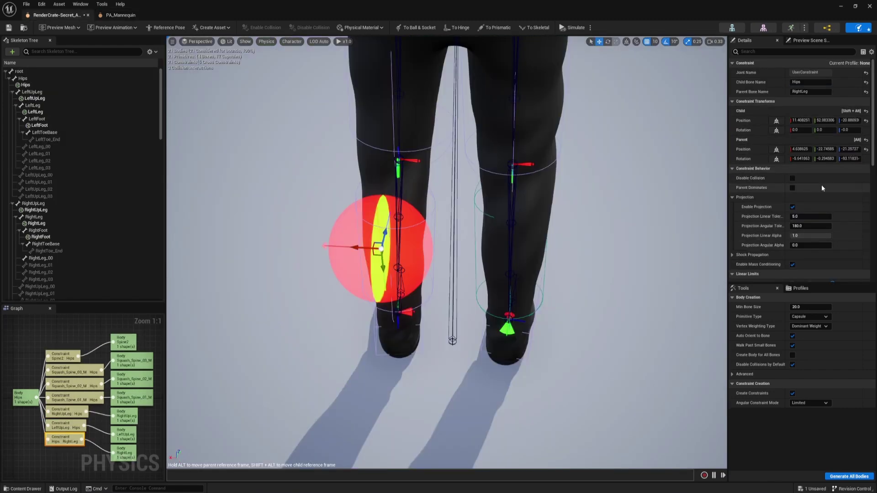
- Set Swing 1 and Swing 2 Motion of the agent's Hips to RightLeg constraint to Limited, with both limits at 90
{"action": "scroll", "coordinate": [822, 184], "scroll_direction": "down", "scroll_amount": 5}
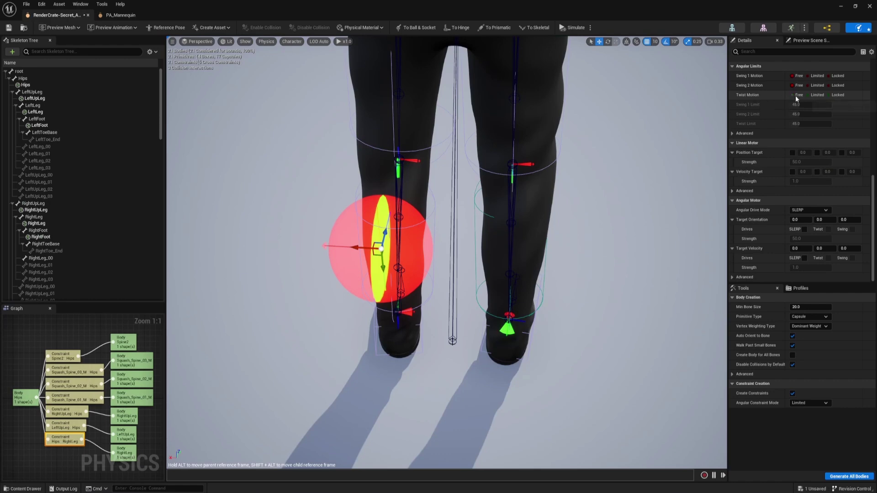
{"action": "left_click", "coordinate": [817, 86]}
{"action": "left_click", "coordinate": [814, 76]}
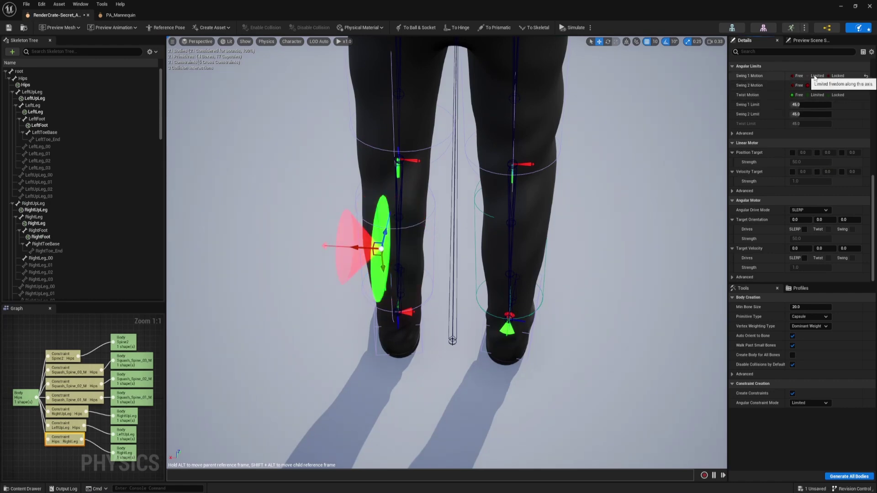
{"action": "type", "text": "90"}
{"action": "key", "text": "Tab"}
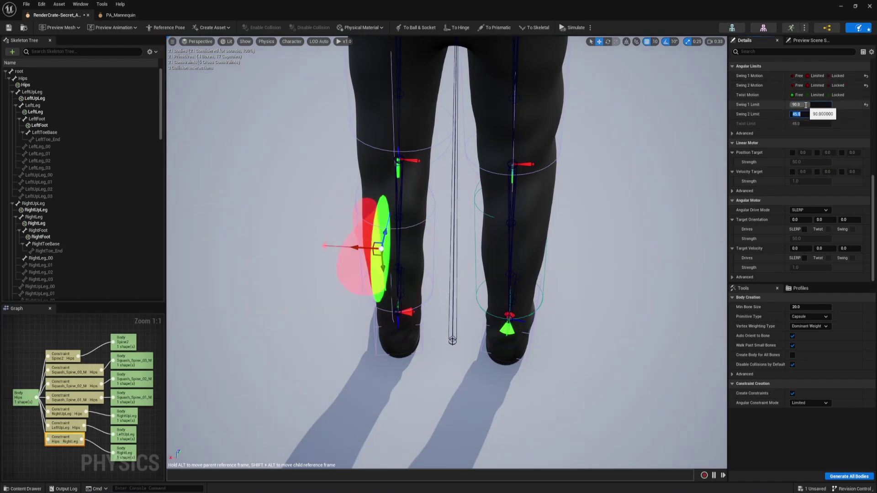
{"action": "key", "text": "Return"}
- Rotate the agent's Hips to RightLeg constraint to match the orientation of the mannequin's calf_l to pelvis constraint
{"action": "left_click_drag", "start_coordinate": [457, 214], "coordinate": [489, 215], "text": "alt"}
{"action": "left_click", "coordinate": [118, 15]}
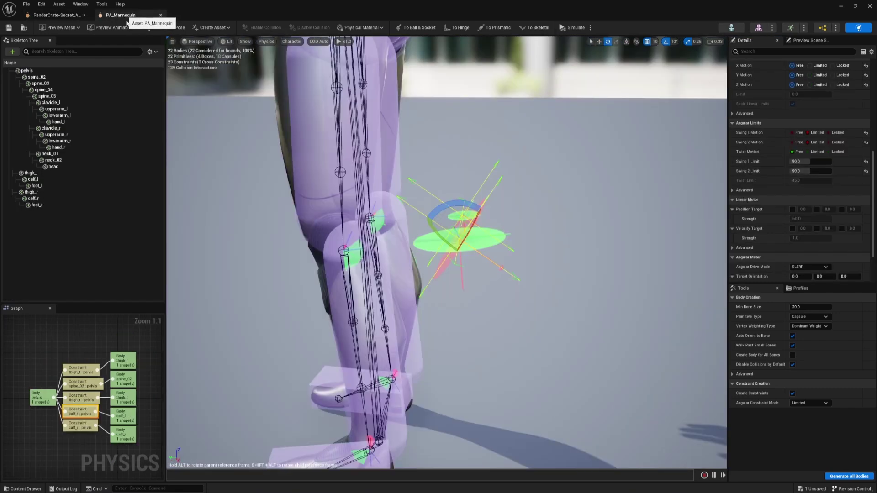
{"action": "left_click", "coordinate": [57, 15]}
{"action": "left_click_drag", "start_coordinate": [413, 240], "coordinate": [329, 348]}
{"action": "key", "text": "ctrl+z"}
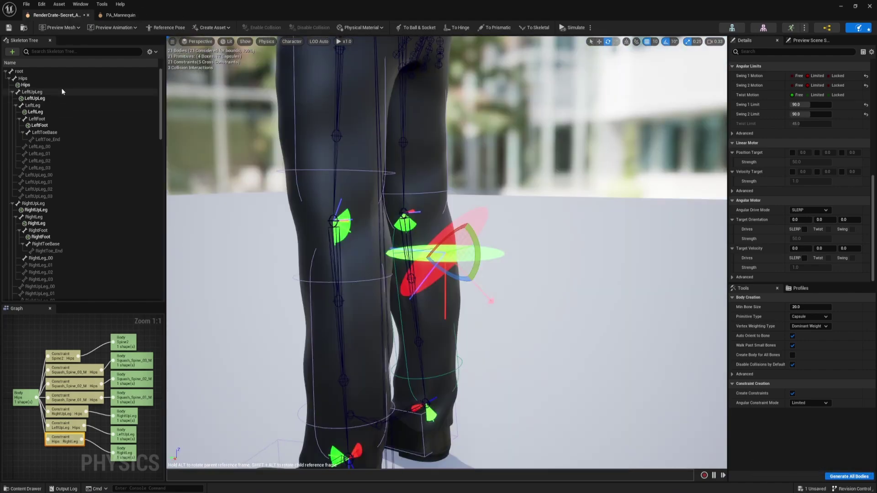
- Constrain the agent's Hips and LeftLeg bodies to each other
{"action": "left_click", "coordinate": [50, 86]}
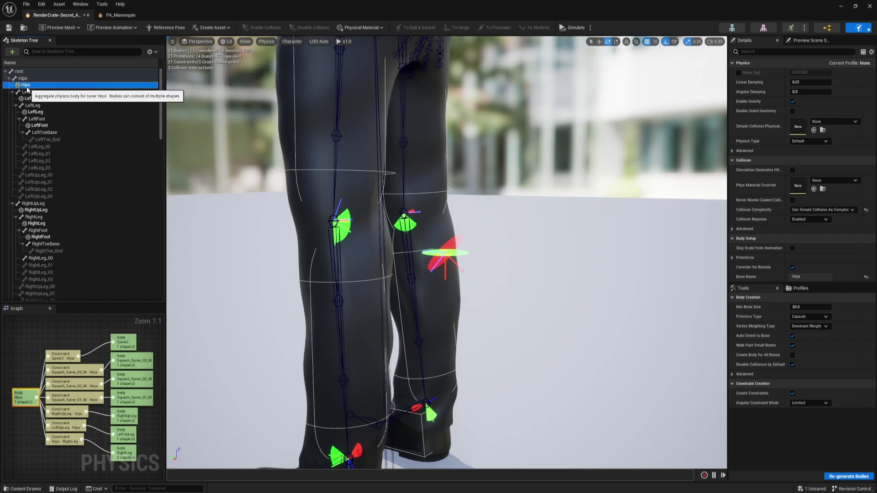
{"action": "scroll", "coordinate": [79, 192], "scroll_direction": "down", "scroll_amount": 5}
{"action": "scroll", "coordinate": [79, 189], "scroll_direction": "up", "scroll_amount": 5}
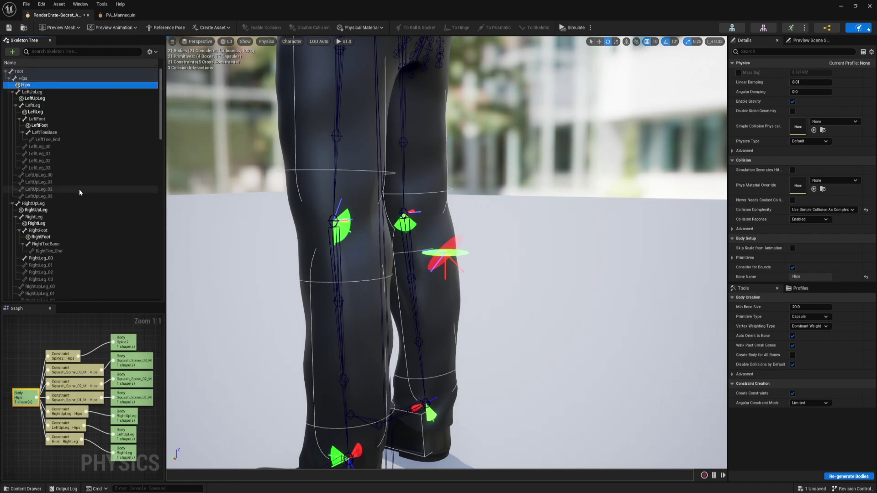
{"action": "left_click", "coordinate": [46, 112], "text": "ctrl"}
{"action": "right_click", "coordinate": [52, 114]}
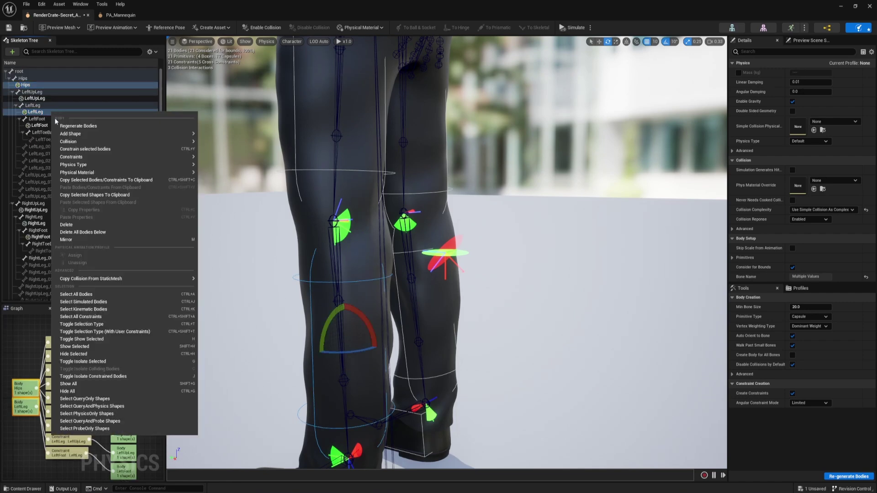
{"action": "left_click", "coordinate": [76, 147]}
- Move the Hips to LeftLeg constraint down behind the left knee, level with the one on the right leg
{"action": "scroll", "coordinate": [436, 118], "scroll_direction": "down", "scroll_amount": 4}
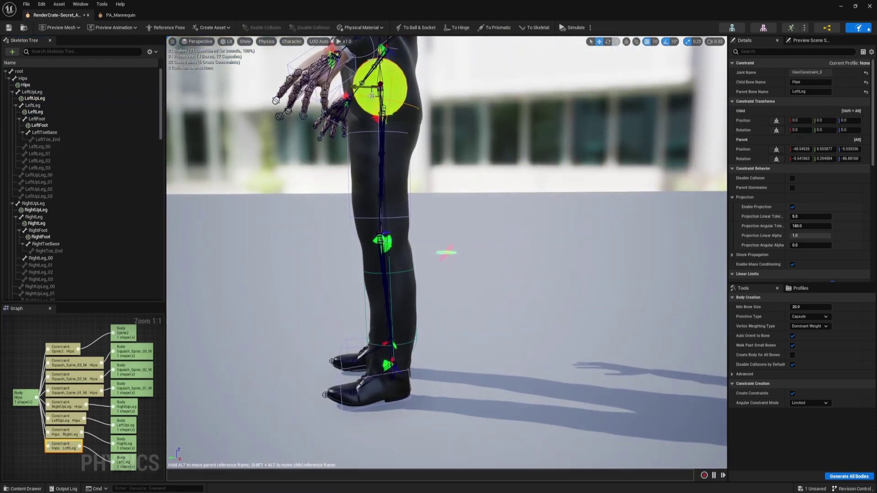
{"action": "left_click_drag", "start_coordinate": [381, 88], "coordinate": [450, 254]}
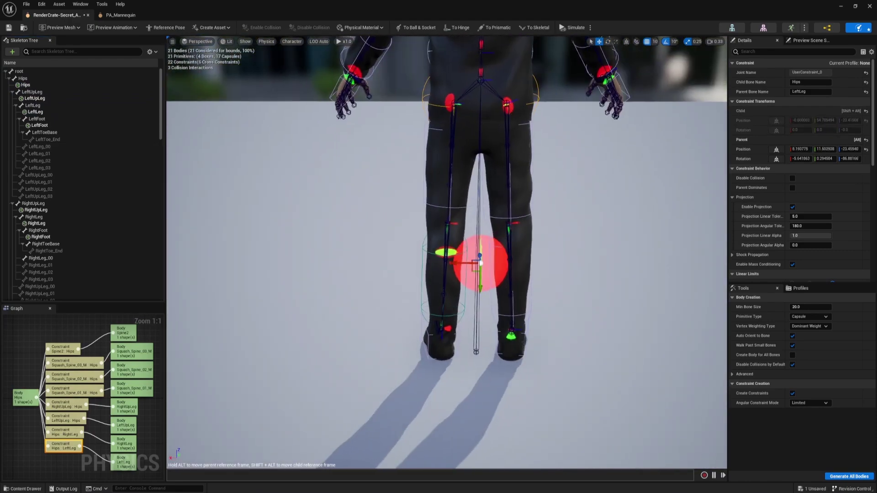
{"action": "left_click_drag", "start_coordinate": [475, 267], "coordinate": [506, 210], "text": "alt"}
{"action": "scroll", "coordinate": [514, 248], "scroll_direction": "up", "scroll_amount": 3}
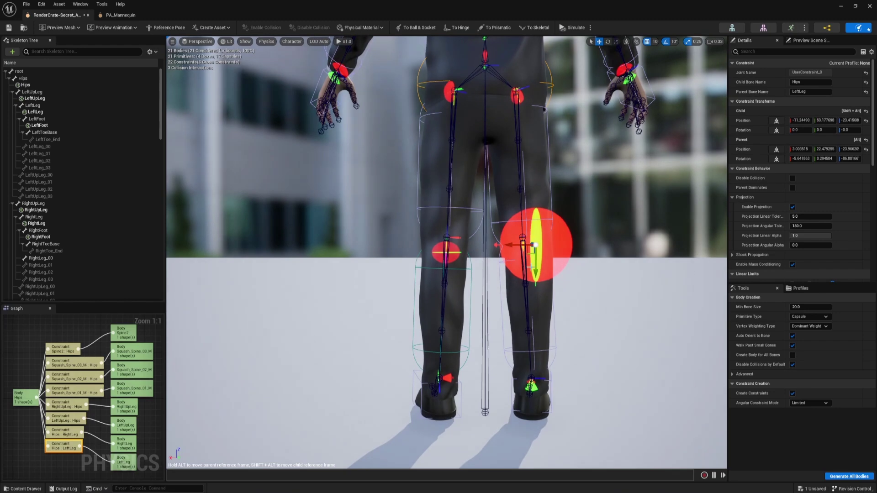
{"action": "left_click_drag", "start_coordinate": [534, 272], "coordinate": [535, 277]}
- Set Swing 1 and Swing 2 Motion of the Hips to LeftLeg constraint to Limited, with both limits at 90
{"action": "scroll", "coordinate": [801, 194], "scroll_direction": "down", "scroll_amount": 5}
{"action": "left_click", "coordinate": [814, 178]}
{"action": "left_click", "coordinate": [814, 169]}
{"action": "left_click", "coordinate": [807, 178]}
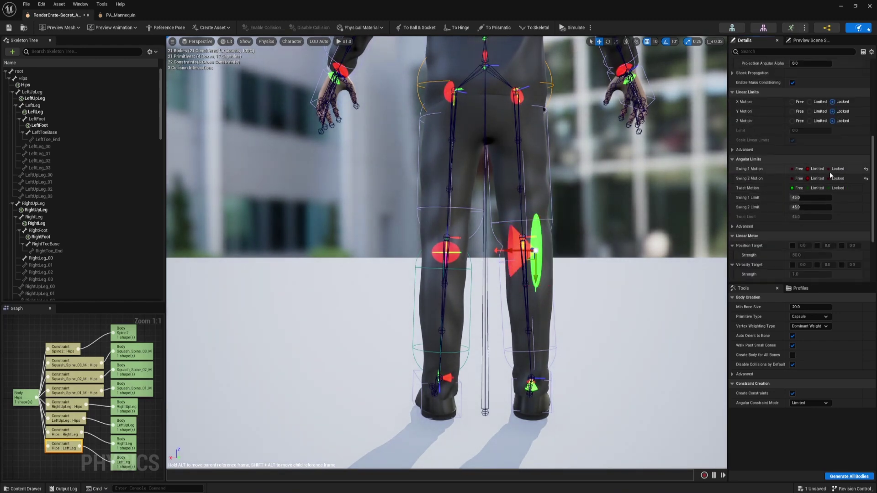
{"action": "left_click", "coordinate": [808, 198]}
{"action": "type", "text": "90"}
{"action": "key", "text": "Tab"}
{"action": "type", "text": "90"}
{"action": "key", "text": "Return"}
- Rotate the Hips to LeftLeg constraint so its swing cone and twist disc match the right leg's constraint
{"action": "left_click_drag", "start_coordinate": [523, 215], "coordinate": [518, 257]}
{"action": "key", "text": "f"}
{"action": "key", "text": "e"}
{"action": "left_click_drag", "start_coordinate": [466, 227], "coordinate": [567, 254]}
{"action": "left_click_drag", "start_coordinate": [467, 228], "coordinate": [476, 250]}
{"action": "scroll", "coordinate": [447, 252], "scroll_direction": "down", "scroll_amount": 5}
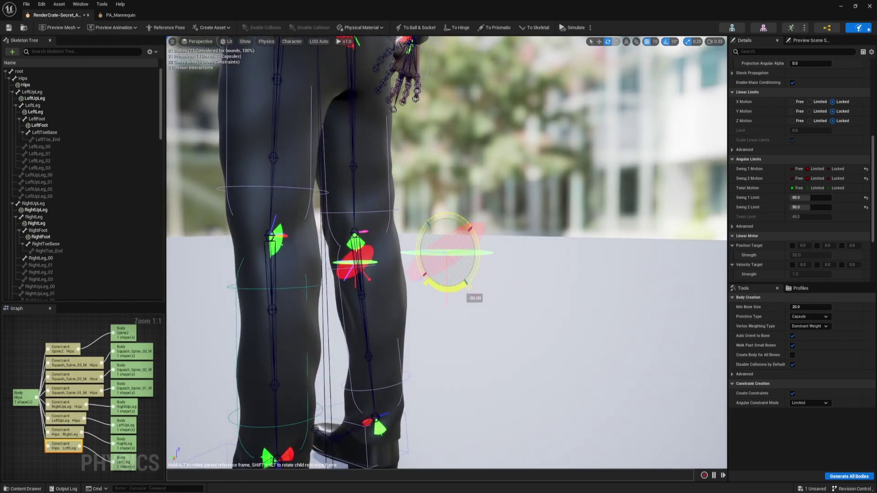
- Save the agent's physics asset and close the physics asset editor
{"action": "left_click_drag", "start_coordinate": [475, 283], "coordinate": [535, 342], "text": "alt"}
{"action": "key", "text": "w"}
{"action": "key", "text": "ctrl+s"}
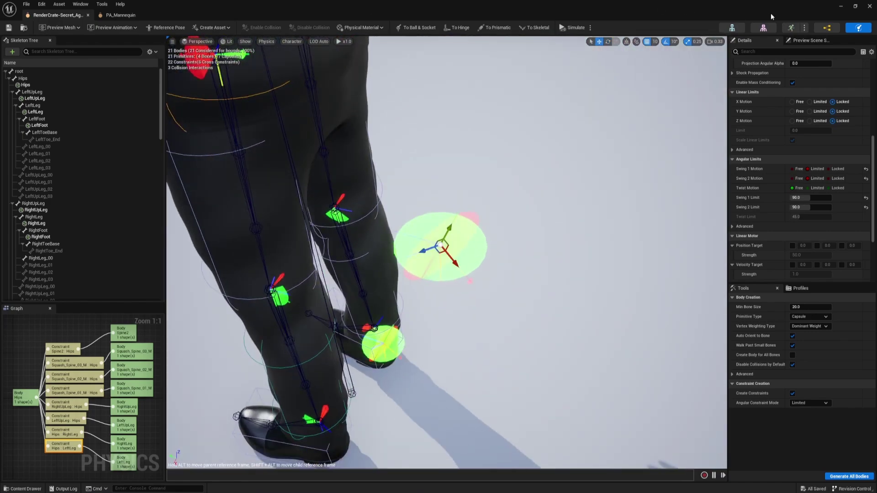
{"action": "left_click", "coordinate": [869, 8]}
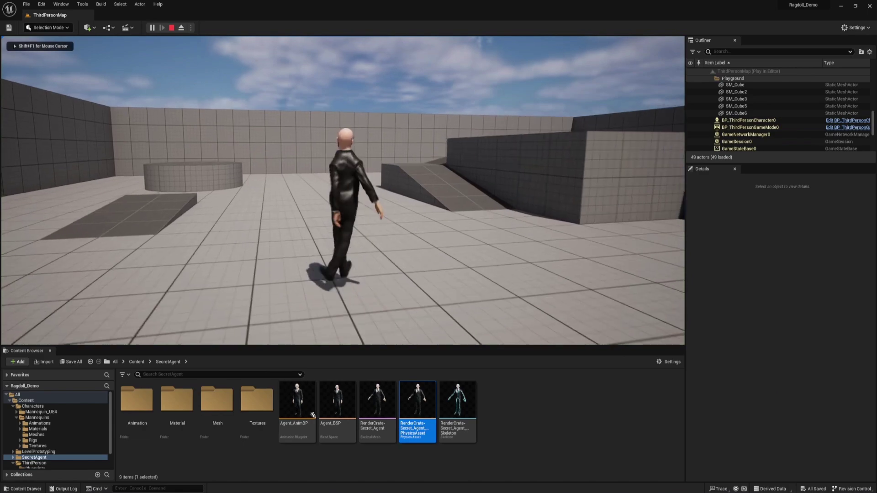
- Trigger the agent's ragdoll in the running play-test
{"action": "key", "text": "r"}
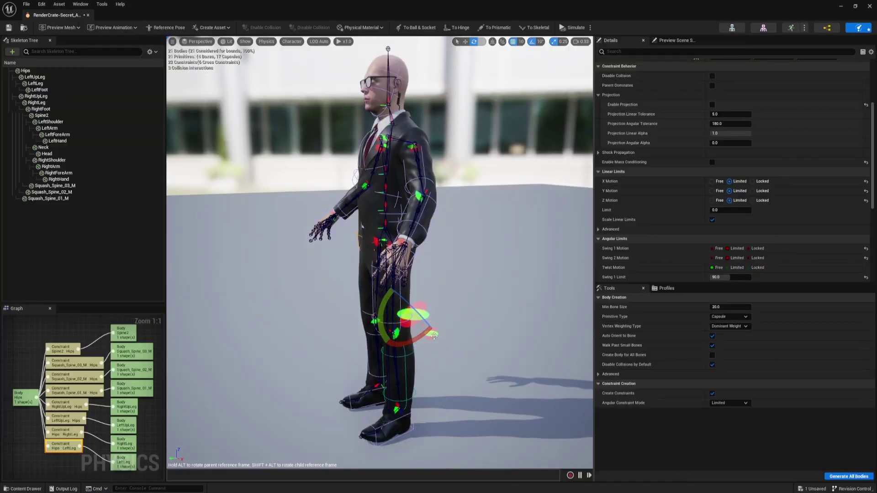
- Disable projection and set X, Y and Z Motion to Free on both the Hips to RightLeg and Hips to LeftLeg constraints
{"action": "left_click", "coordinate": [434, 335]}
{"action": "key", "text": "f"}
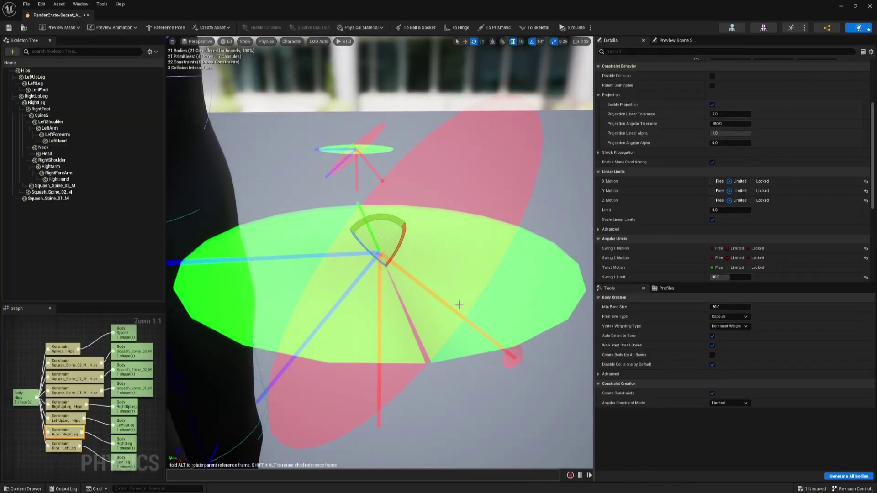
{"action": "scroll", "coordinate": [459, 305], "scroll_direction": "down", "scroll_amount": 6}
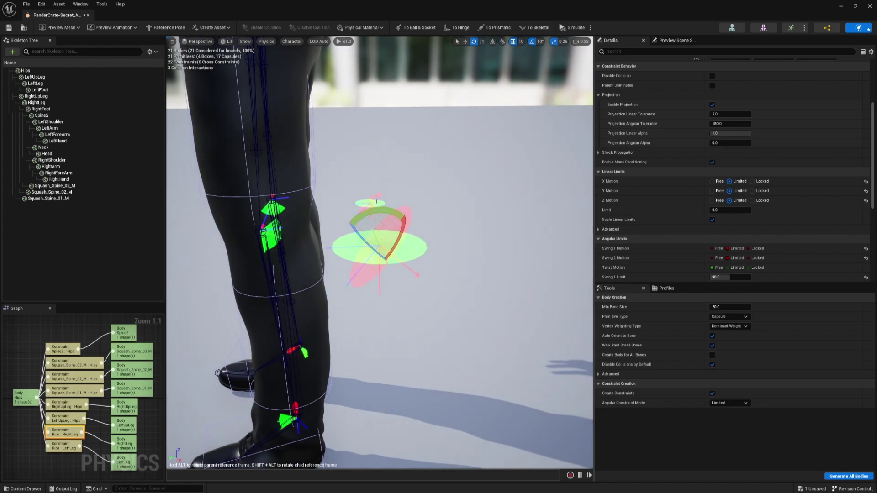
{"action": "left_click", "coordinate": [376, 202], "text": "ctrl"}
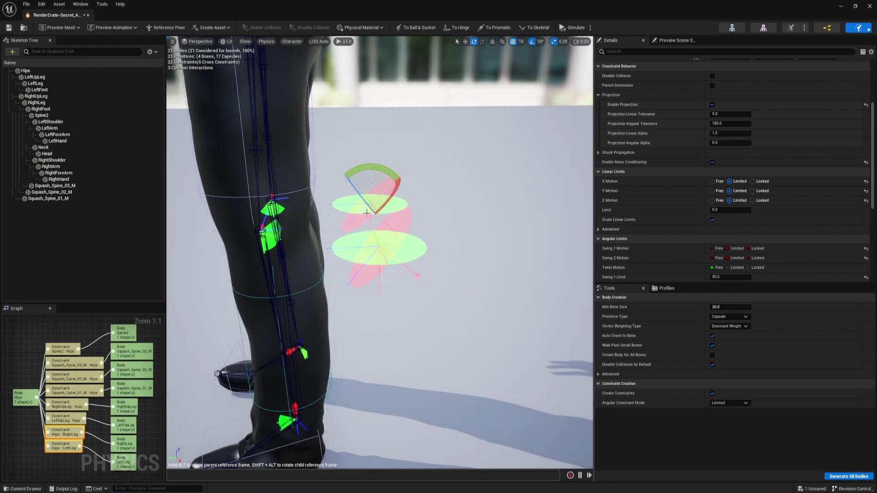
{"action": "scroll", "coordinate": [714, 157], "scroll_direction": "up", "scroll_amount": 2}
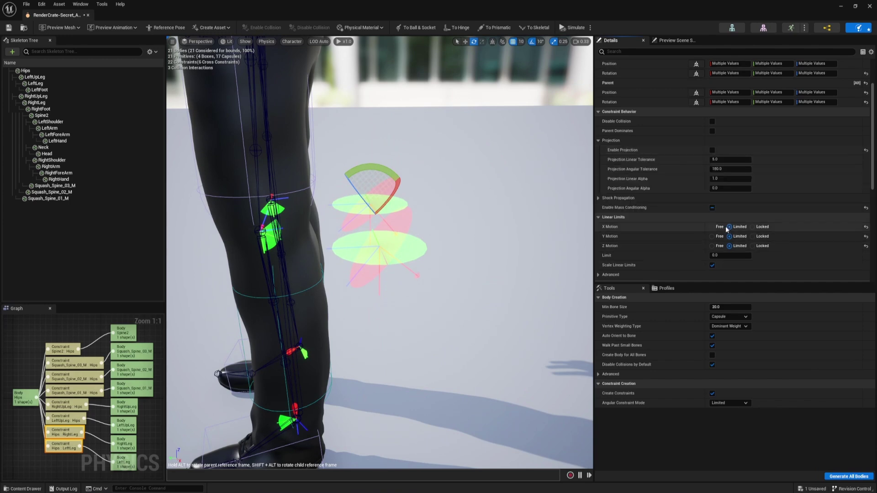
{"action": "left_click", "coordinate": [712, 226]}
{"action": "left_click", "coordinate": [712, 237]}
{"action": "left_click", "coordinate": [712, 246]}
{"action": "scroll", "coordinate": [712, 237], "scroll_direction": "down", "scroll_amount": 2}
{"action": "scroll", "coordinate": [711, 238], "scroll_direction": "down", "scroll_amount": 2}
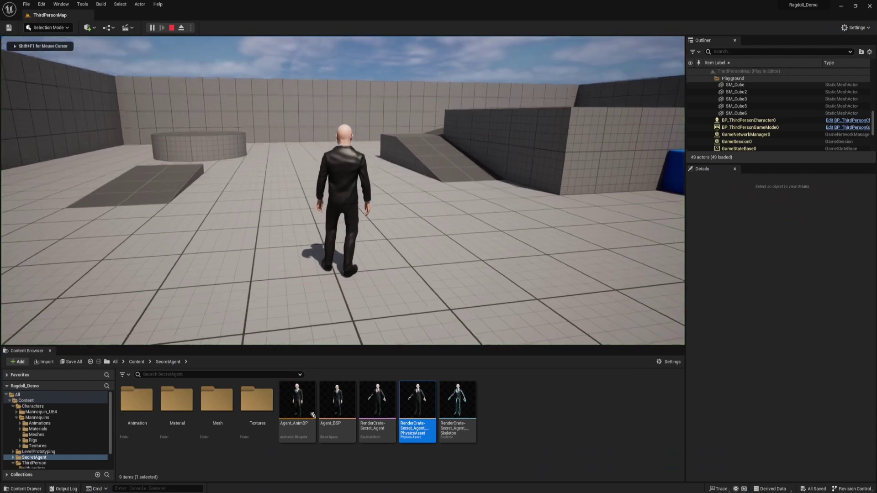
- Play-test the agent's ragdoll, including in mid-air beside the large block, and end the session
{"action": "key", "text": "r"}
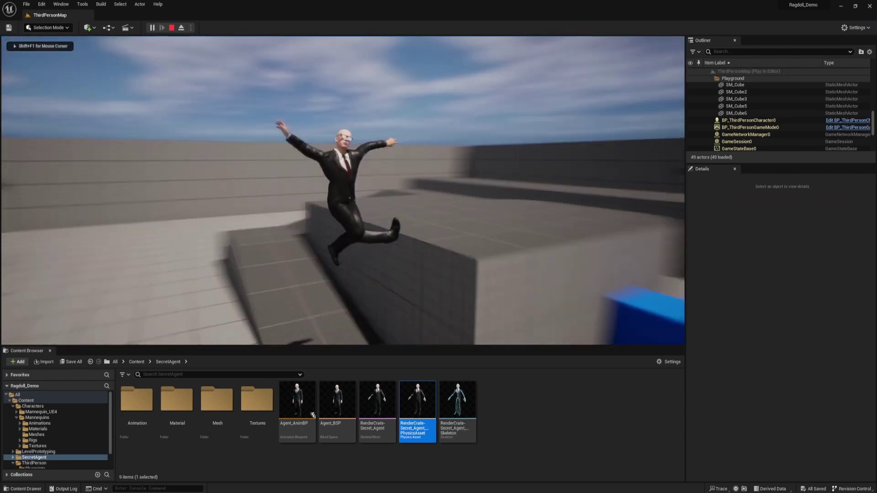
{"action": "key", "text": "r"}
{"action": "key", "text": "Escape"}
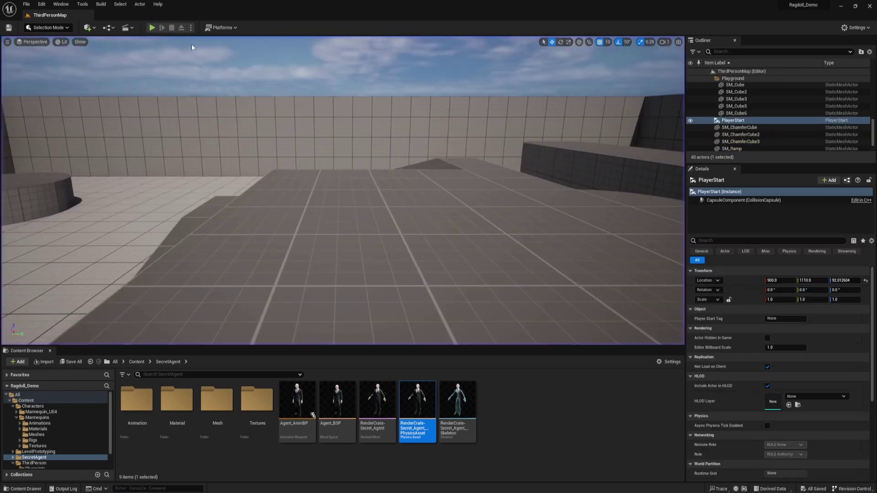
- Restart the play-test and ragdoll the agent while it runs and jumps around the ramps
{"action": "left_click", "coordinate": [151, 28]}
{"action": "key", "text": "w"}
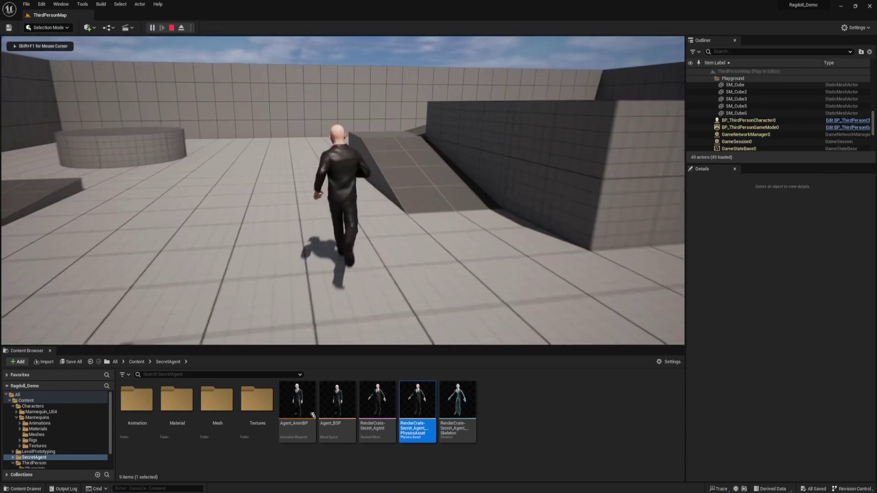
{"action": "key", "text": "r"}
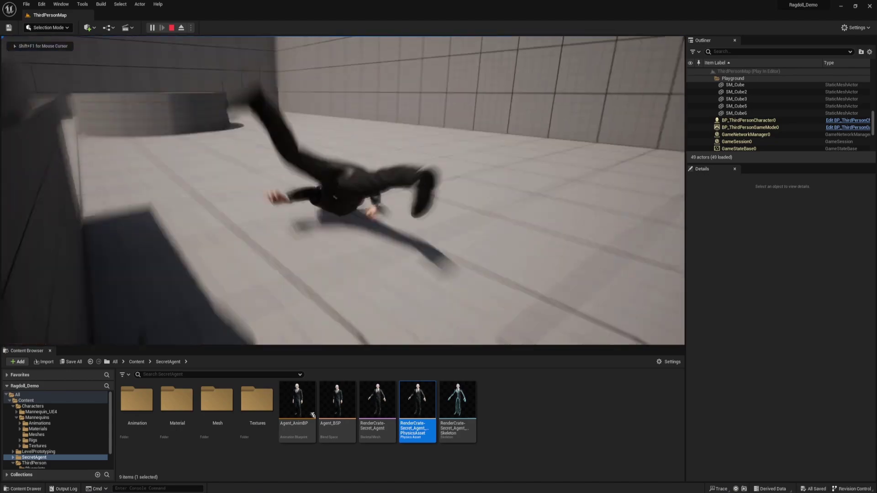
{"action": "key", "text": "Escape"}
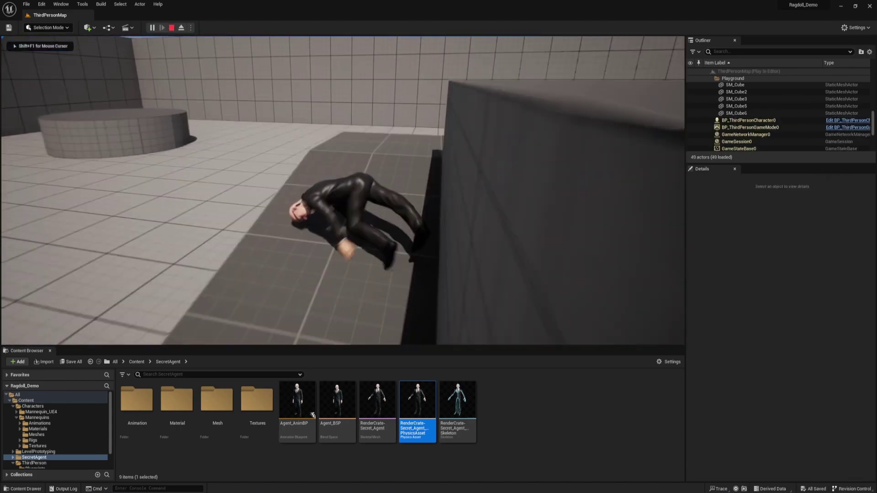
{"action": "key", "text": "Escape"}
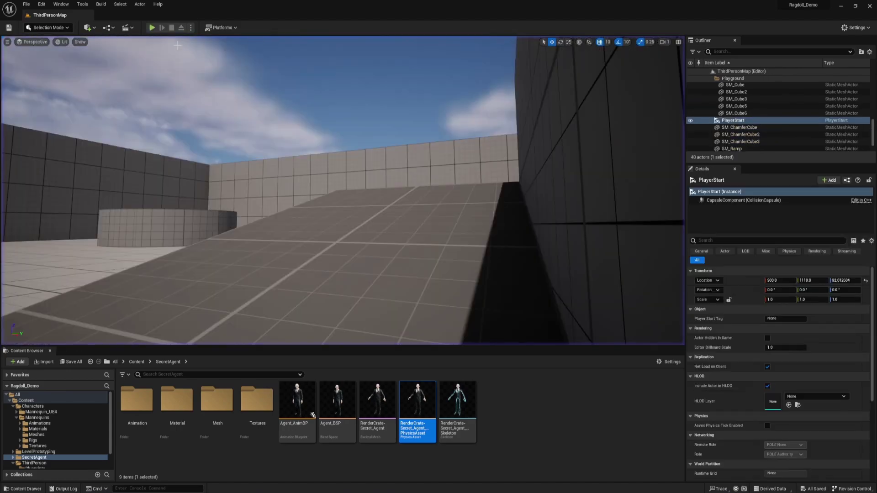
{"action": "left_click", "coordinate": [153, 29]}
{"action": "key", "text": "w"}
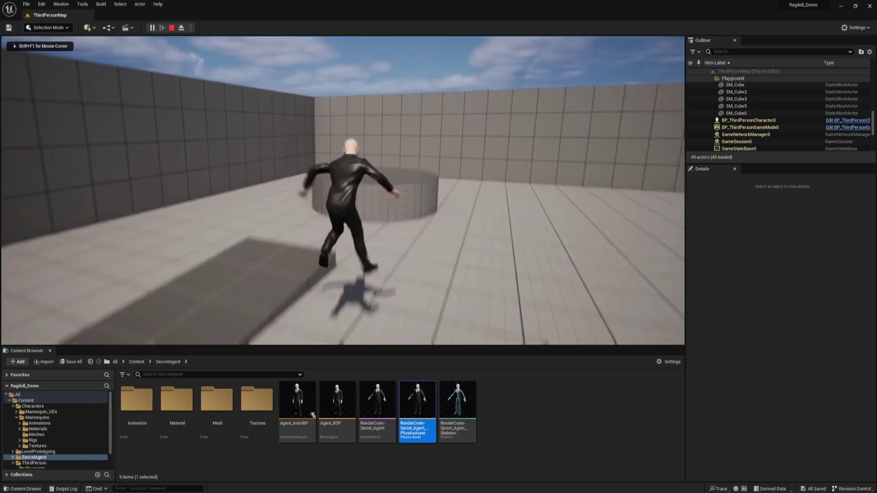
{"action": "key", "text": "r"}
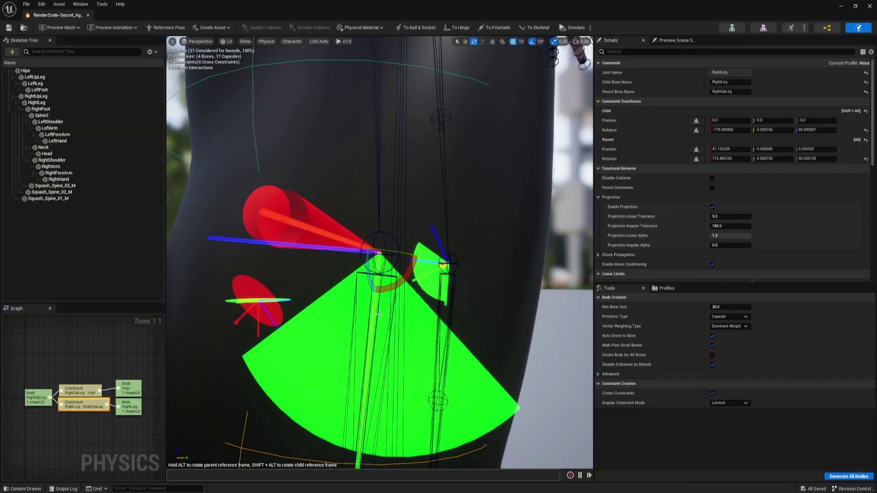
- Rotate the parent reference frame of the RightLeg to RightUpLeg constraint at the knee
{"action": "left_click_drag", "start_coordinate": [379, 313], "coordinate": [333, 338], "text": "alt"}
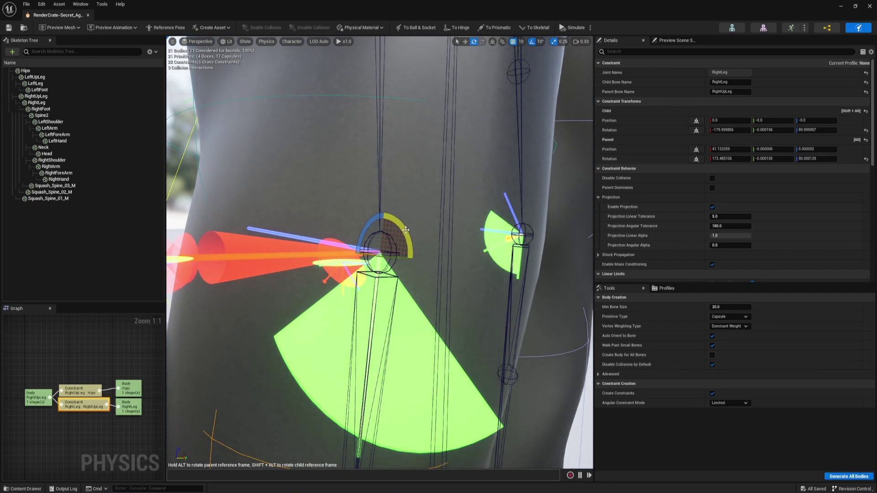
{"action": "left_click_drag", "start_coordinate": [405, 229], "coordinate": [349, 247], "text": "alt"}
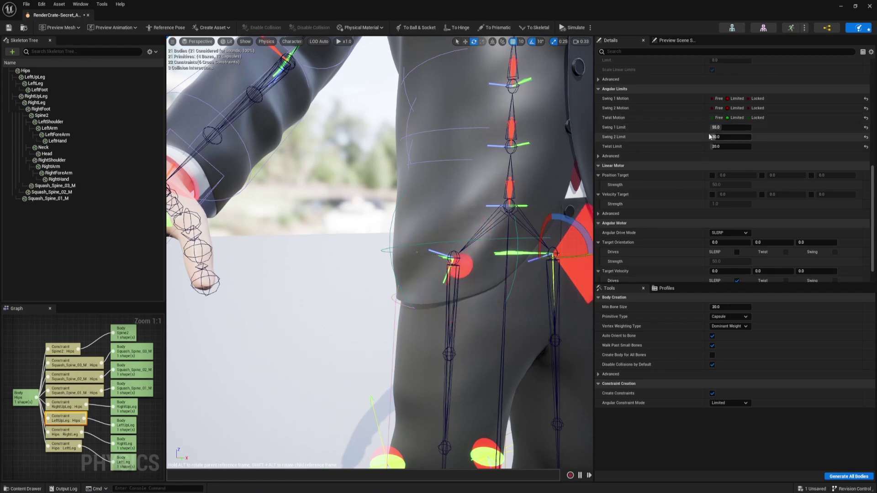
- Set the Swing 1 Limit of the LeftUpLeg to Hips constraint to 30
{"action": "left_click", "coordinate": [721, 128]}
{"action": "type", "text": "30"}
{"action": "key", "text": "Return"}
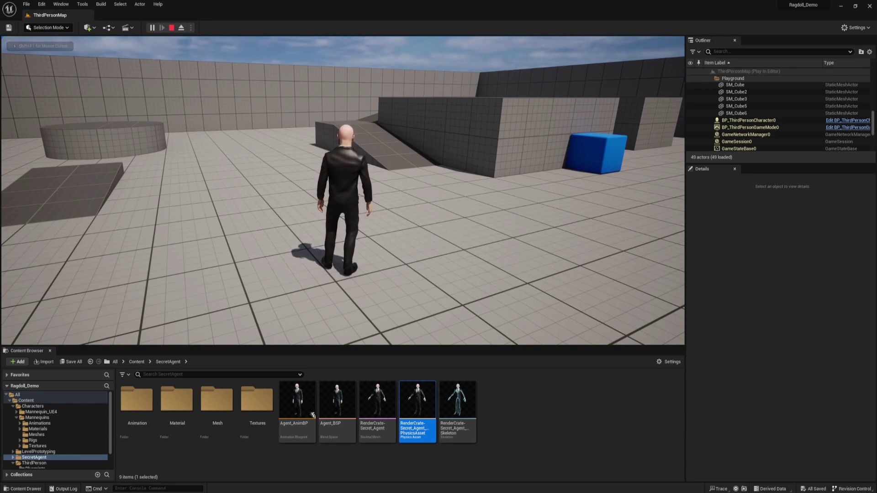
- Play-test the adjusted agent by running it past the ramps and ragdolling it on the raised block
{"action": "key", "text": "w"}
{"action": "key", "text": "a"}
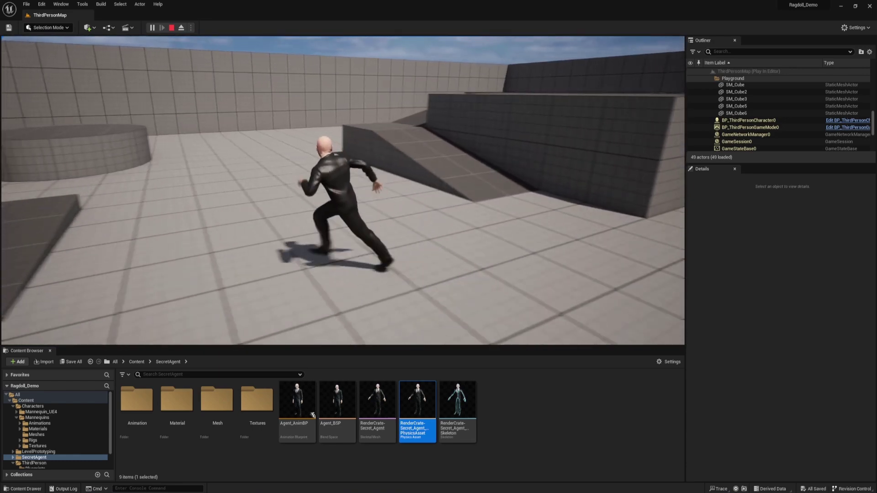
{"action": "key", "text": "w"}
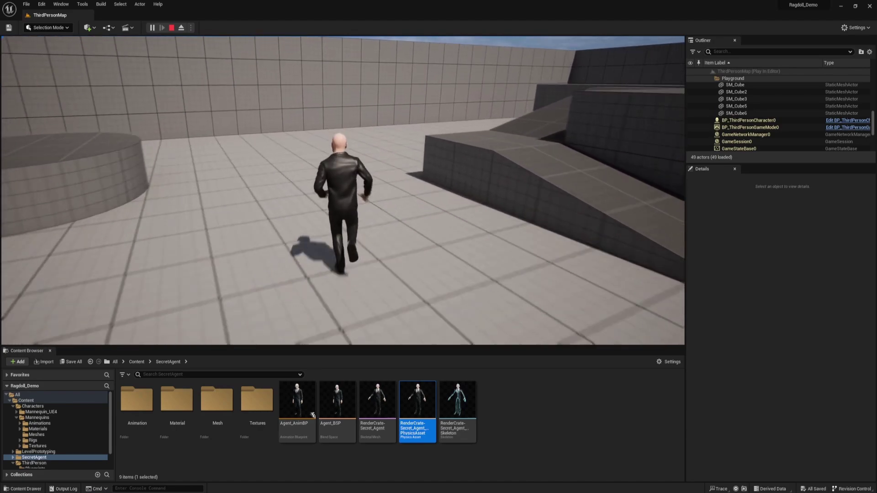
{"action": "key", "text": "Escape"}
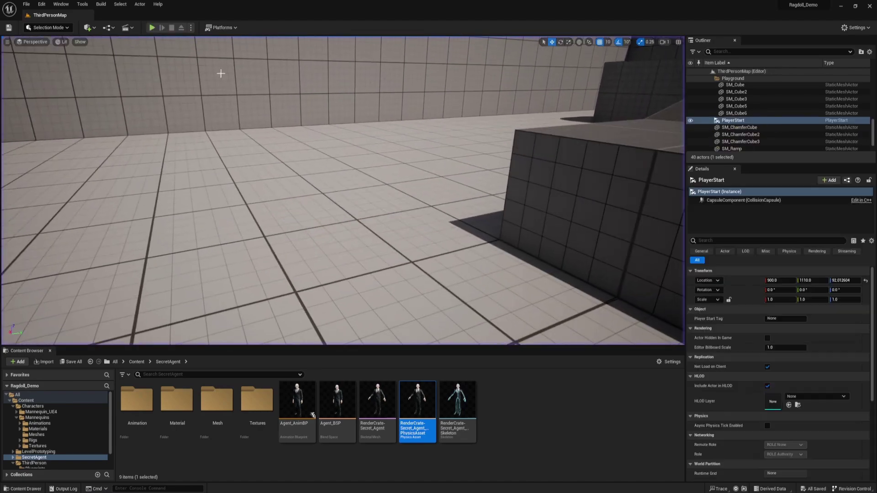
{"action": "left_click", "coordinate": [153, 28]}
{"action": "key", "text": "w"}
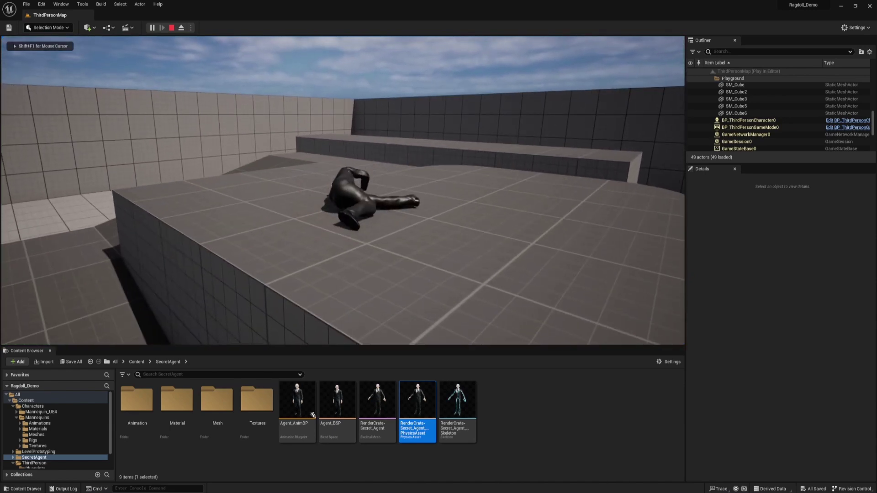
{"action": "key", "text": "Escape"}
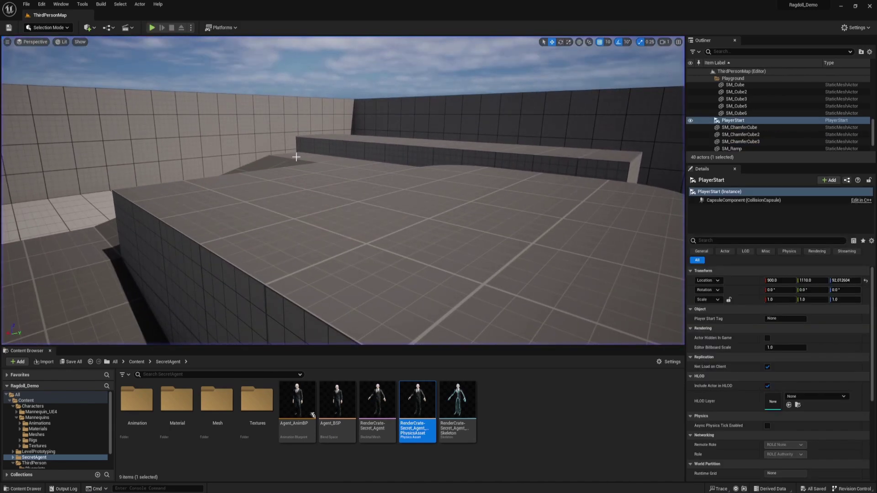
- Replay the level, jump and run the agent towards the blue cubes, and ragdoll it in mid-air
{"action": "key", "text": "alt+p"}
{"action": "key", "text": "space"}
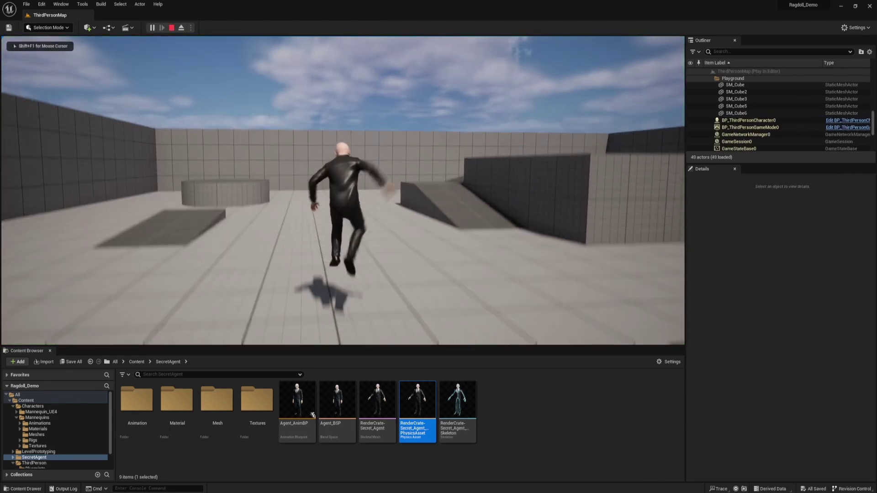
{"action": "key", "text": "space"}
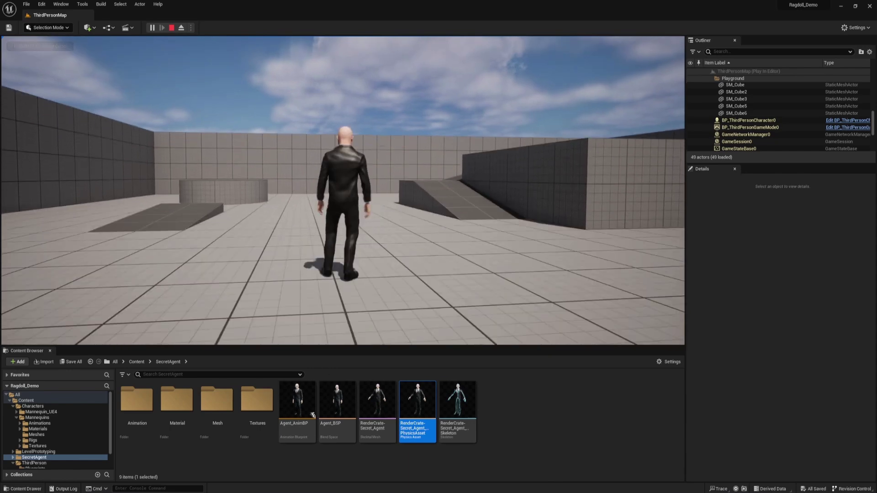
{"action": "key", "text": "w"}
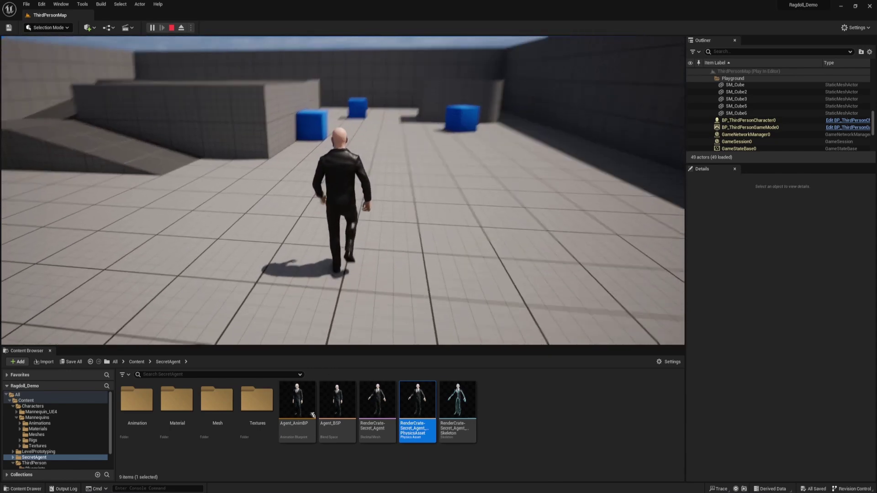
{"action": "key", "text": "r"}
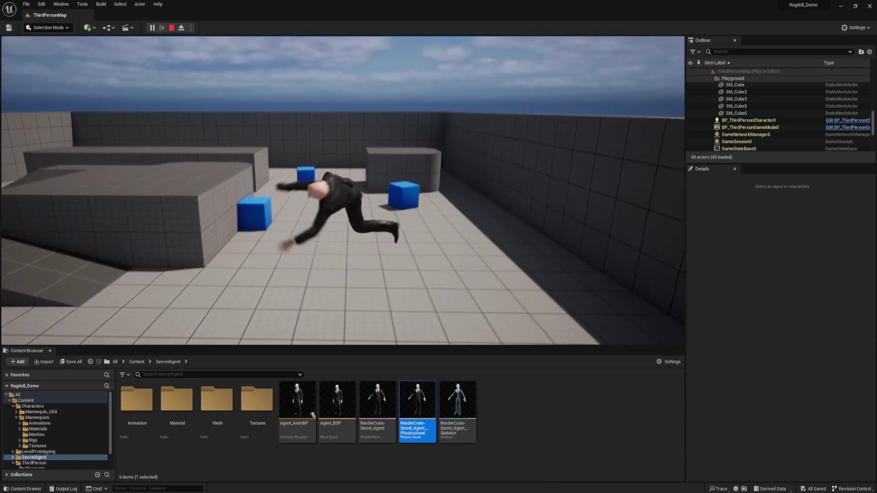
{"action": "key", "text": "Escape"}
- Play-test the ragdoll on the open floor and again on top of the raised block
{"action": "key", "text": "alt+p"}
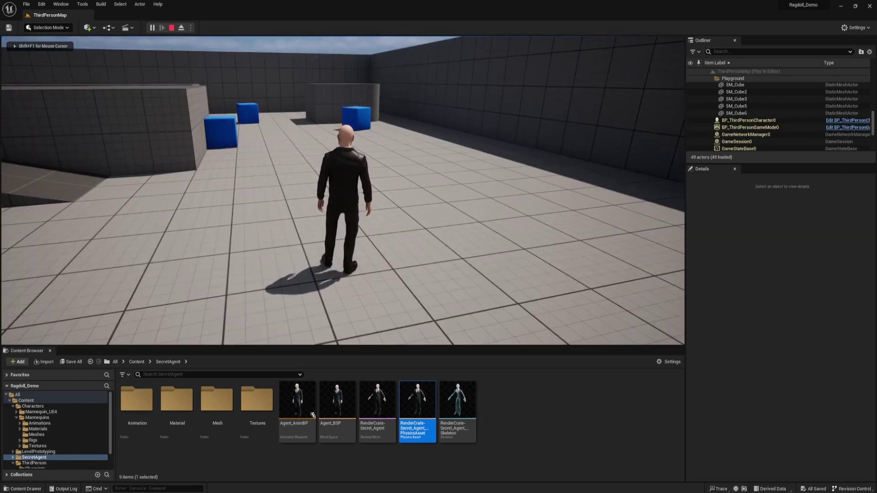
{"action": "key", "text": "space"}
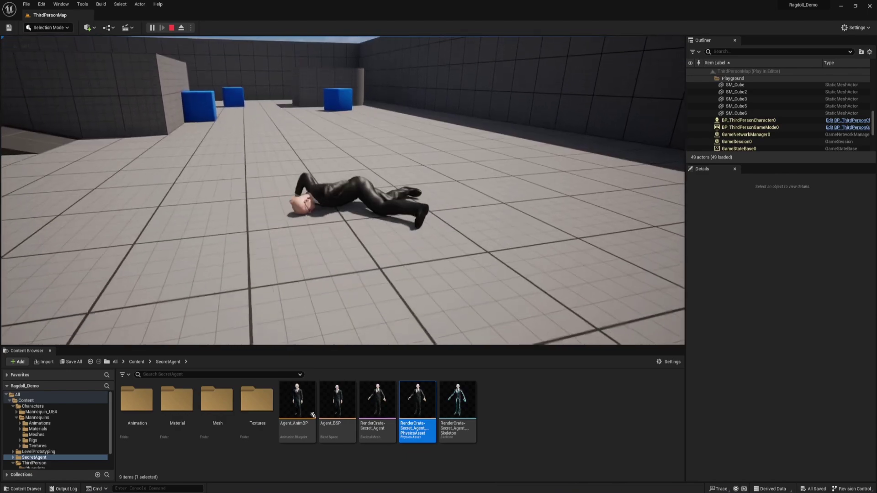
{"action": "key", "text": "Escape"}
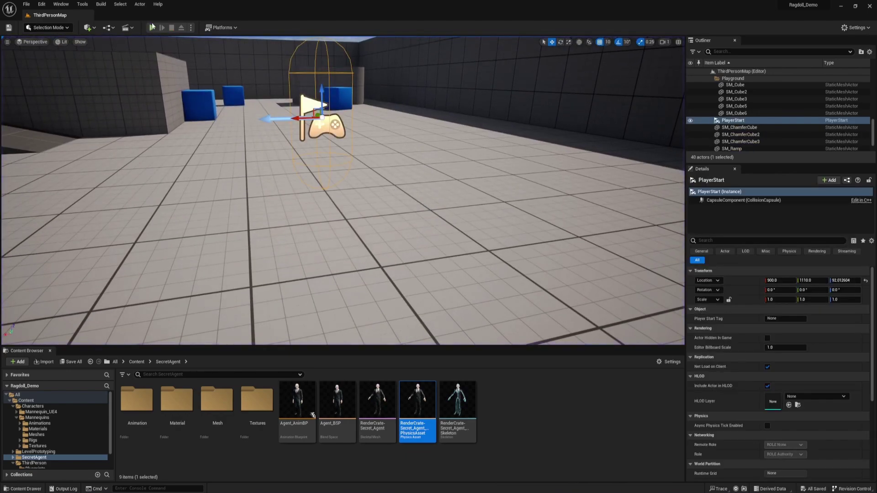
{"action": "left_click", "coordinate": [152, 27]}
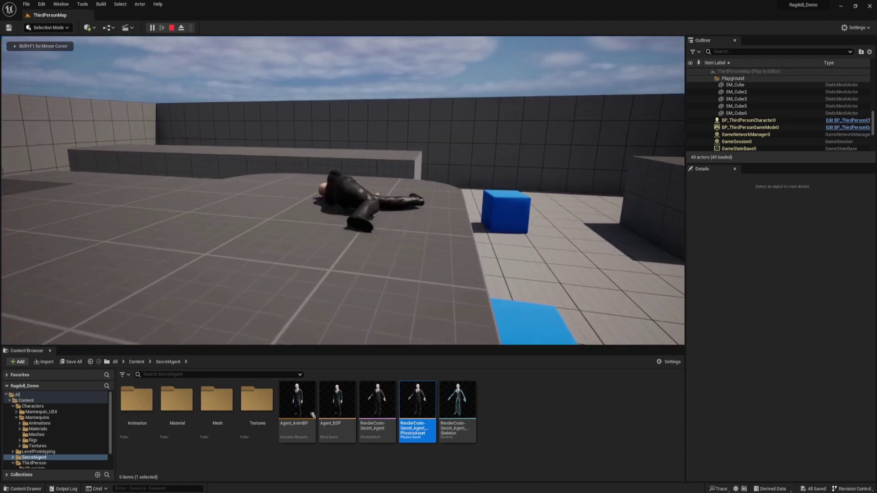
{"action": "key", "text": "Escape"}
- Replay the level, run the agent onto the ramp and ragdoll it there
{"action": "left_click", "coordinate": [151, 28]}
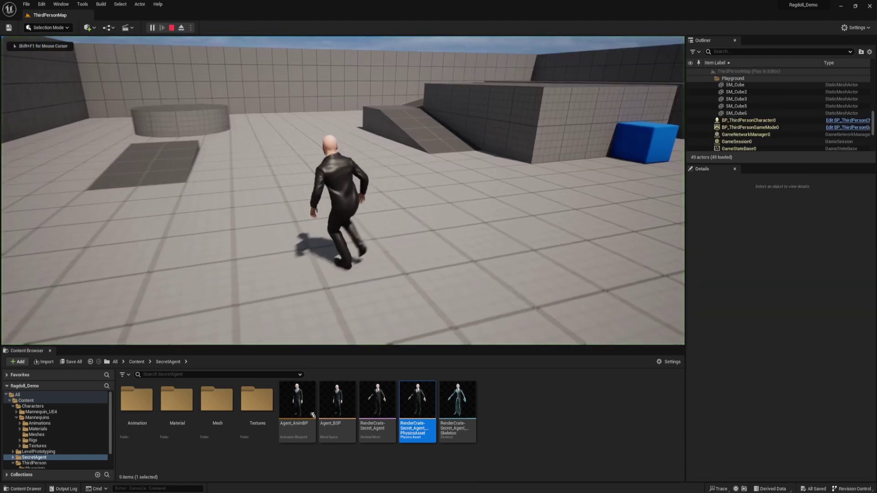
{"action": "key", "text": "d"}
{"action": "key", "text": "w"}
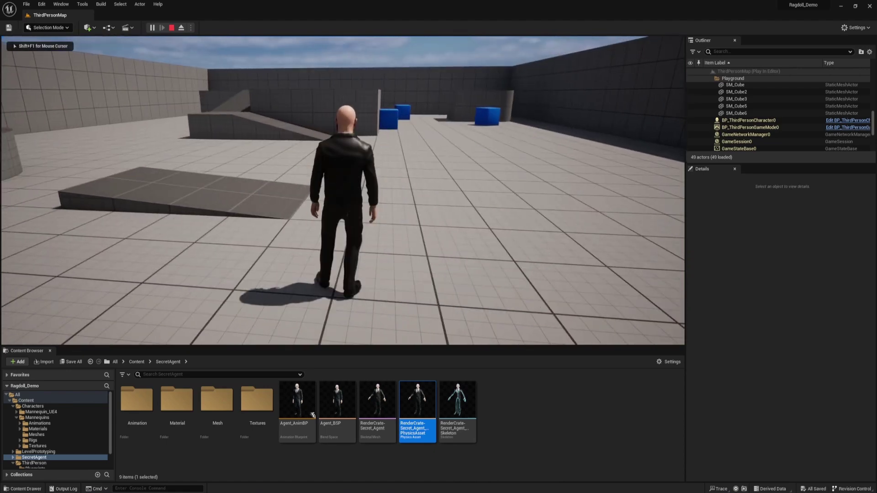
{"action": "key", "text": "w"}
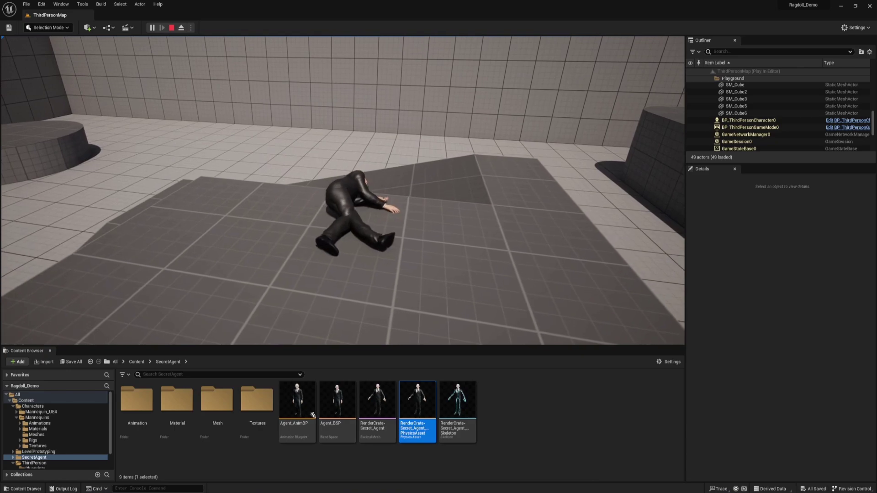
{"action": "key", "text": "Escape"}
- Run the agent towards the blue cubes in a fresh play-test, jump and ragdoll it
{"action": "left_click", "coordinate": [152, 28]}
{"action": "key", "text": "w"}
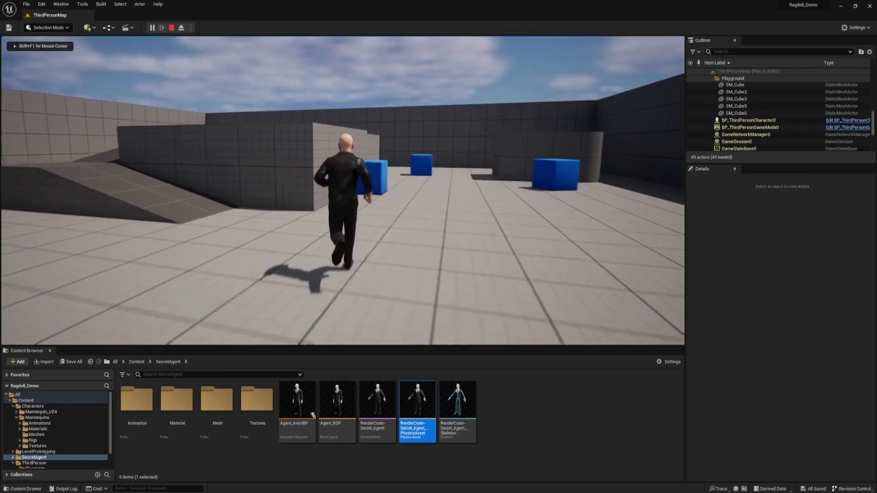
{"action": "key", "text": "space"}
{"action": "key", "text": "r"}
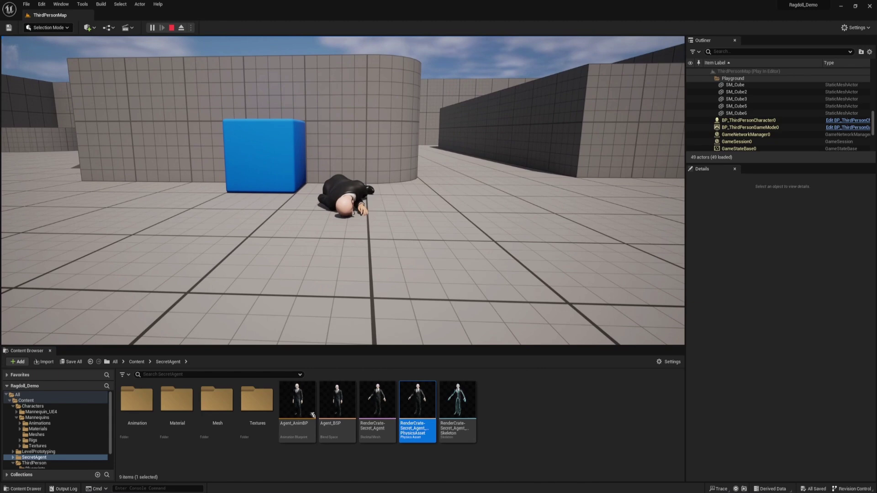
- Replay the level from the player start, checking where the agent spawns, and end the play-test
{"action": "key", "text": "Escape"}
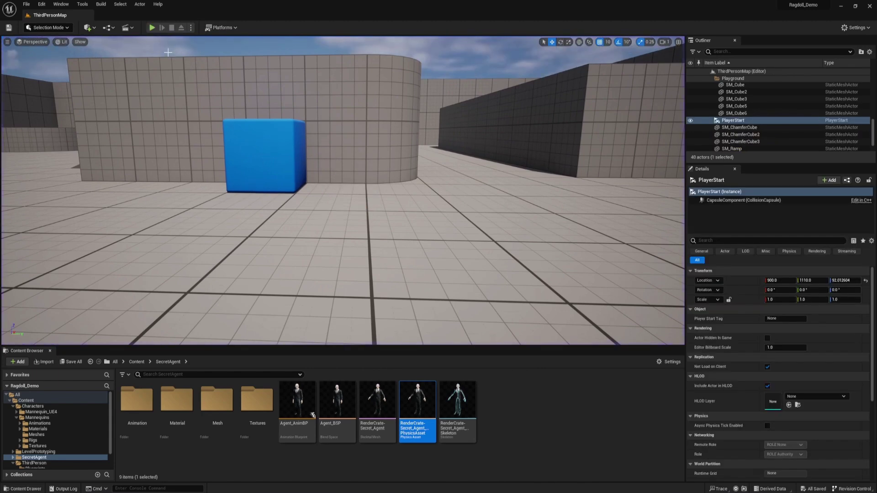
{"action": "left_click", "coordinate": [152, 28]}
{"action": "key", "text": "Escape"}
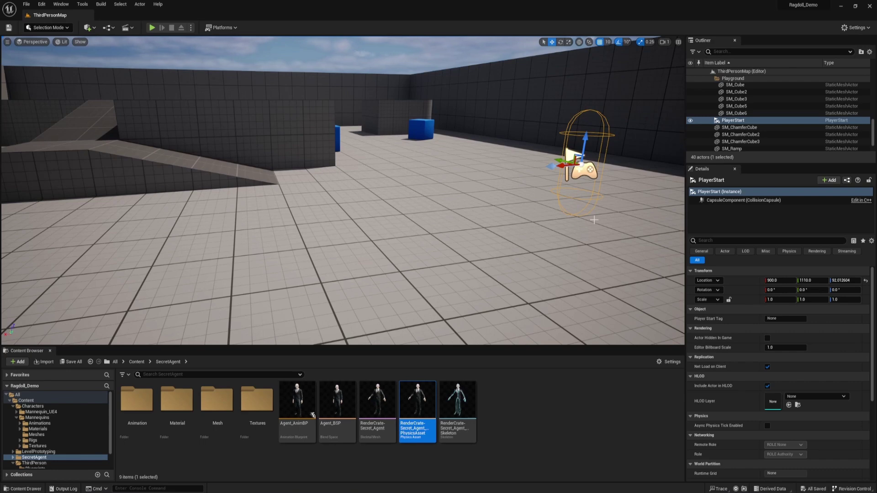
{"action": "right_click_drag", "start_coordinate": [521, 215], "coordinate": [466, 251]}
{"action": "right_click_drag", "start_coordinate": [444, 185], "coordinate": [425, 185]}
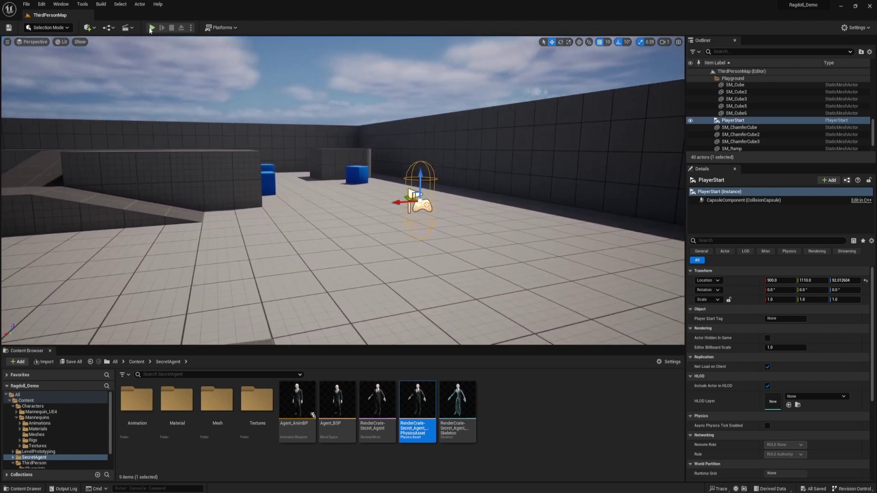
{"action": "left_click", "coordinate": [152, 28]}
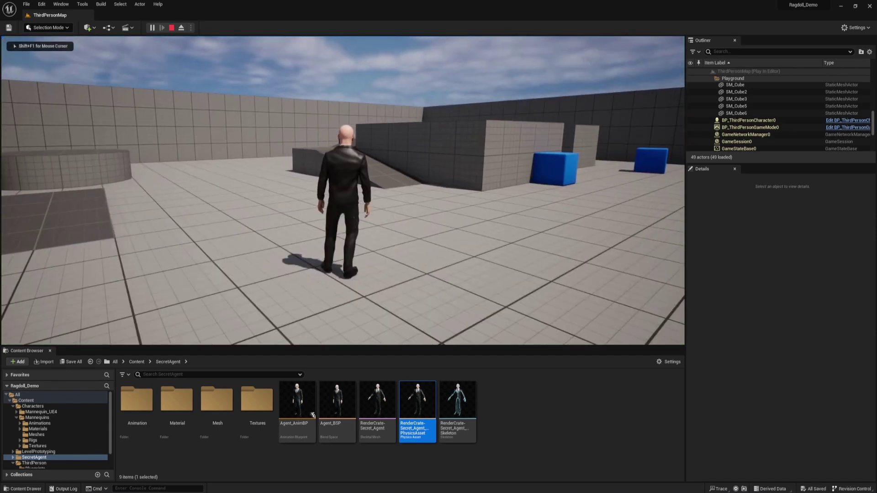
{"action": "key", "text": "Escape"}
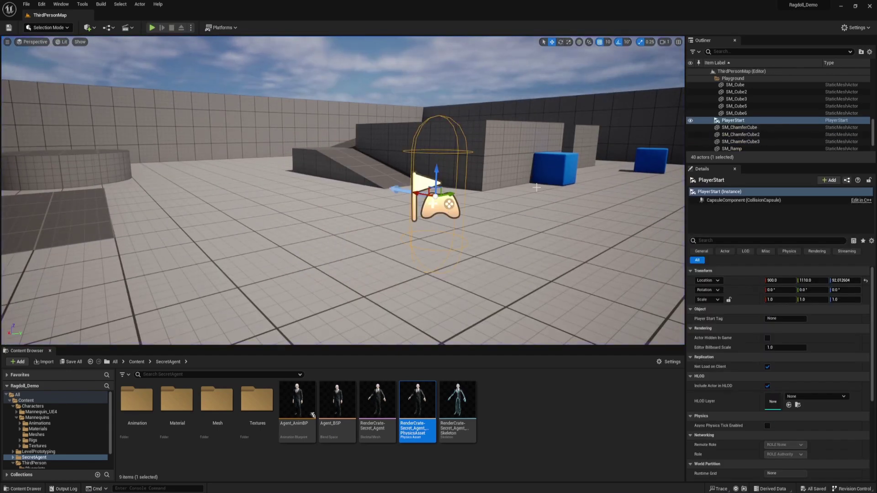
- Delete the PlayerStart and place BP_ThirdPersonCharacter from the ThirdPerson Blueprints folder on the open floor in its place
{"action": "key", "text": "Delete"}
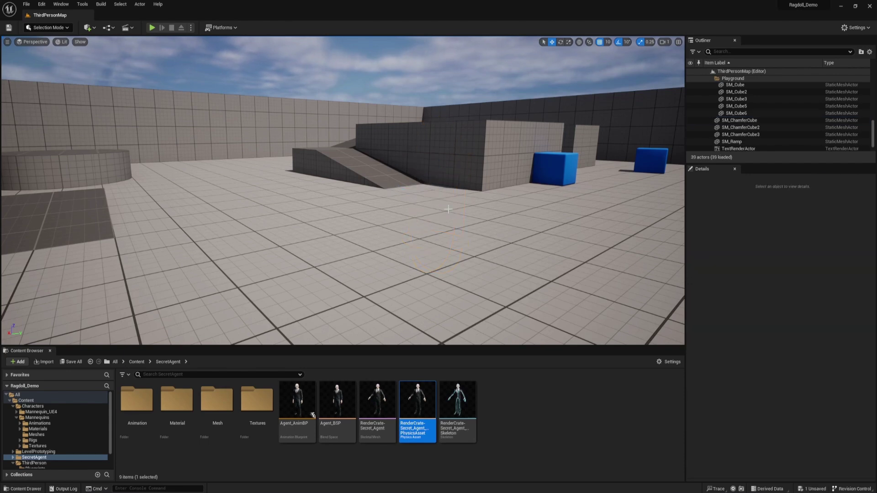
{"action": "scroll", "coordinate": [55, 434], "scroll_direction": "down", "scroll_amount": 2}
{"action": "left_click", "coordinate": [34, 443]}
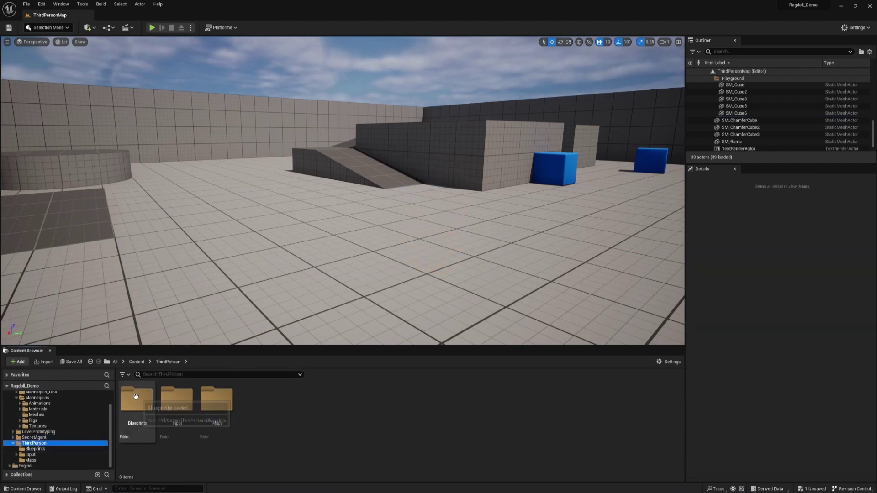
{"action": "double_click", "coordinate": [135, 425]}
{"action": "left_click_drag", "start_coordinate": [136, 402], "coordinate": [386, 237]}
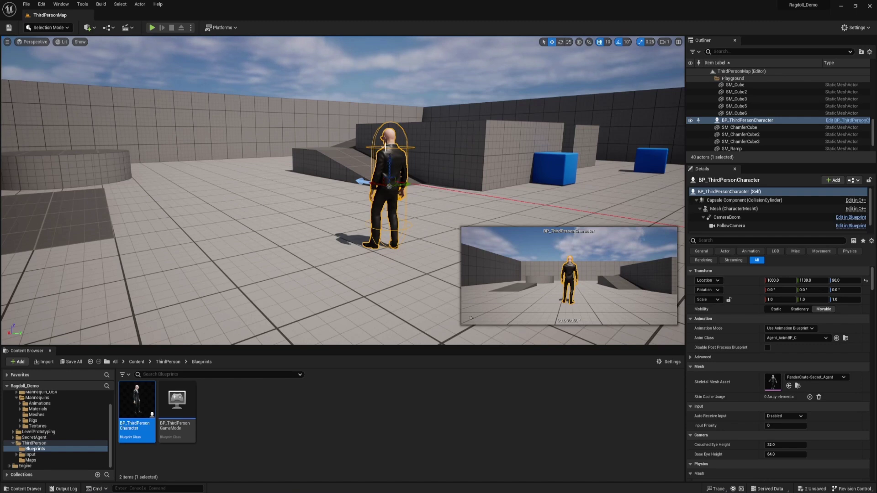
- Set the placed character's Auto Possess Player option to Player 0
{"action": "left_click", "coordinate": [710, 240]}
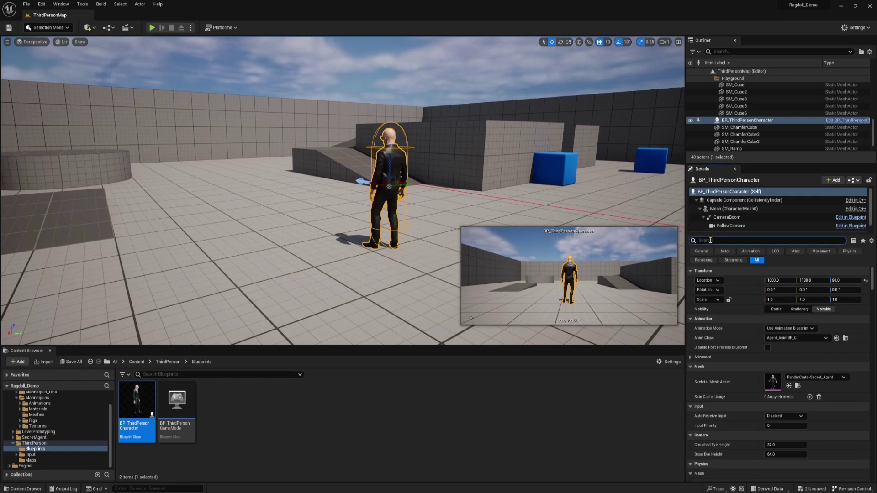
{"action": "type", "text": "pose"}
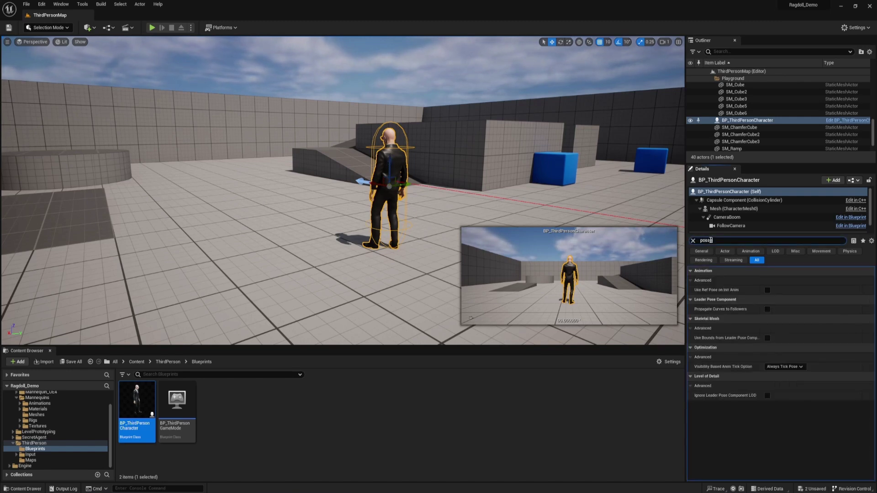
{"action": "type", "text": "es"}
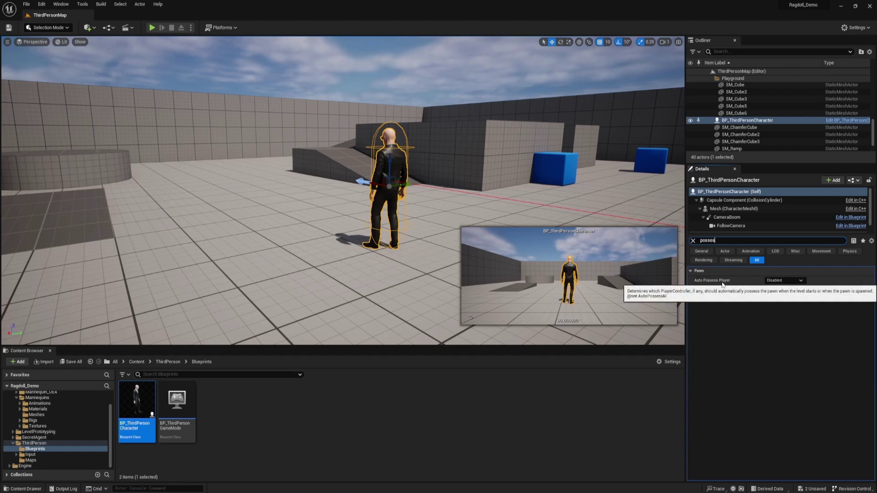
{"action": "left_click", "coordinate": [783, 281]}
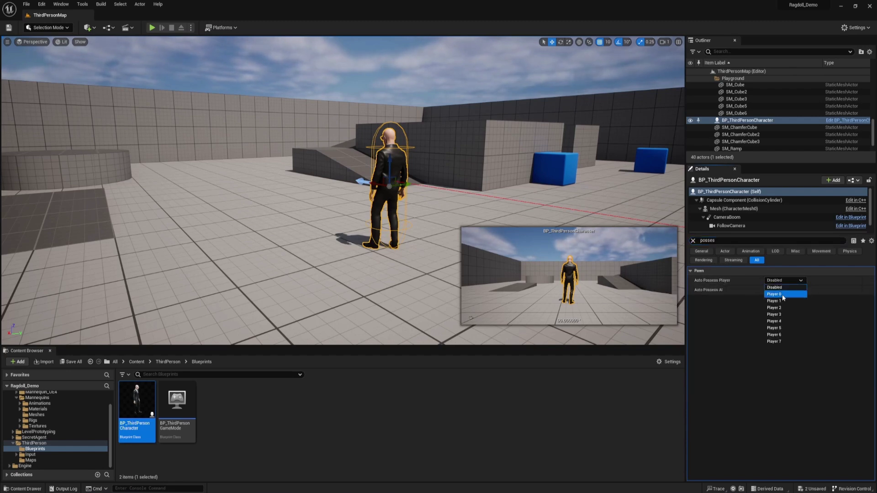
{"action": "left_click", "coordinate": [783, 294]}
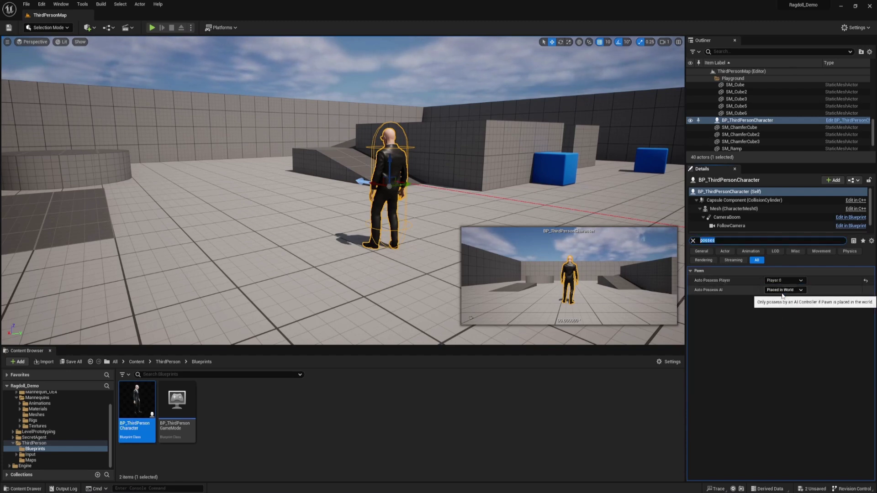
- Play-test the placed agent by running and jumping across the floor, and end the session
{"action": "left_click", "coordinate": [152, 27]}
{"action": "key", "text": "d"}
{"action": "key", "text": "w"}
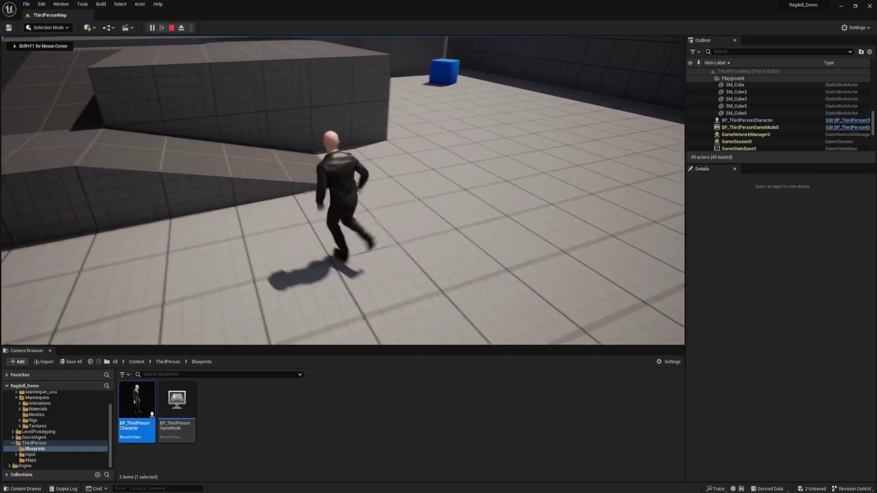
{"action": "key", "text": "space"}
{"action": "key", "text": "Escape"}
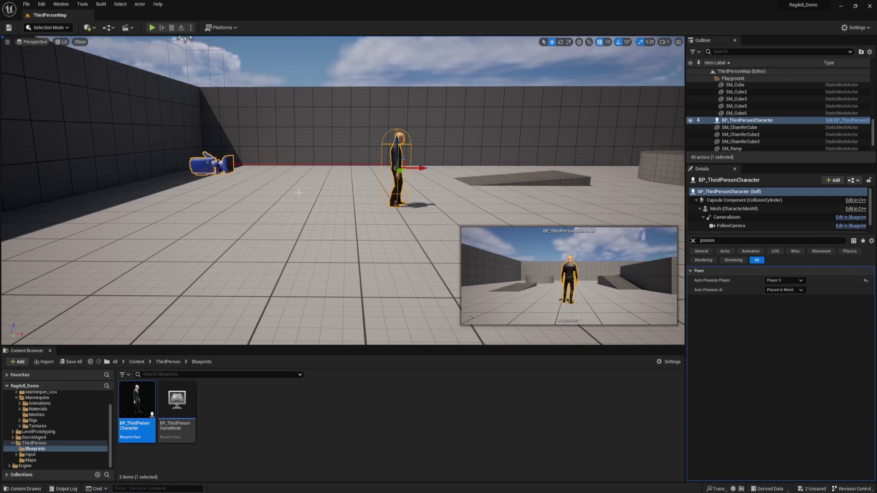
- Look up the available Cinematics tools and check the plugin list for whether Take Recorder is enabled
{"action": "left_click", "coordinate": [65, 4]}
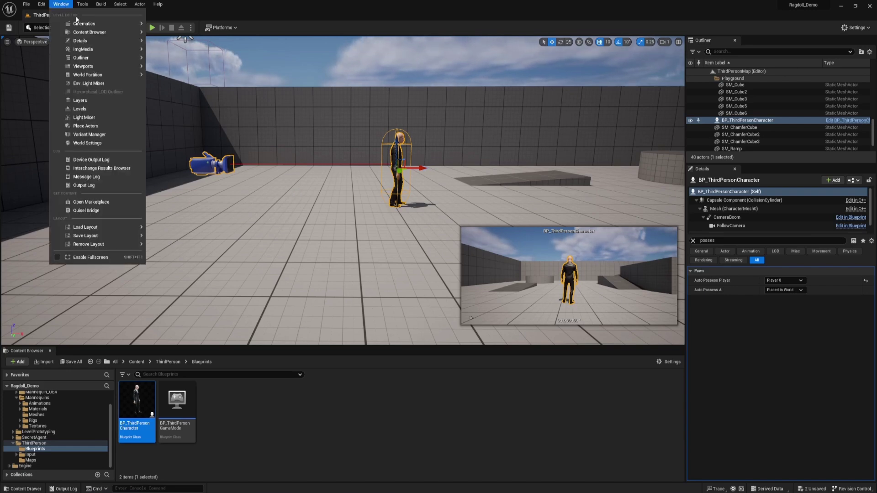
{"action": "mouse_move", "coordinate": [82, 23]}
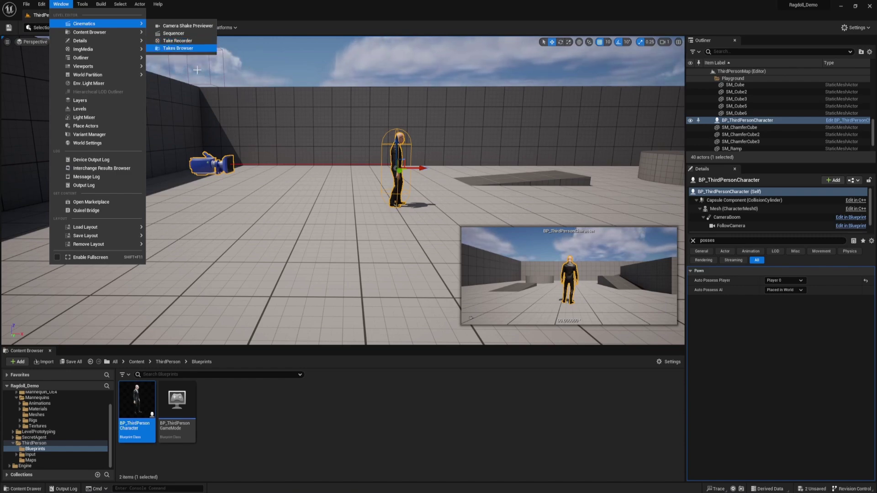
{"action": "left_click", "coordinate": [855, 27]}
{"action": "left_click", "coordinate": [814, 67]}
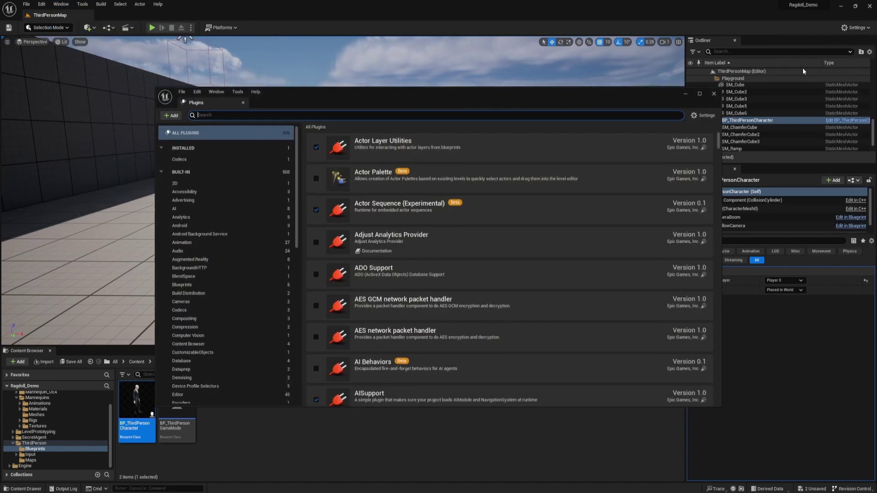
{"action": "type", "text": "take"}
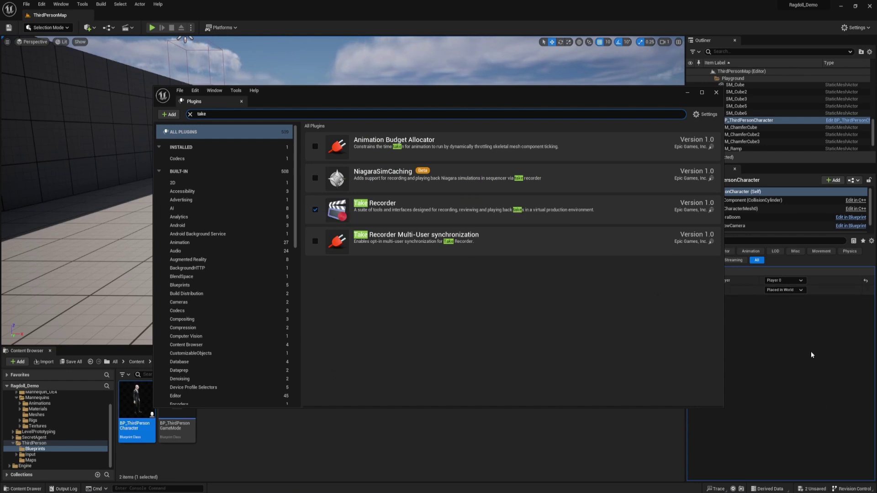
{"action": "left_click", "coordinate": [734, 189]}
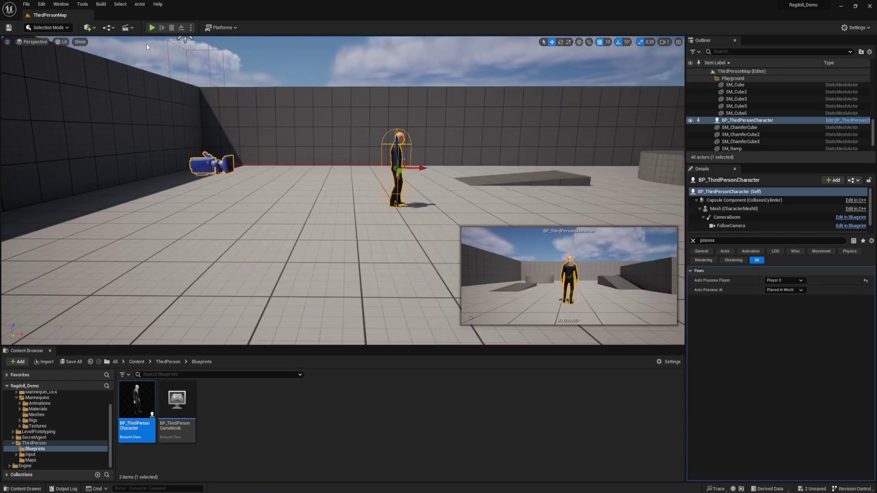
- Open Take Recorder and add BP_ThirdPersonCharacter as a recording source
{"action": "left_click", "coordinate": [61, 4]}
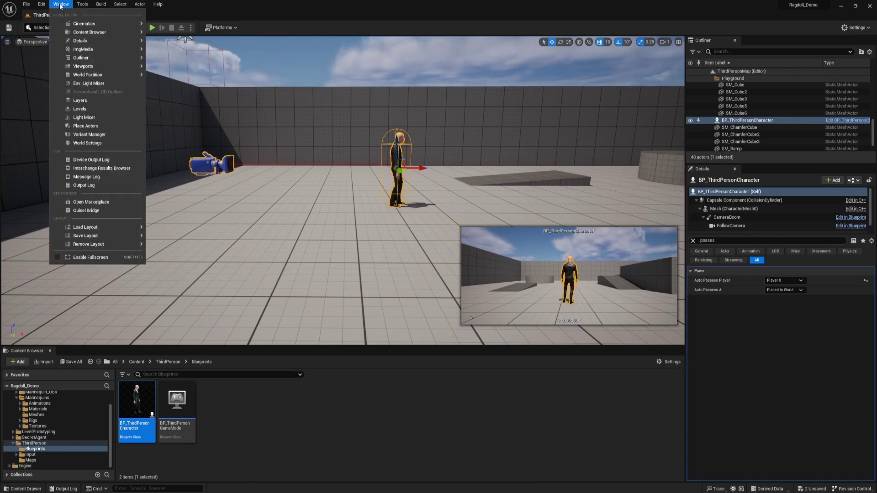
{"action": "left_click", "coordinate": [177, 42]}
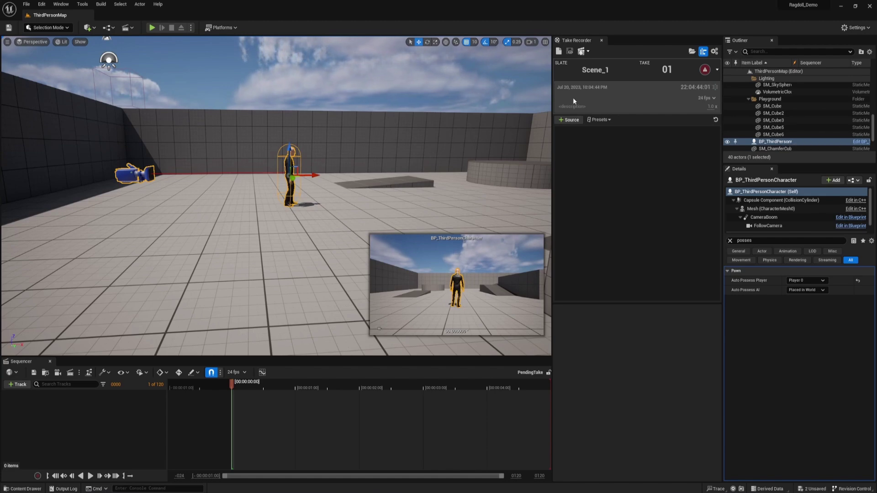
{"action": "left_click", "coordinate": [569, 120]}
{"action": "mouse_move", "coordinate": [570, 131]}
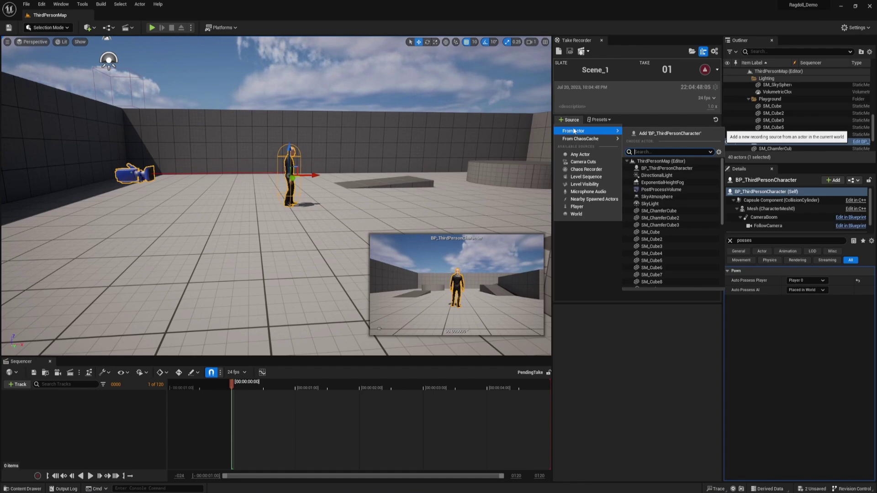
{"action": "left_click", "coordinate": [657, 134]}
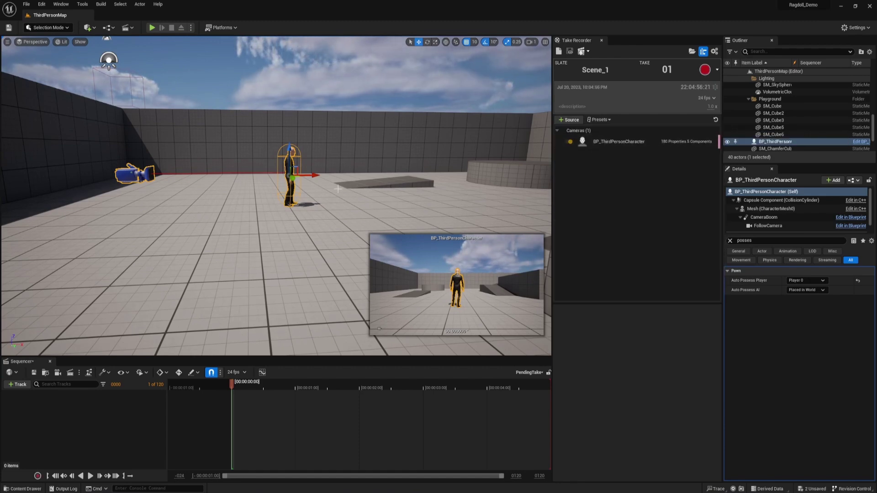
- Play the level, run the agent towards the blue cubes without recording, and stop the session
{"action": "right_click_drag", "start_coordinate": [337, 191], "coordinate": [337, 191]}
{"action": "left_click", "coordinate": [152, 28]}
{"action": "key", "text": "w"}
{"action": "key", "text": "w"}
{"action": "key", "text": "w"}
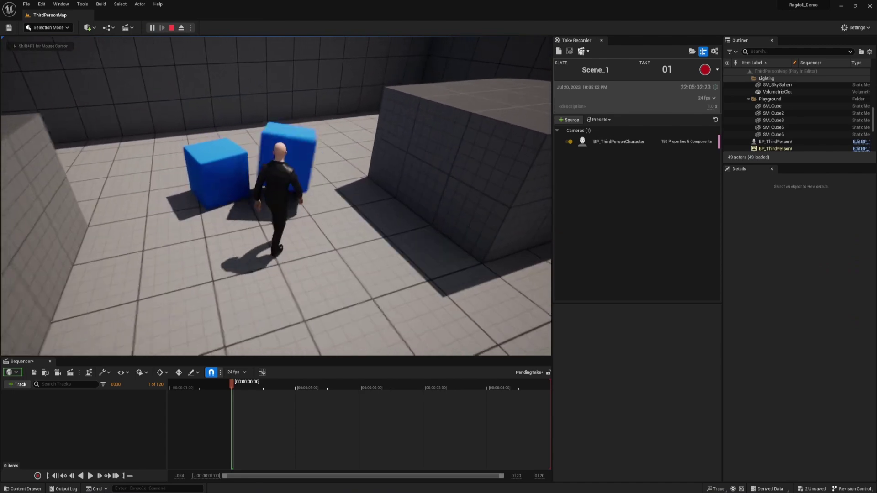
{"action": "key", "text": "Escape"}
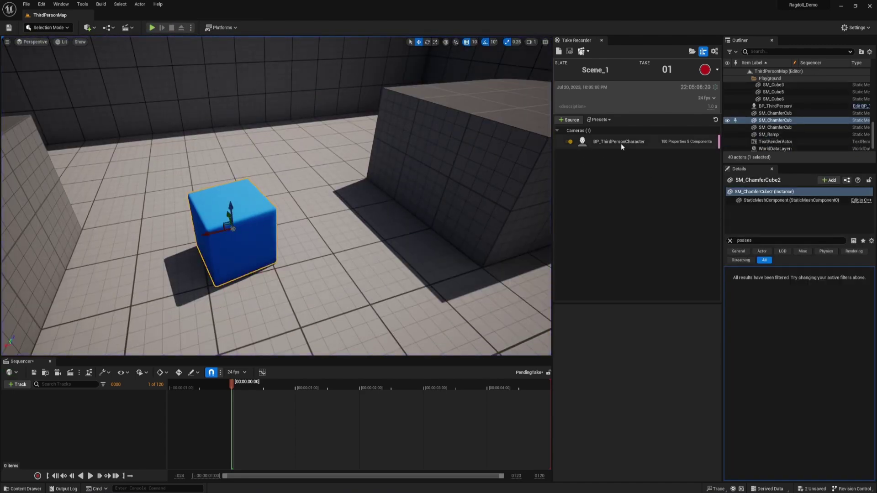
- Show the recording settings of the BP_ThirdPersonCharacter source and briefly trial-play the level without recording
{"action": "left_click", "coordinate": [584, 145]}
{"action": "right_click_drag", "start_coordinate": [339, 262], "coordinate": [369, 249]}
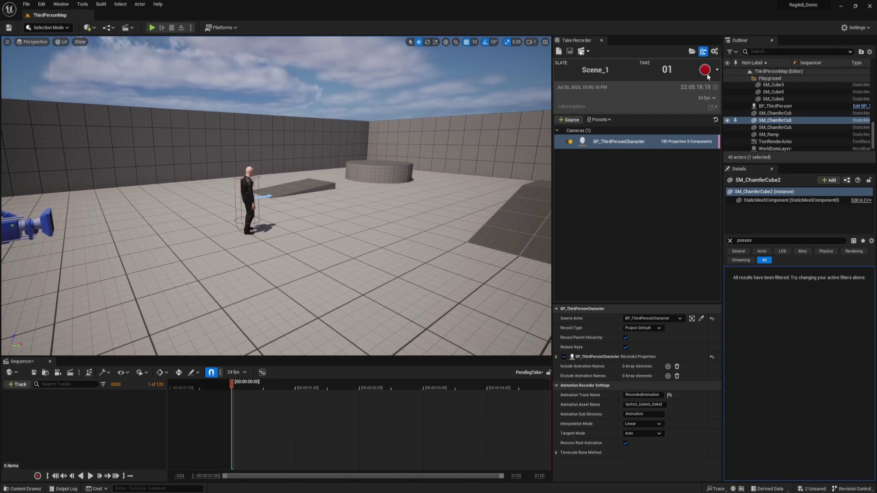
{"action": "left_click", "coordinate": [151, 30]}
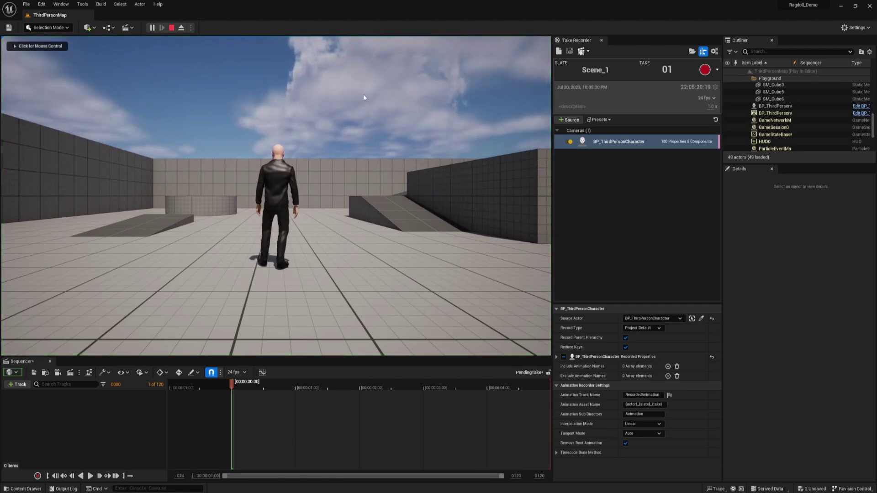
{"action": "left_click", "coordinate": [330, 192]}
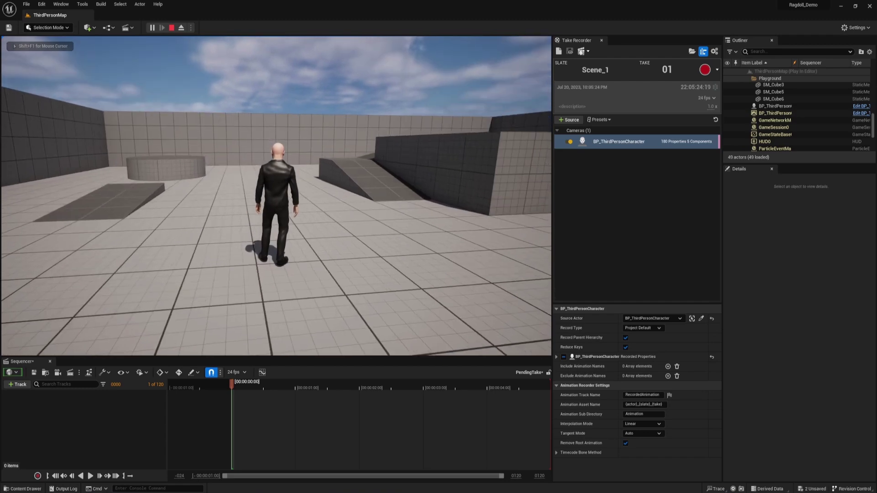
{"action": "key", "text": "Escape"}
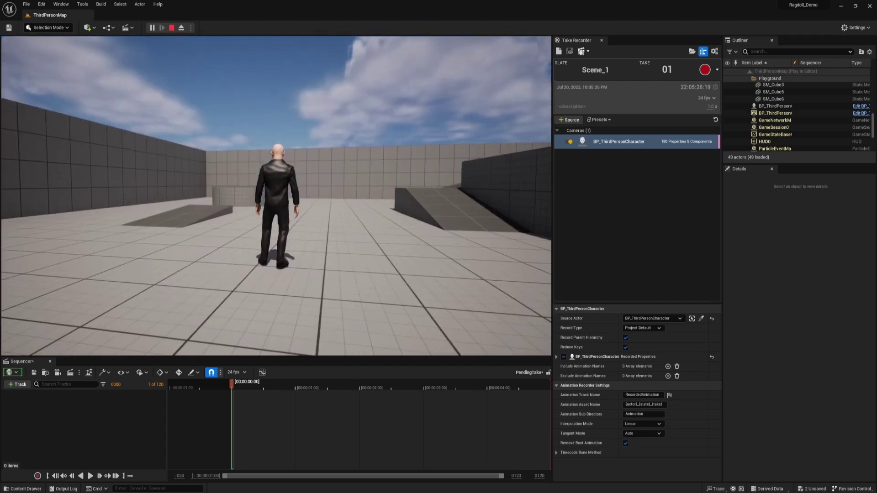
{"action": "right_click_drag", "start_coordinate": [298, 153], "coordinate": [315, 167]}
{"action": "key", "text": "s"}
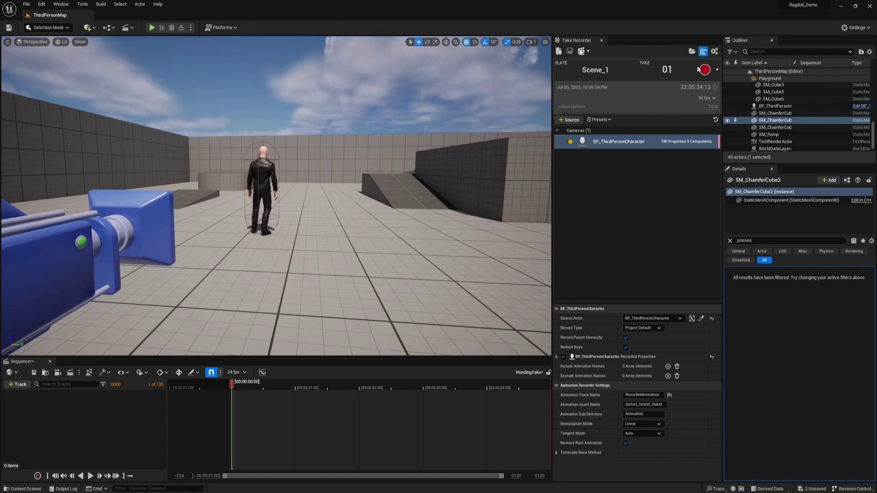
- Play the level, start recording take 01 of Scene_1, and take control of the agent
{"action": "left_click", "coordinate": [151, 28]}
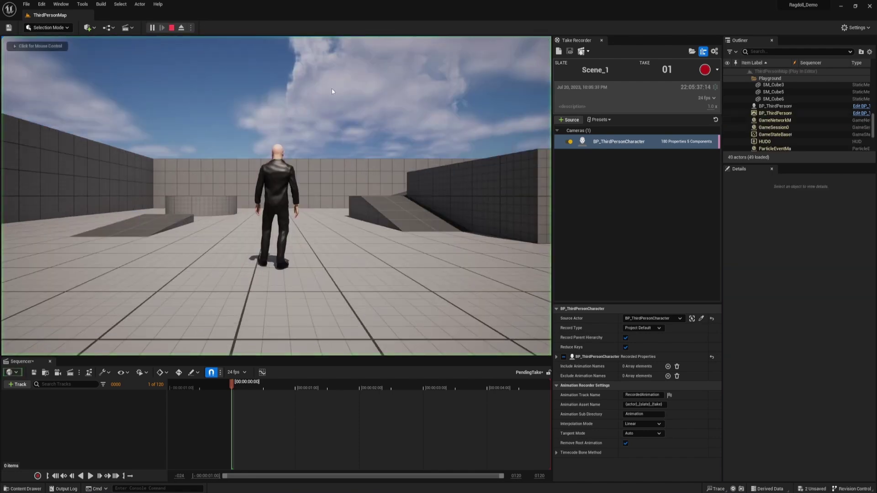
{"action": "left_click", "coordinate": [706, 70]}
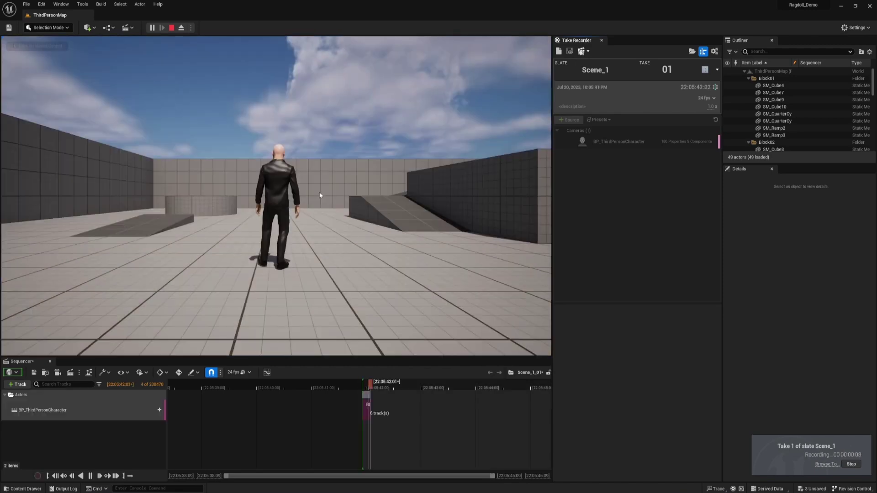
{"action": "left_click", "coordinate": [320, 192]}
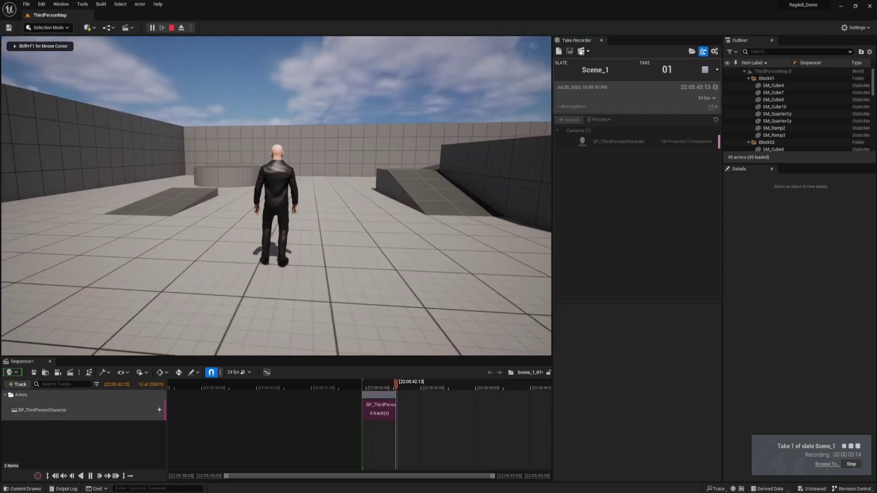
- Run the agent to the blue cube, ragdoll him onto it, and end the take and the play session
{"action": "key", "text": "a"}
{"action": "key", "text": "d"}
{"action": "key", "text": "a"}
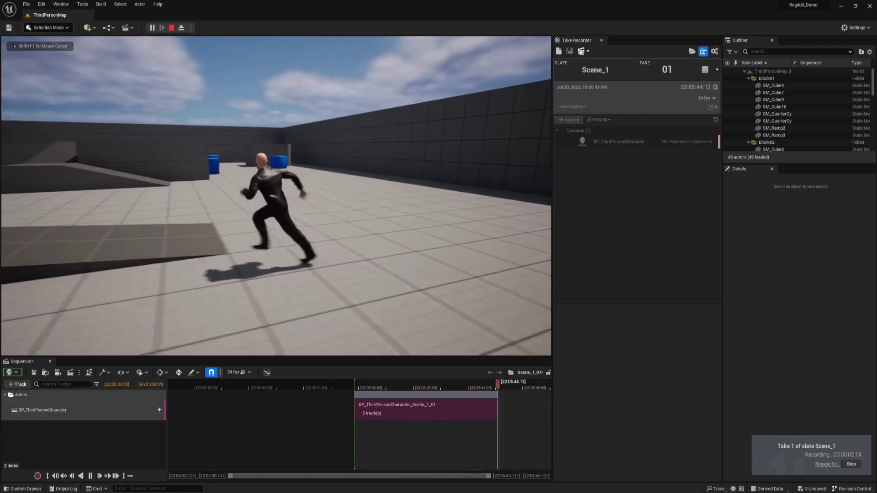
{"action": "key", "text": "w"}
{"action": "key", "text": "s"}
{"action": "key", "text": "w"}
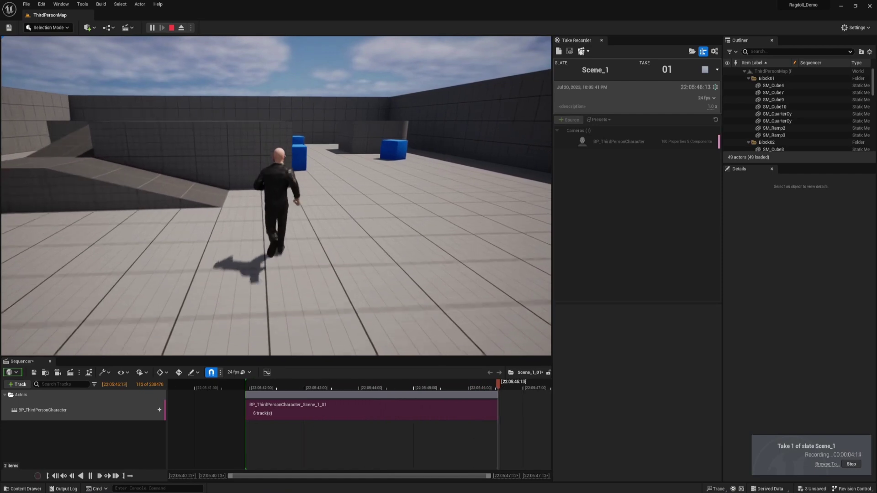
{"action": "key", "text": "space"}
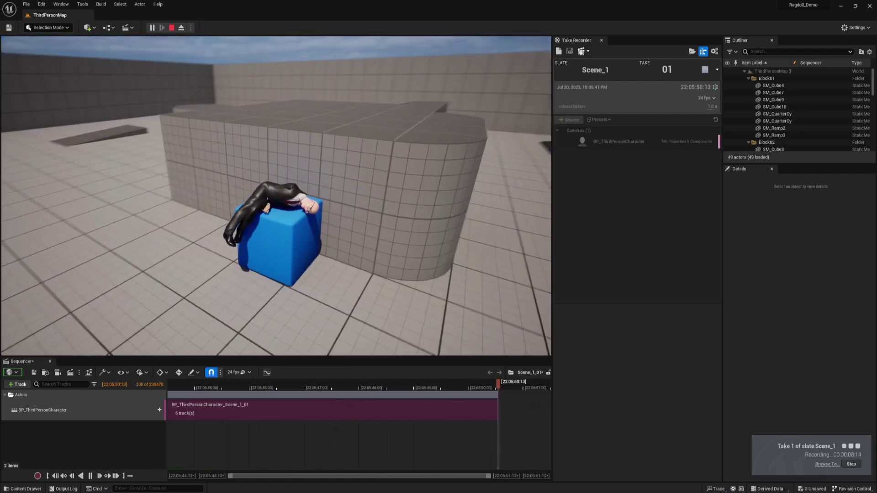
{"action": "key", "text": "Escape"}
{"action": "key", "text": "Escape"}
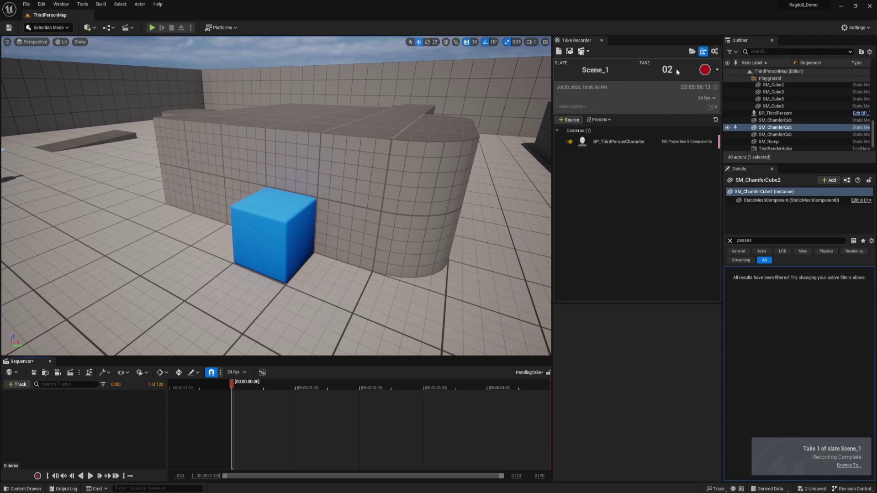
- Record take 02 of the agent running onto the raised grey block and ragdolling there, then stop the play session
{"action": "key", "text": "alt+p"}
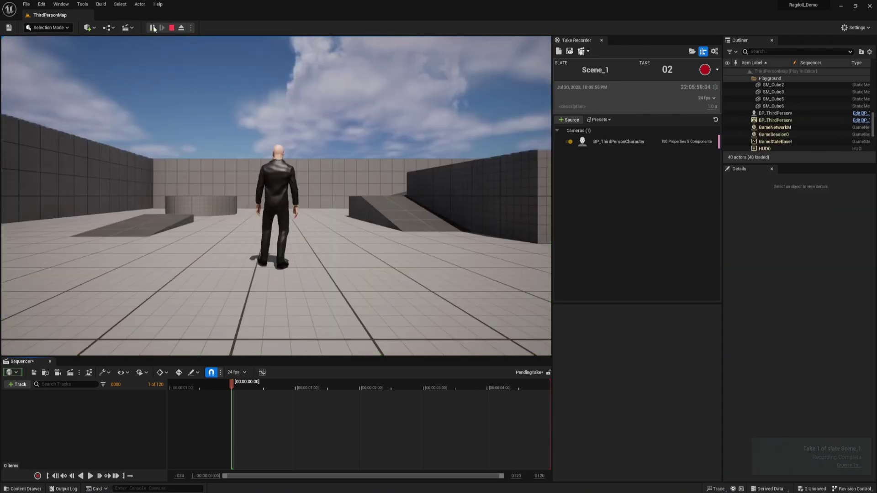
{"action": "left_click", "coordinate": [705, 69]}
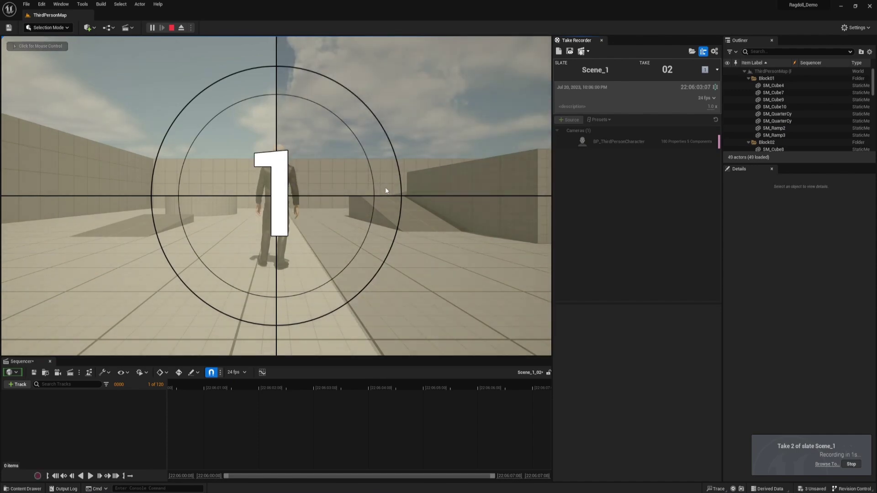
{"action": "left_click", "coordinate": [385, 191]}
{"action": "key", "text": "w"}
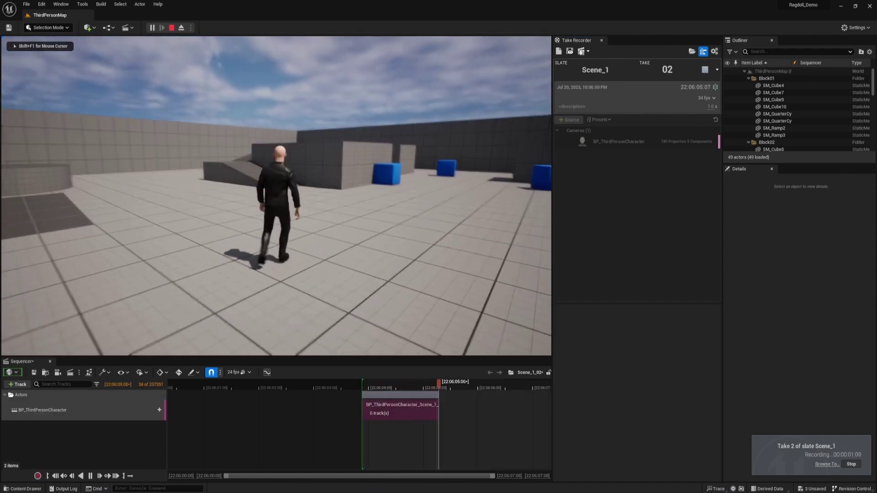
{"action": "key", "text": "space"}
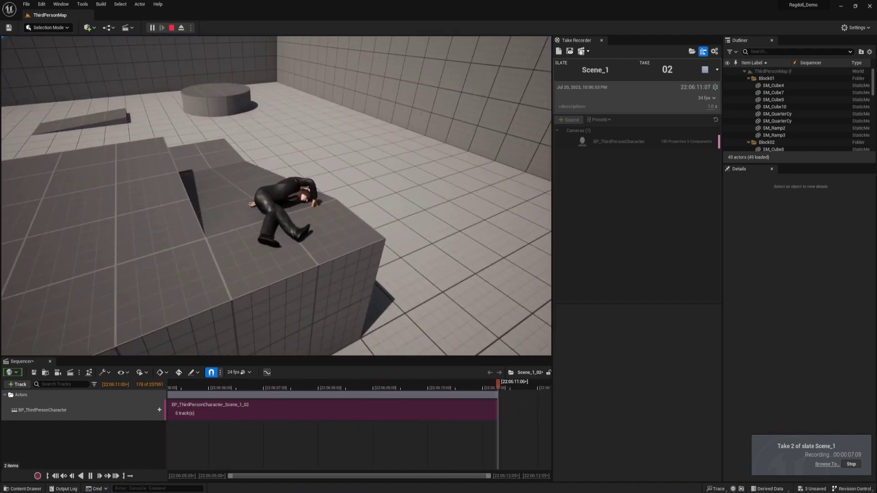
{"action": "key", "text": "shift+F1"}
{"action": "key", "text": "Escape"}
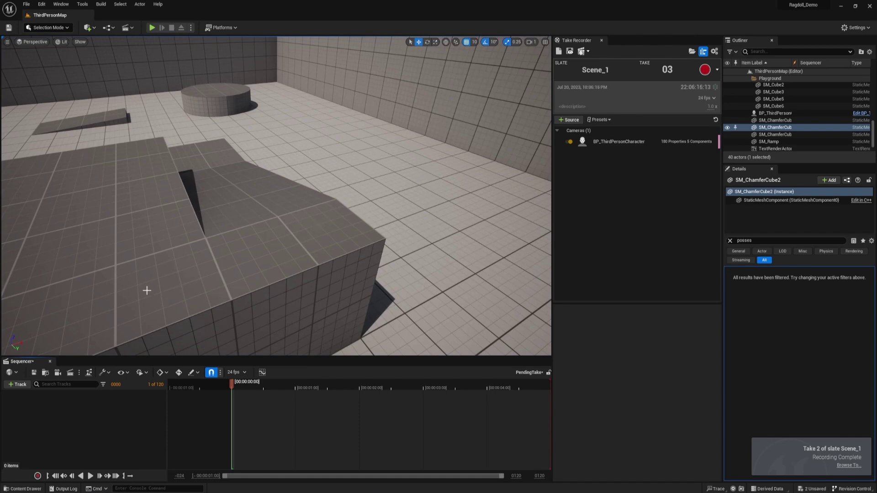
- Close Take Recorder and browse to the recorded takes in Content/Cinematics/Takes/2023-07-20
{"action": "left_click", "coordinate": [602, 41]}
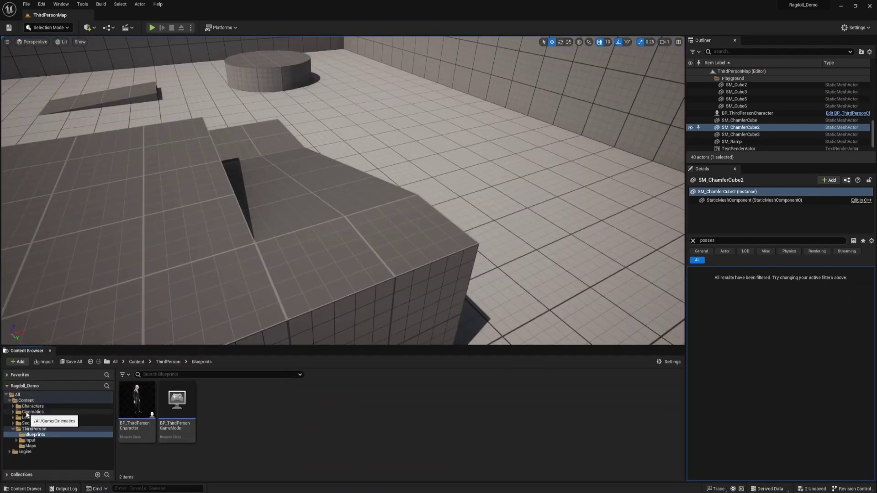
{"action": "left_click", "coordinate": [26, 414]}
{"action": "left_click", "coordinate": [26, 400]}
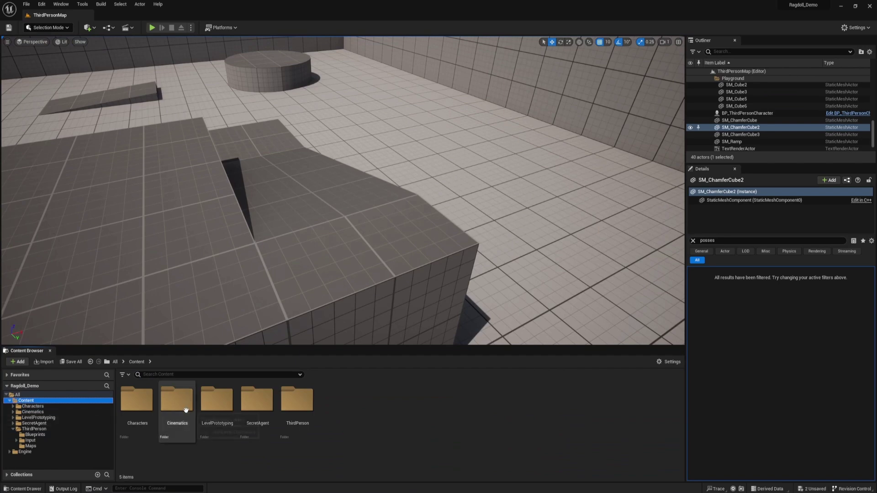
{"action": "double_click", "coordinate": [181, 401]}
{"action": "double_click", "coordinate": [134, 422]}
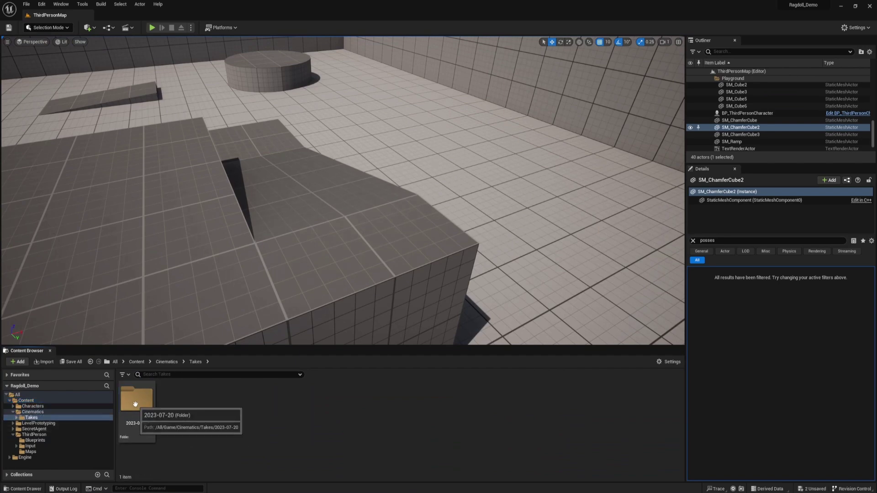
{"action": "double_click", "coordinate": [134, 423]}
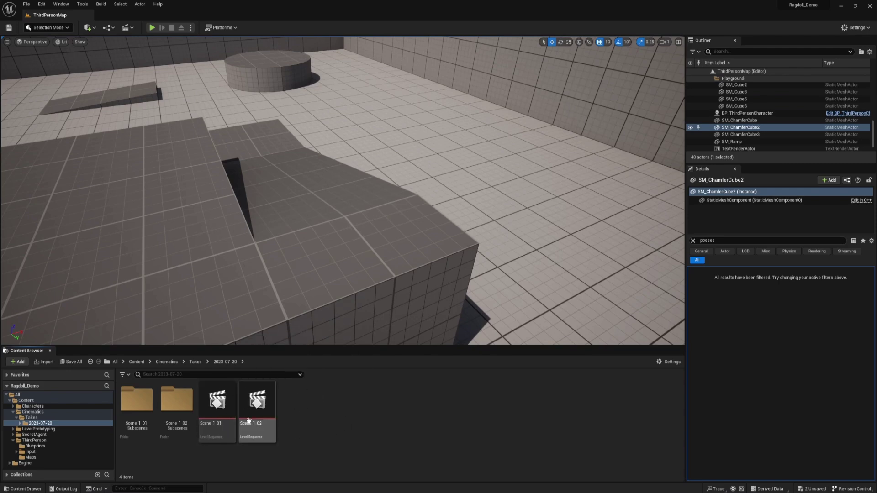
- Open the BP_ThirdPersonCharacter_Scene_1_01 level sequence from Scene_1_01_Subscenes and enlarge the Sequencer area to show its tracks
{"action": "mouse_move", "coordinate": [248, 408]}
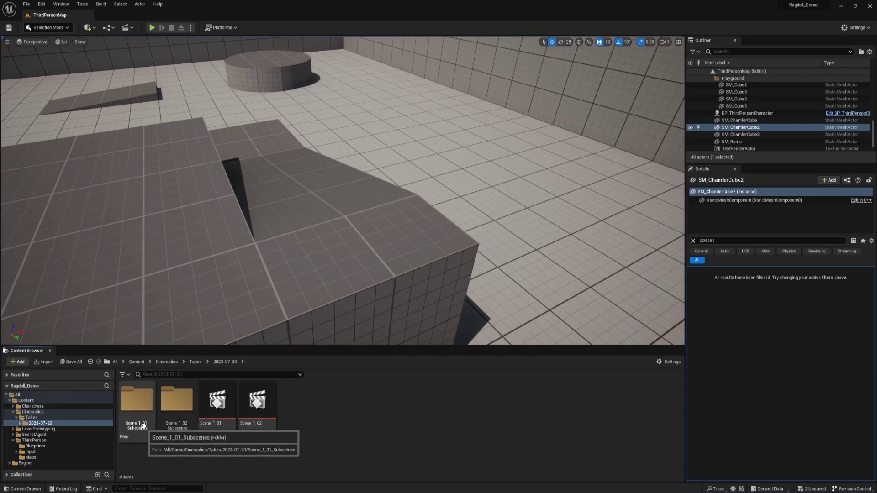
{"action": "double_click", "coordinate": [138, 430]}
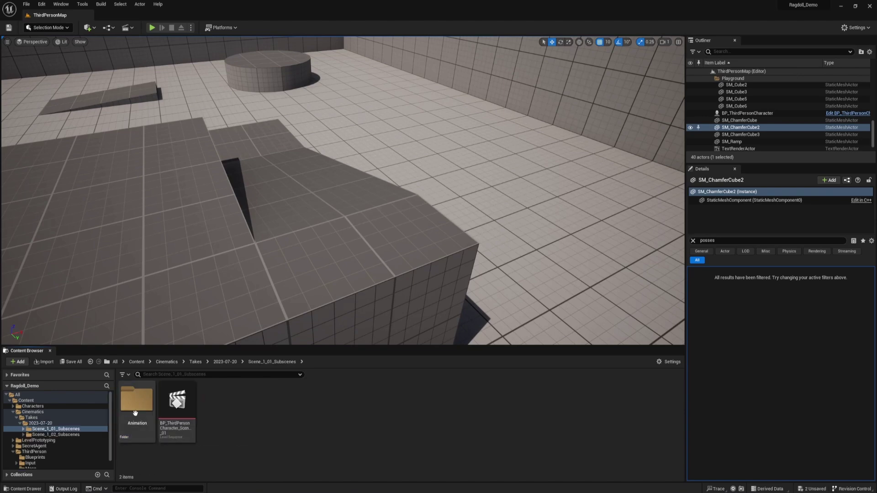
{"action": "left_click", "coordinate": [179, 430]}
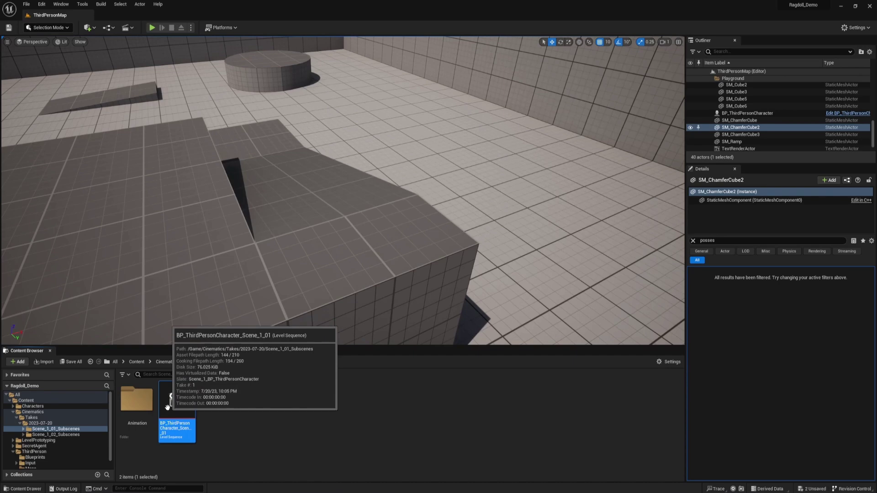
{"action": "double_click", "coordinate": [167, 410]}
{"action": "mouse_move", "coordinate": [250, 417]}
{"action": "left_mouse_down"}
{"action": "mouse_move", "coordinate": [532, 417]}
{"action": "mouse_move", "coordinate": [241, 417]}
{"action": "left_mouse_up"}
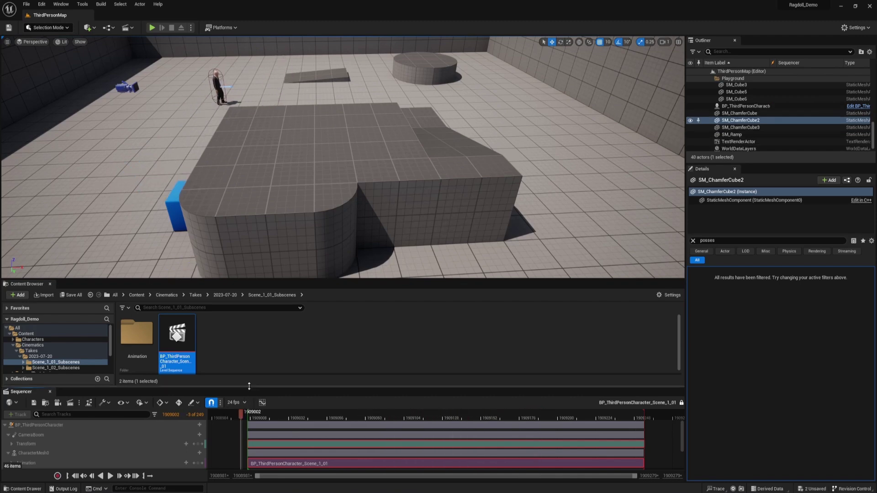
{"action": "left_click_drag", "start_coordinate": [249, 386], "coordinate": [249, 330]}
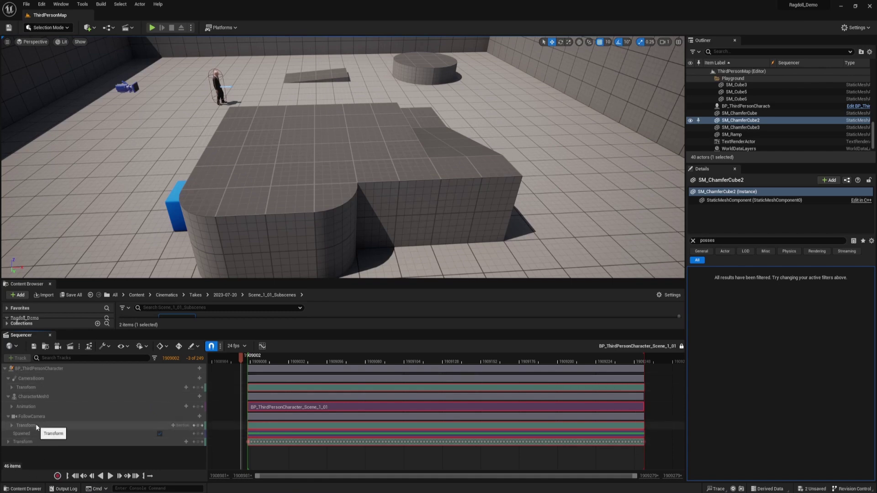
- Start exporting the sequence as an FBX file named SecretAgent_Ragdoll in the RagdollDemo folder on the desktop
{"action": "left_click", "coordinate": [106, 328]}
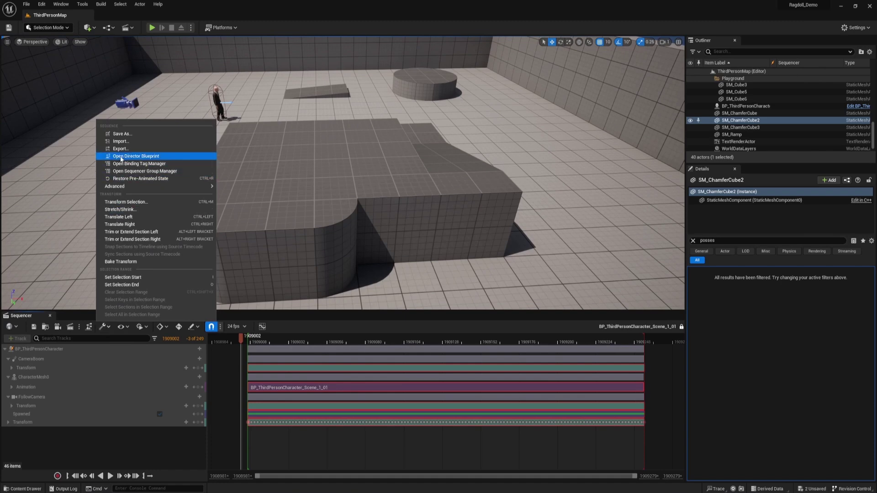
{"action": "left_click", "coordinate": [121, 149]}
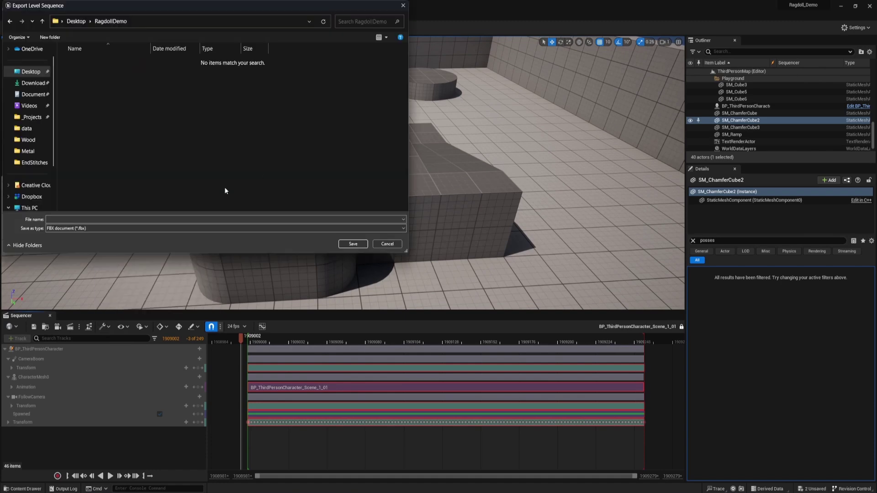
{"action": "left_click", "coordinate": [55, 220]}
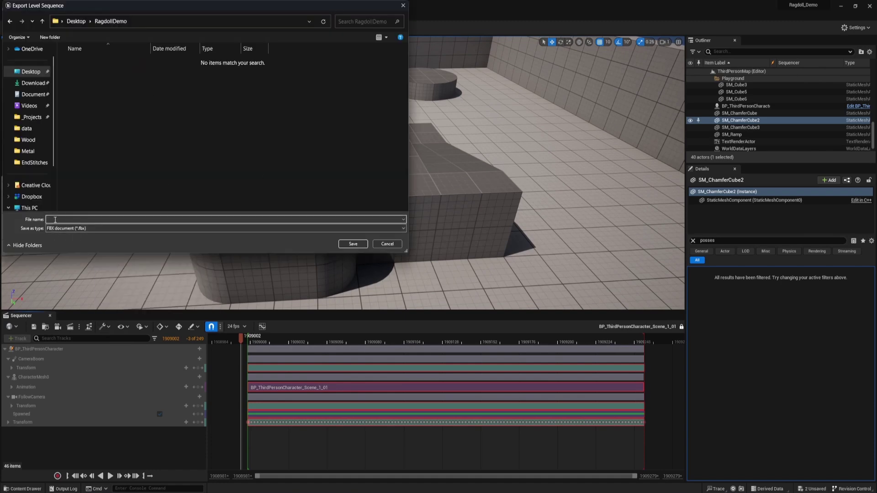
{"action": "type", "text": "SecretAgent"}
{"action": "left_click", "coordinate": [343, 245]}
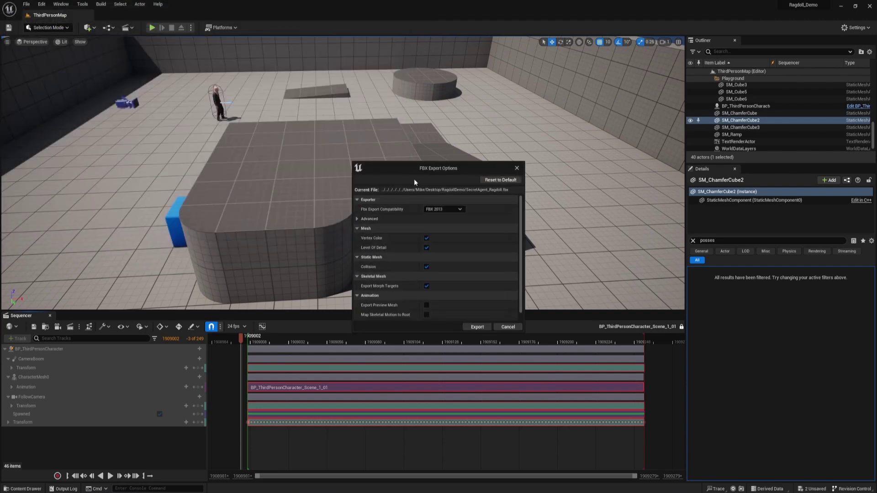
- Enable Export Preview Mesh and Map Skeletal Motion to Root in the FBX options, and run the export
{"action": "left_click_drag", "start_coordinate": [415, 162], "coordinate": [410, 114]}
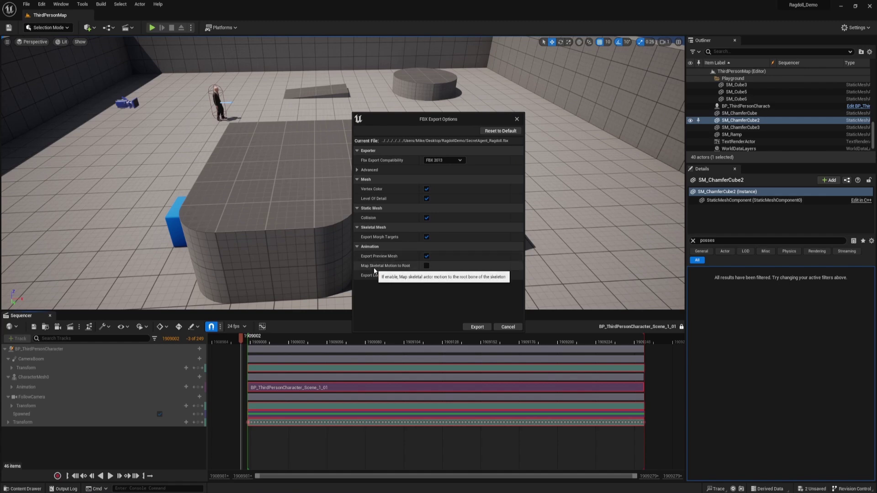
{"action": "left_click", "coordinate": [427, 266]}
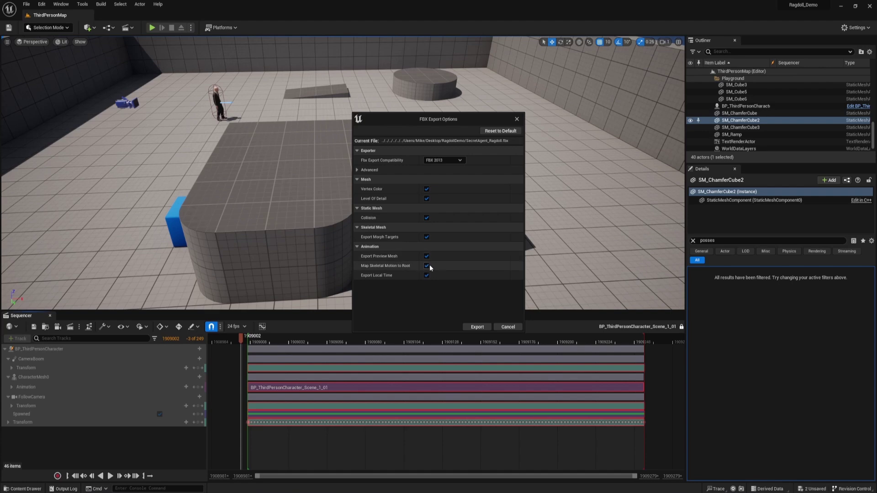
{"action": "left_click", "coordinate": [427, 266]}
{"action": "left_click", "coordinate": [427, 265]}
{"action": "left_click", "coordinate": [477, 327]}
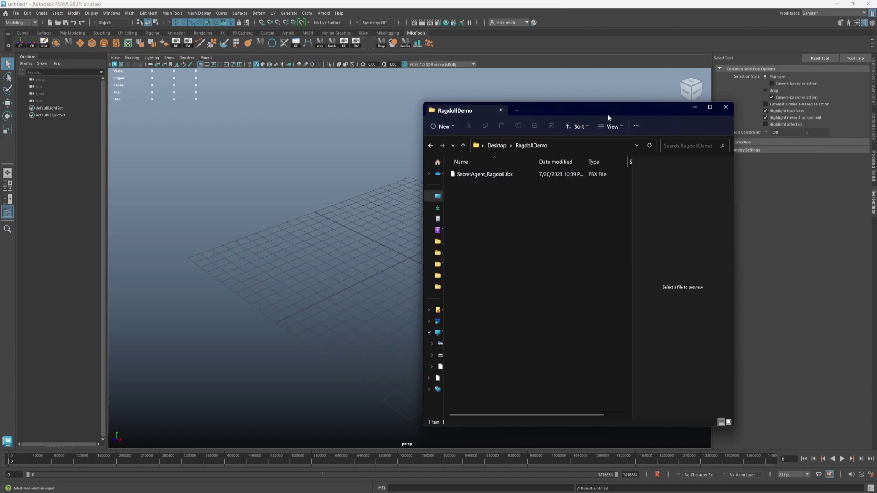
- Switch to Maya, import SecretAgent_Ragdoll.fbx into the empty scene, and scrub to the ragdoll part of the animation
{"action": "left_click_drag", "start_coordinate": [455, 175], "coordinate": [339, 210]}
{"action": "left_click_drag", "start_coordinate": [410, 450], "coordinate": [603, 460]}
{"action": "left_click_drag", "start_coordinate": [481, 349], "coordinate": [505, 323], "text": "alt"}
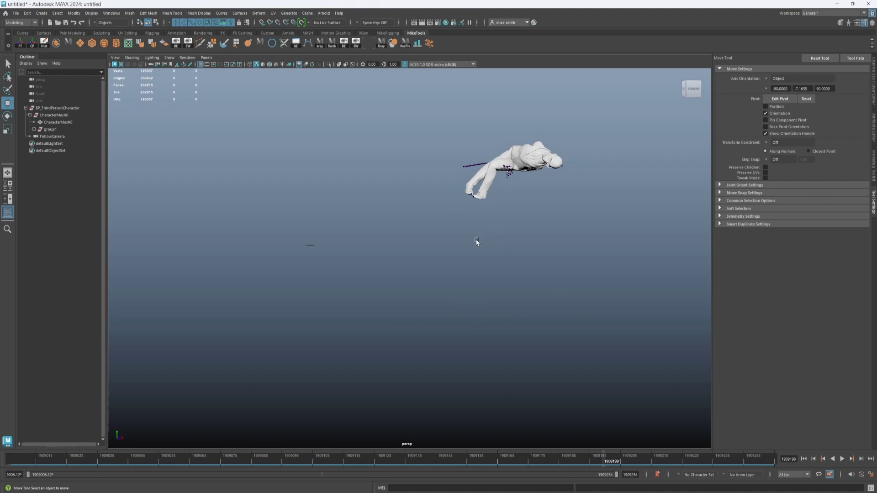
- Return to the animation's first frame and select the root joint under group1 to show its keyframes
{"action": "left_click", "coordinate": [14, 463]}
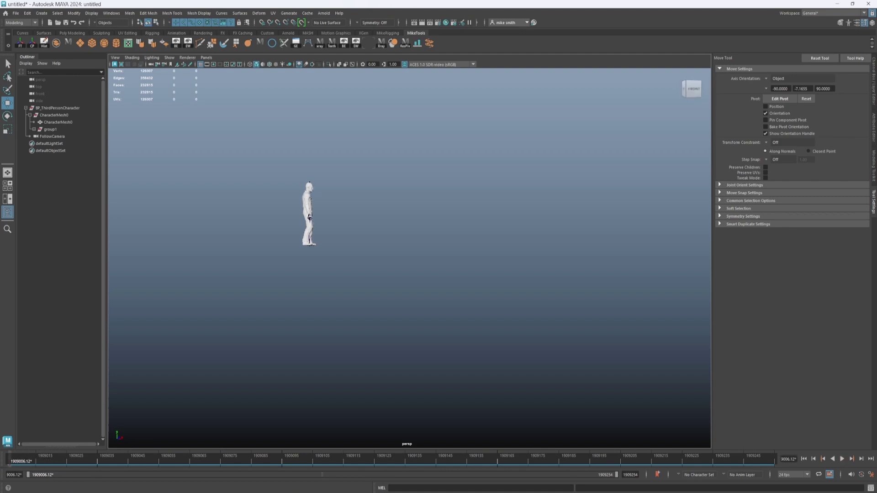
{"action": "left_click", "coordinate": [34, 129]}
{"action": "left_click", "coordinate": [49, 136]}
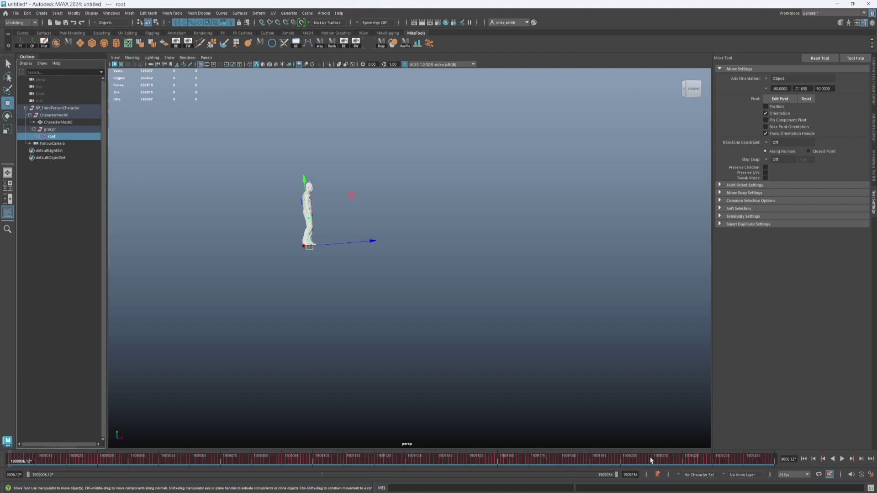